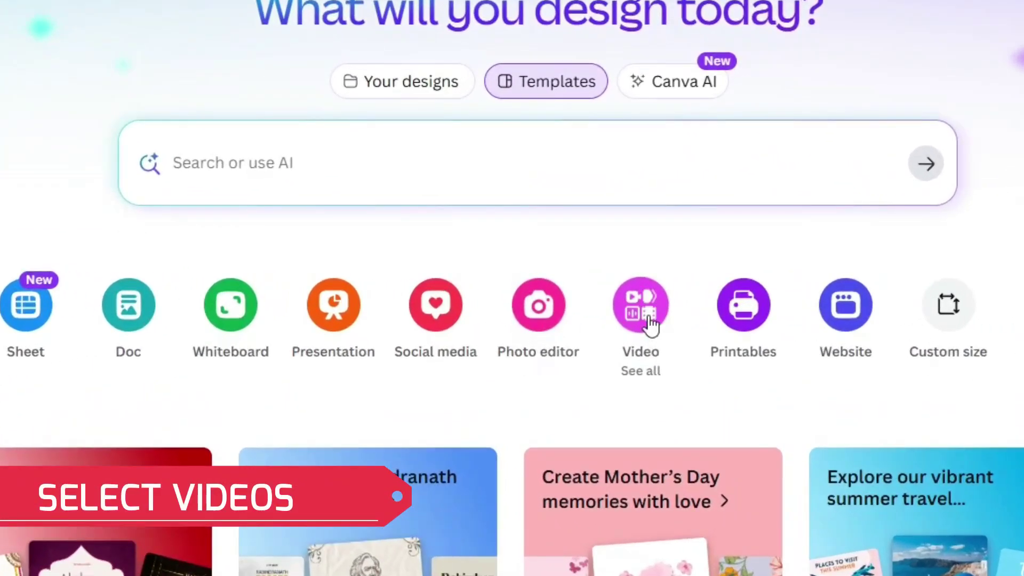
Start a new video design from the Red Navy Moderrn Breaking News template
click(650, 323)
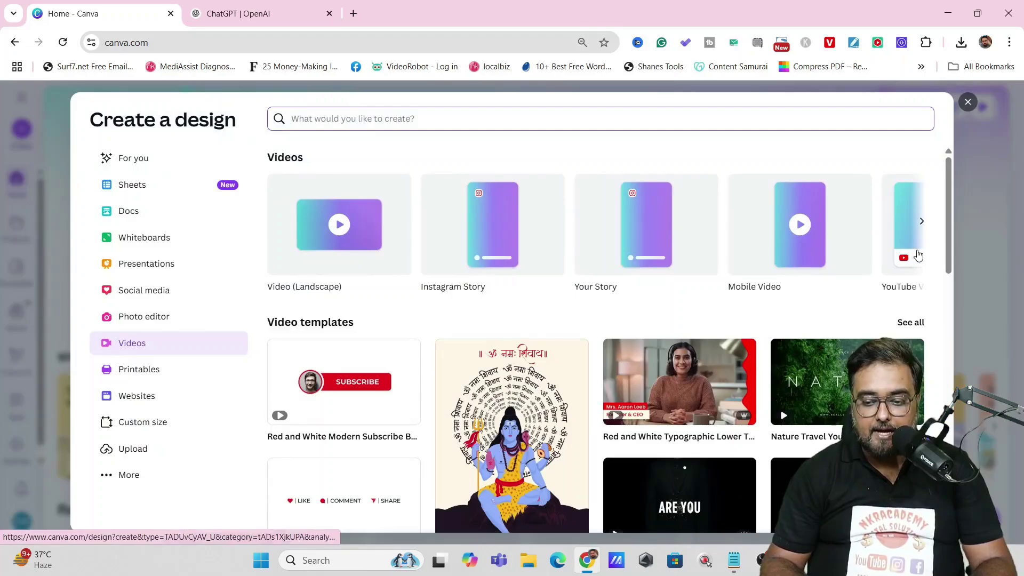
drag(948, 239, 956, 335)
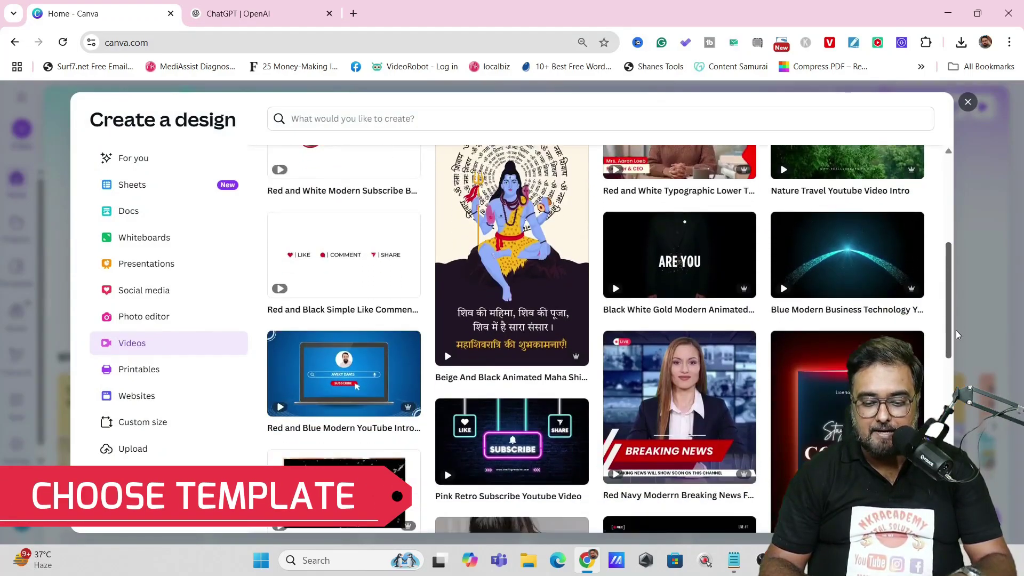
scroll(954, 334, down, 2)
click(674, 336)
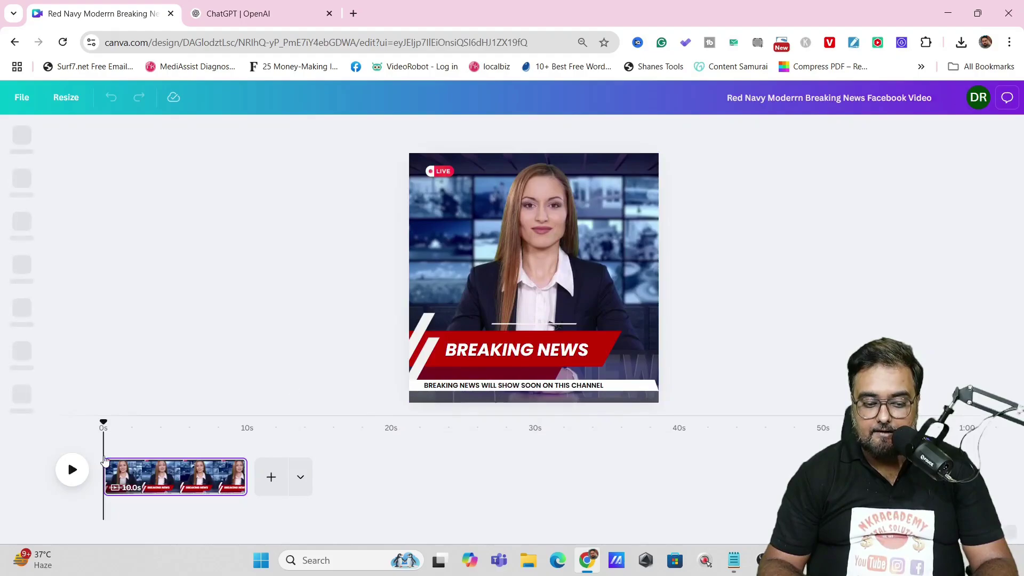
Preview the first seconds of the breaking news video and move the playhead slightly forward
click(72, 469)
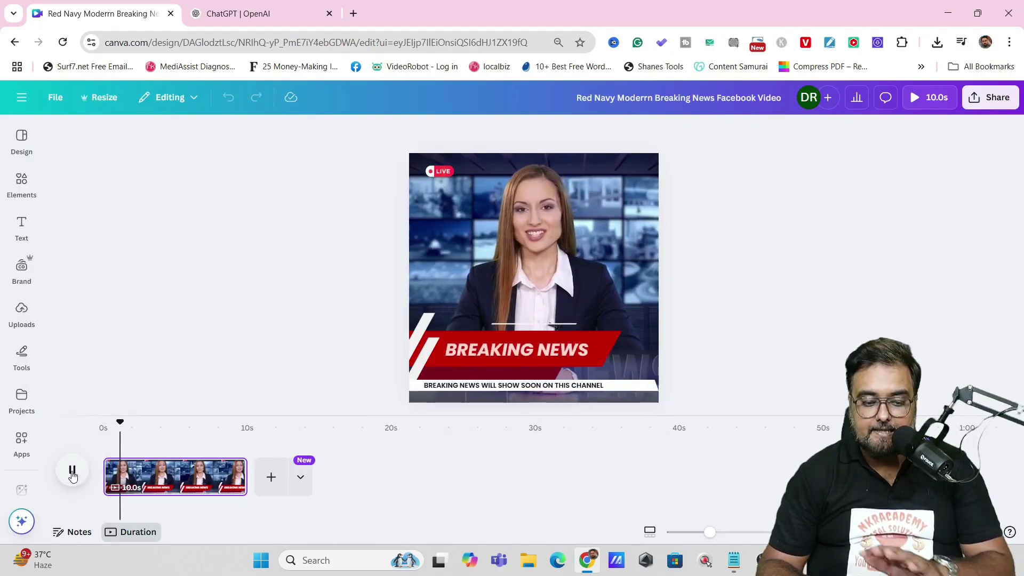
click(72, 471)
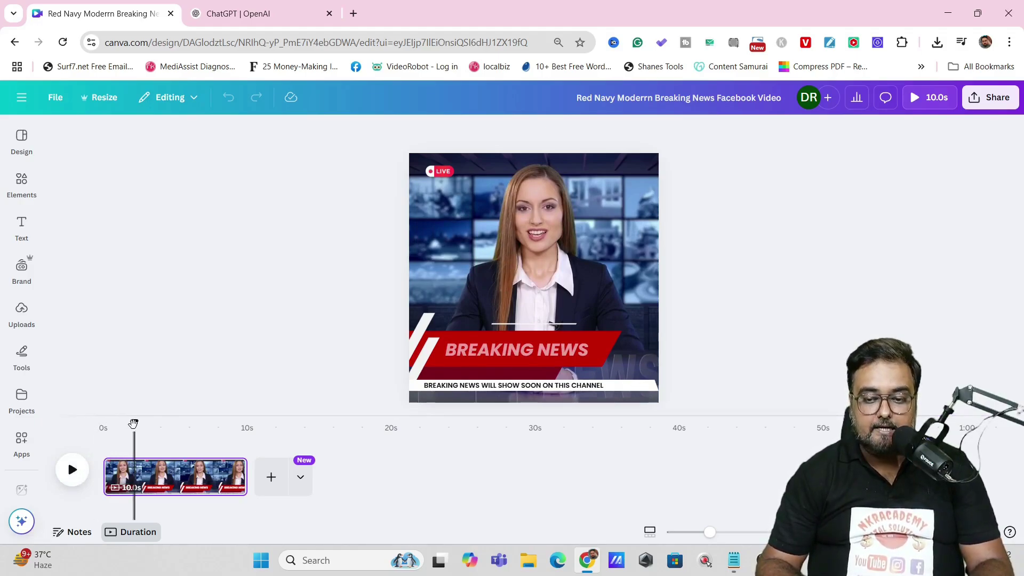
mouse_move(133, 424)
mouse_down()
mouse_move(107, 424)
mouse_move(141, 424)
mouse_up()
Search the available apps for "voice" and open the AI Voice app
click(21, 441)
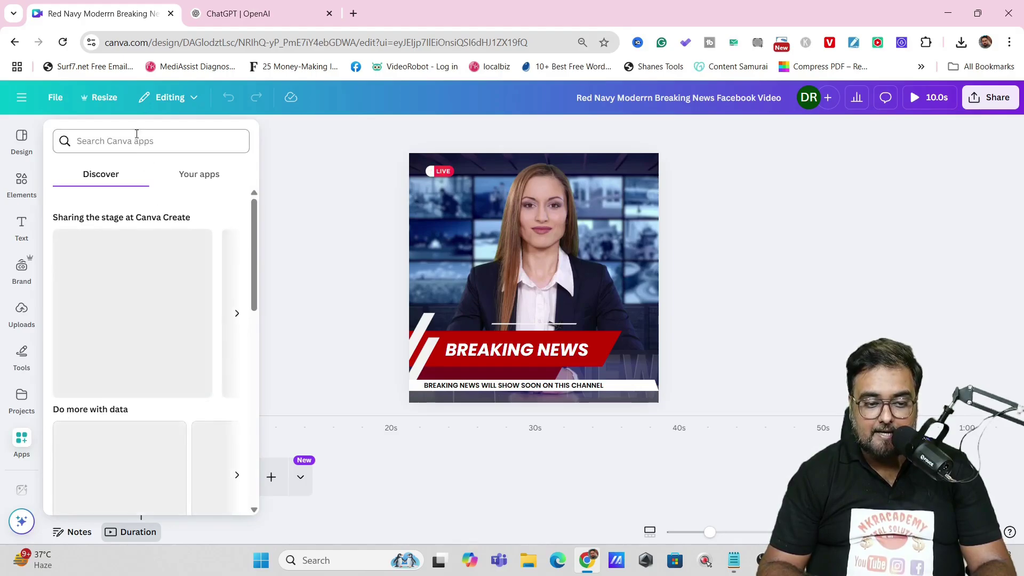
click(136, 140)
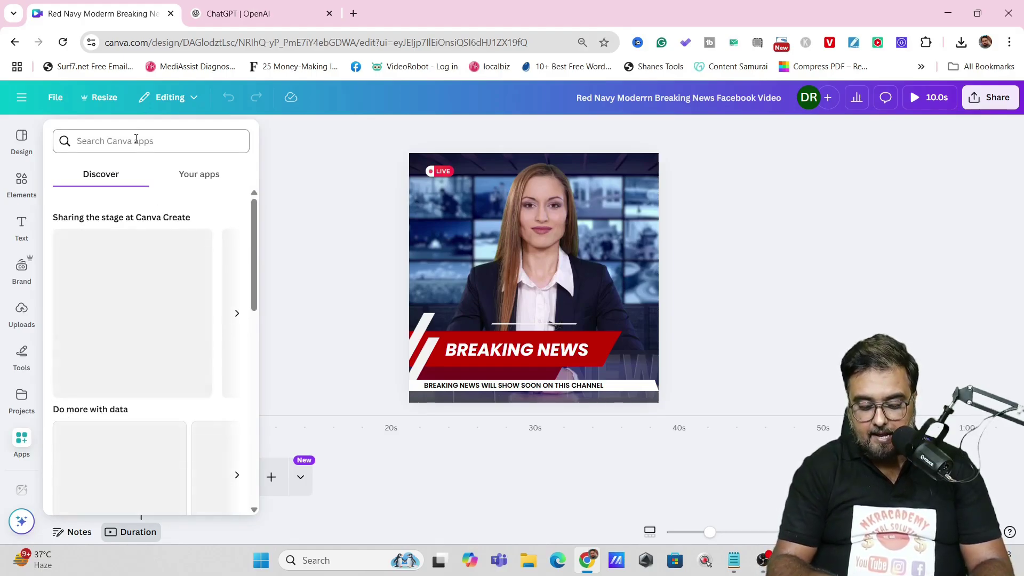
text(voice)
key(Return)
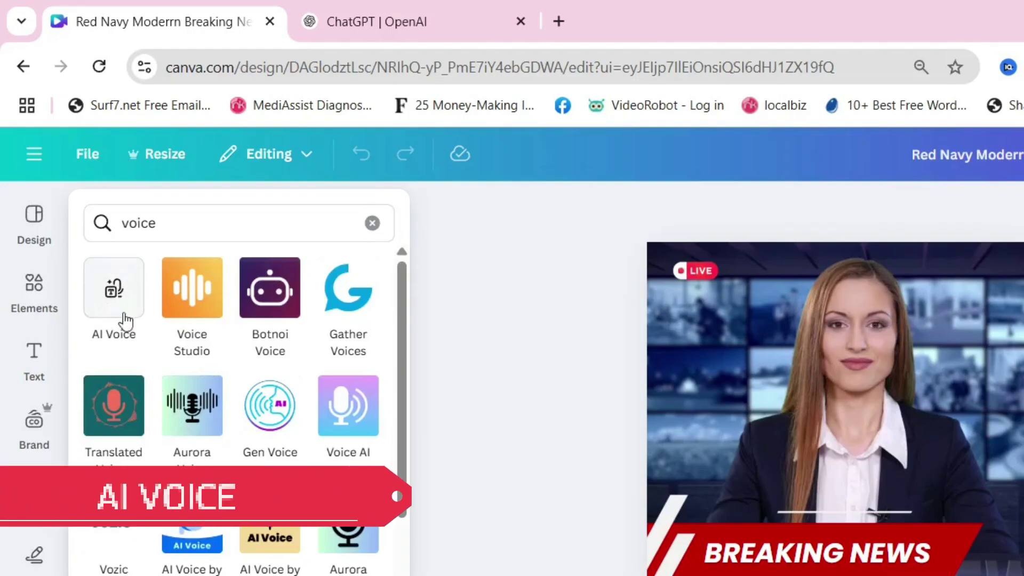
click(117, 294)
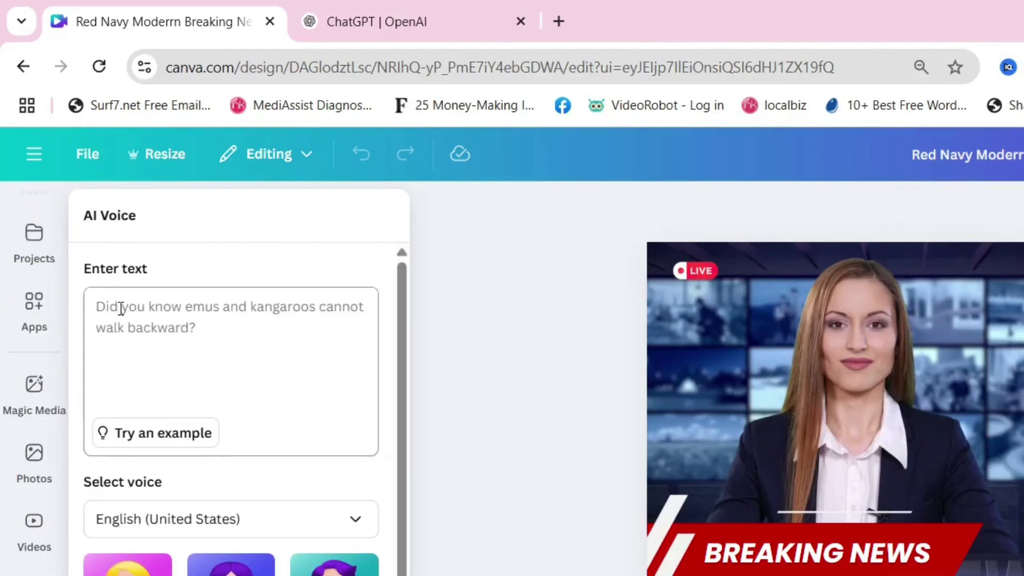
Enter the voice text "Canva has launched amazing AI Features That Can Change The Way You Work!" and choose English (United States)
click(122, 310)
text(Canva has launched amazing AI Features That Can Change The Way You Work!)
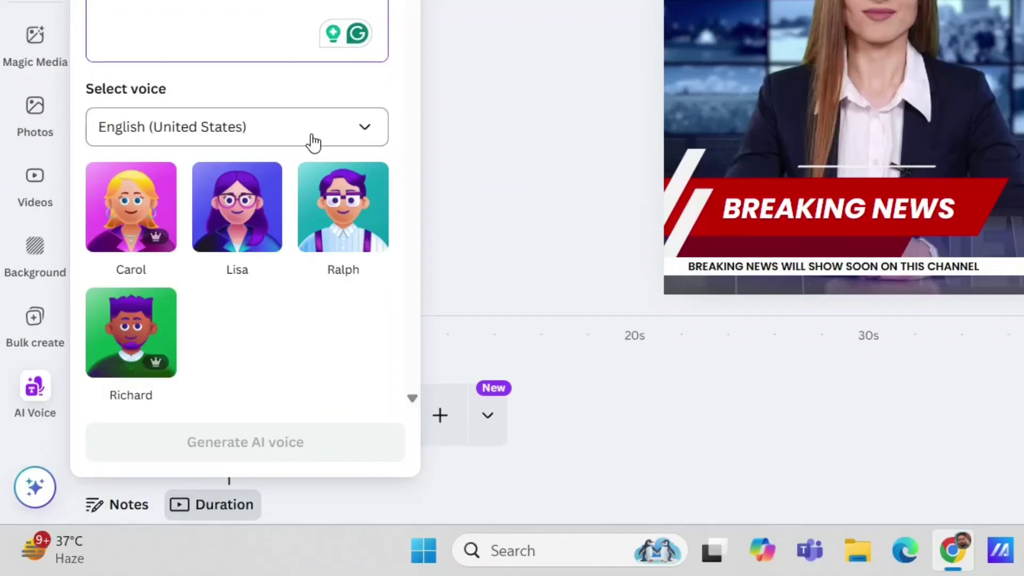
click(307, 490)
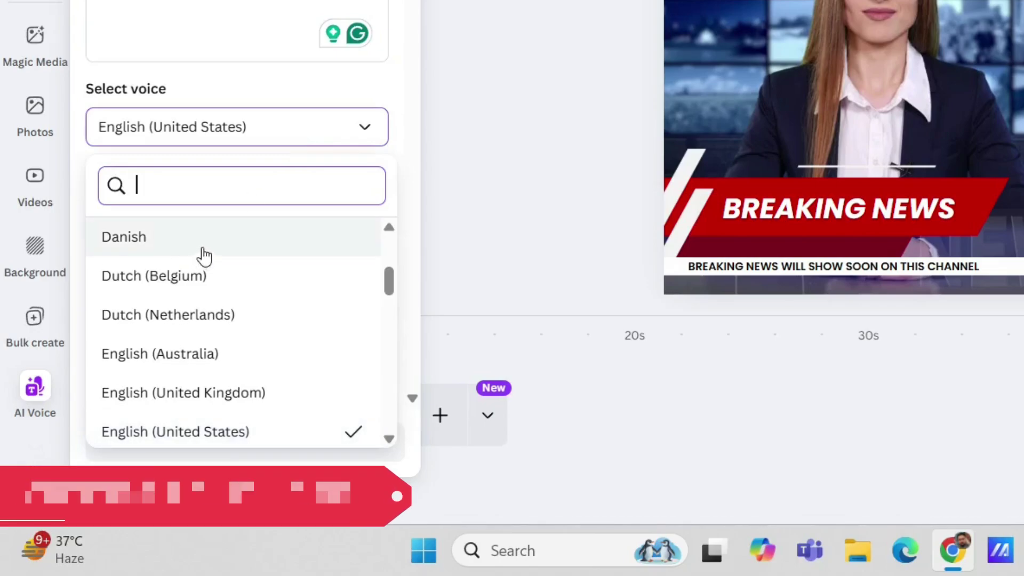
click(203, 430)
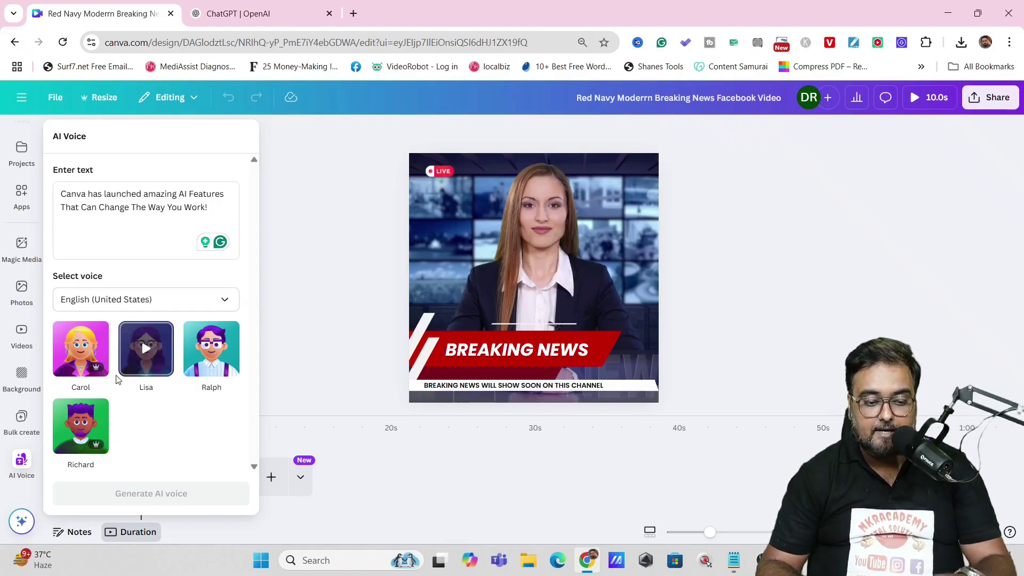
Listen to the Carol and Richard voice samples and generate the AI voice with Carol
click(79, 350)
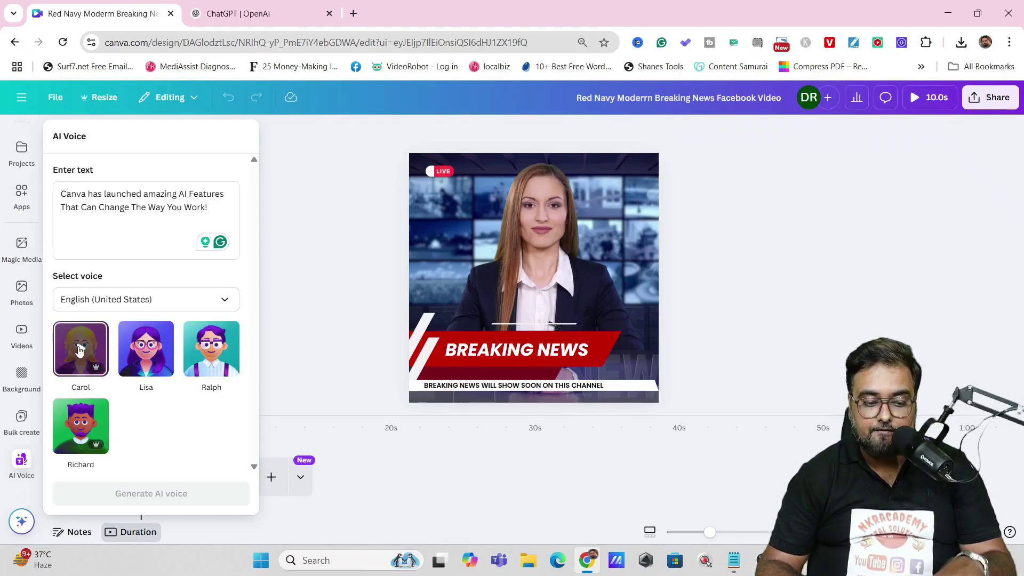
click(80, 350)
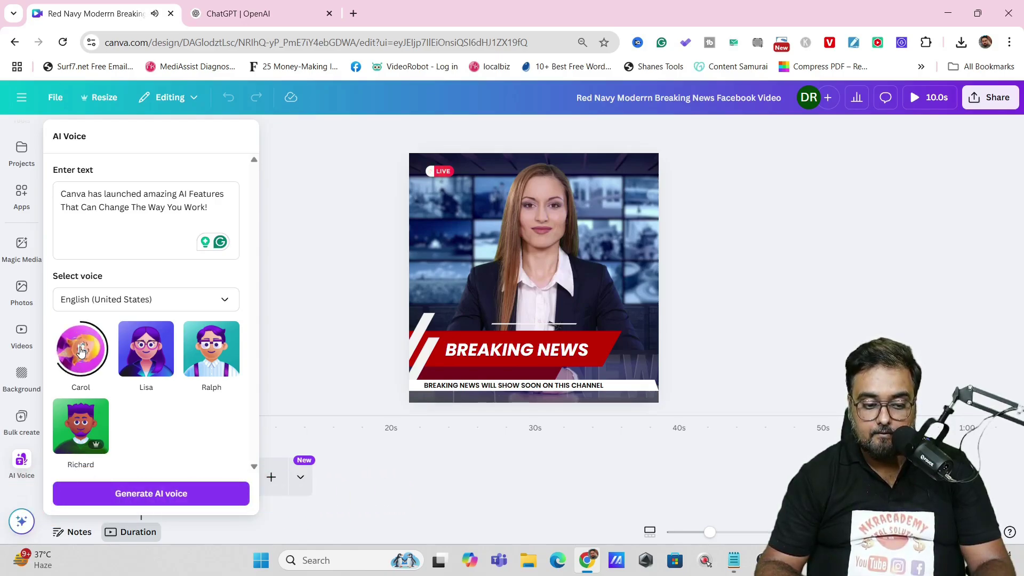
click(80, 427)
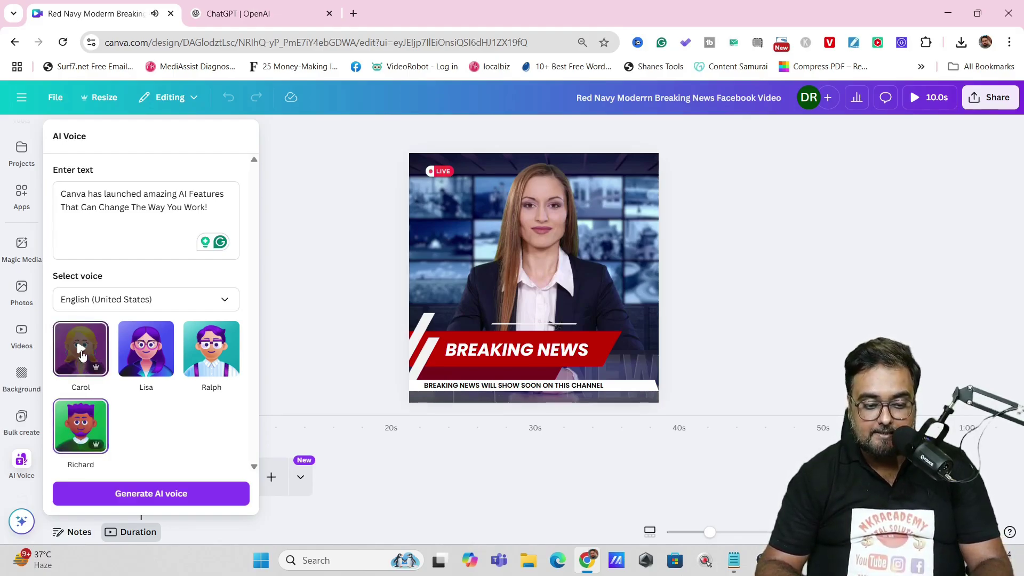
click(81, 356)
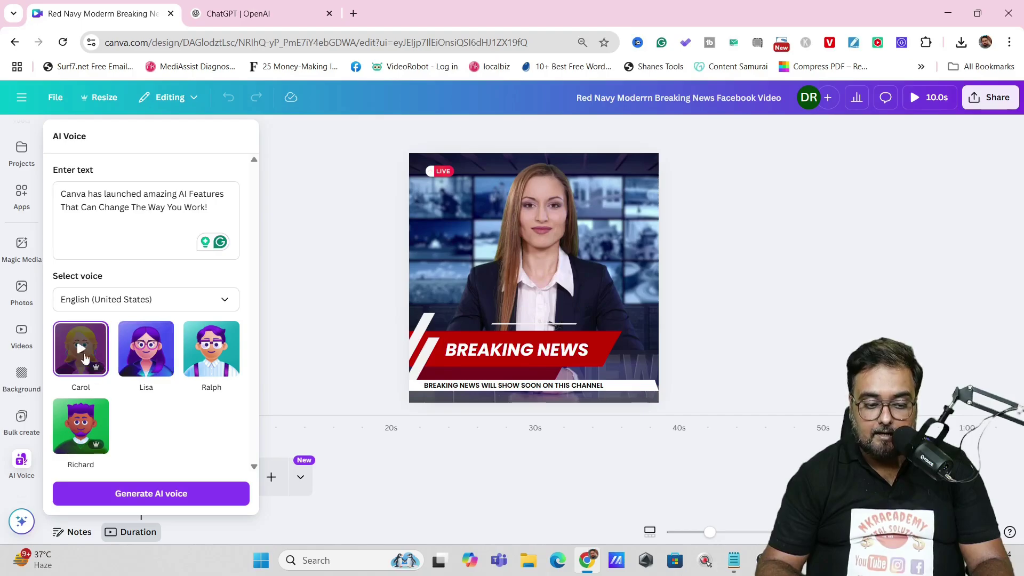
click(126, 495)
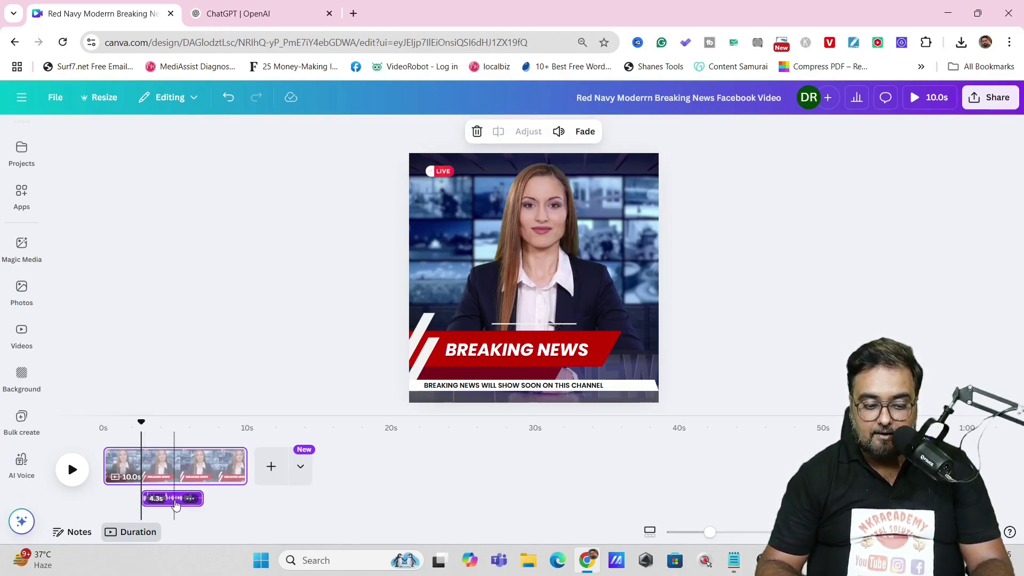
Move the generated voice clip to the start of the timeline and play it back with the video
drag(176, 505, 138, 504)
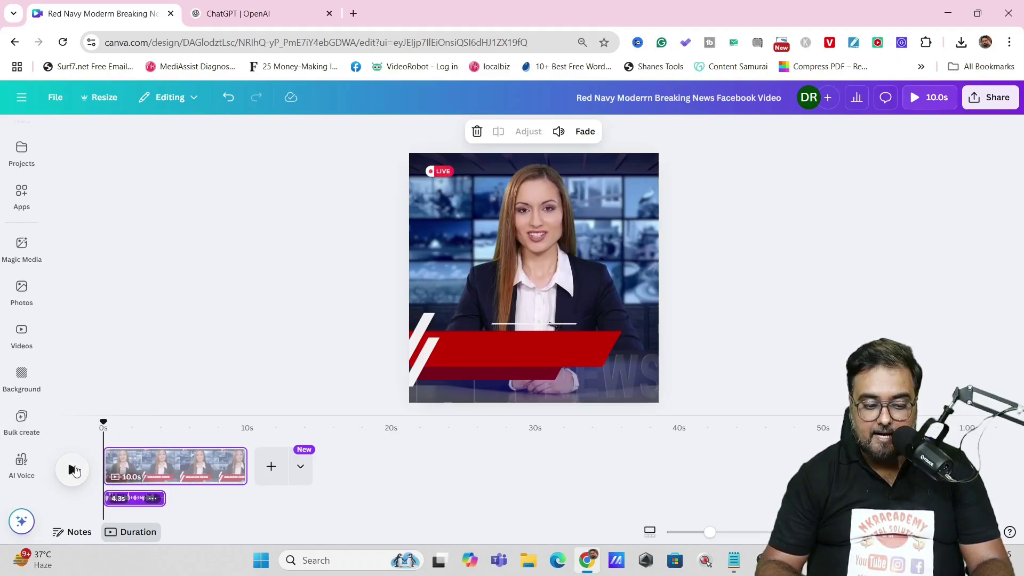
click(73, 469)
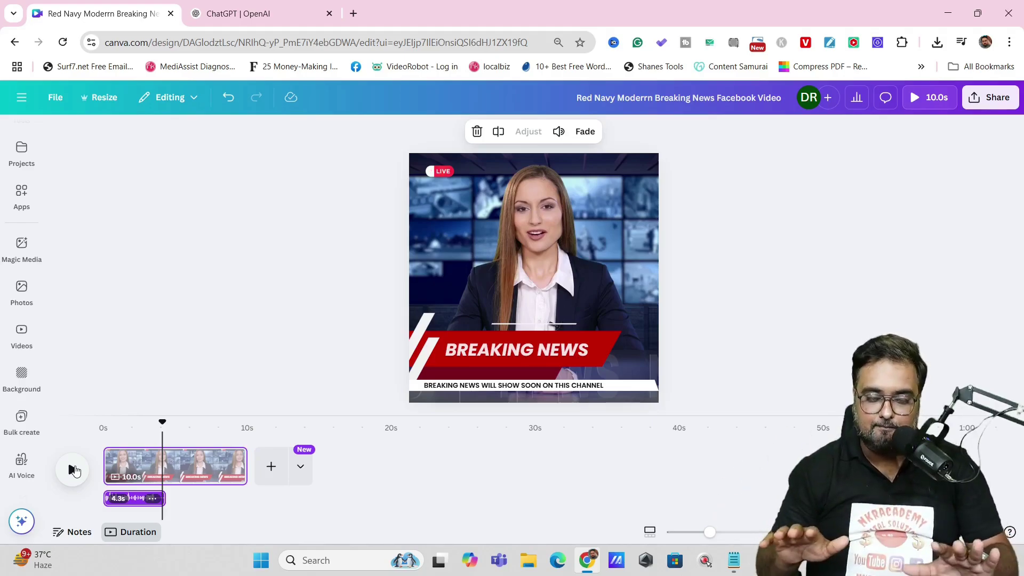
click(73, 469)
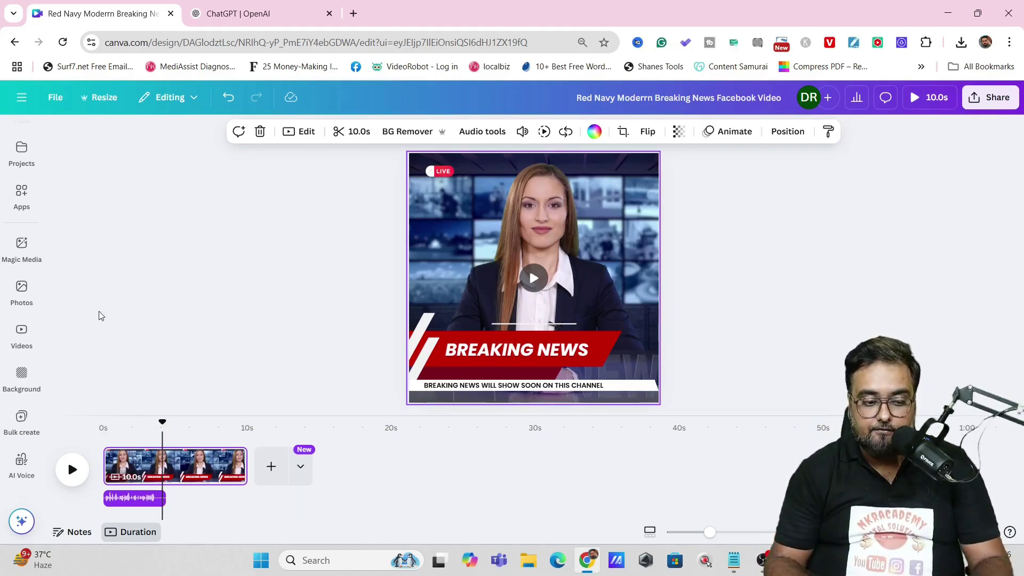
Add the uploaded green-background selfie video to the blank page and make it fill the page
click(22, 333)
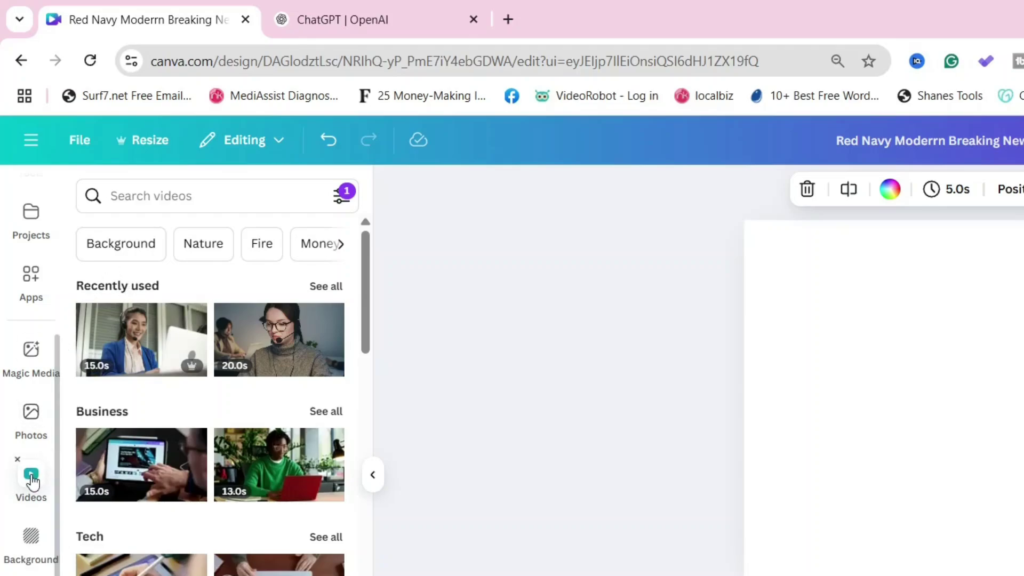
scroll(21, 320, up, 3)
click(21, 305)
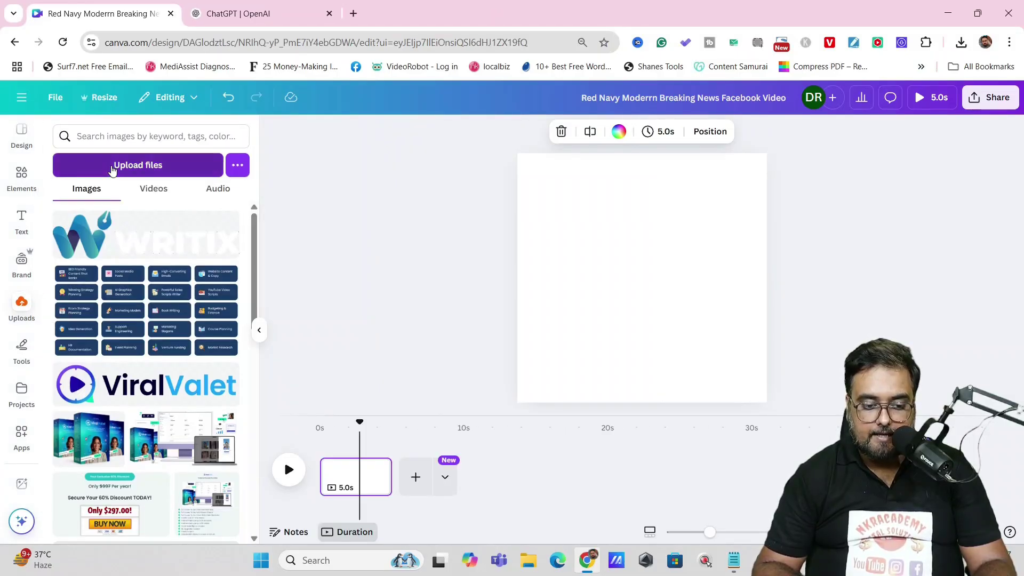
click(114, 167)
key(Escape)
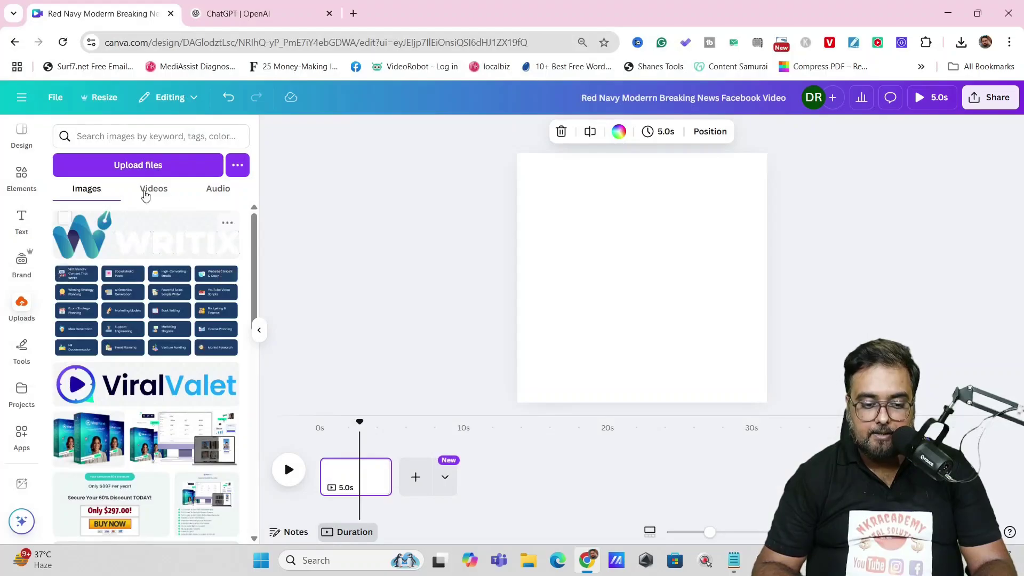
click(150, 190)
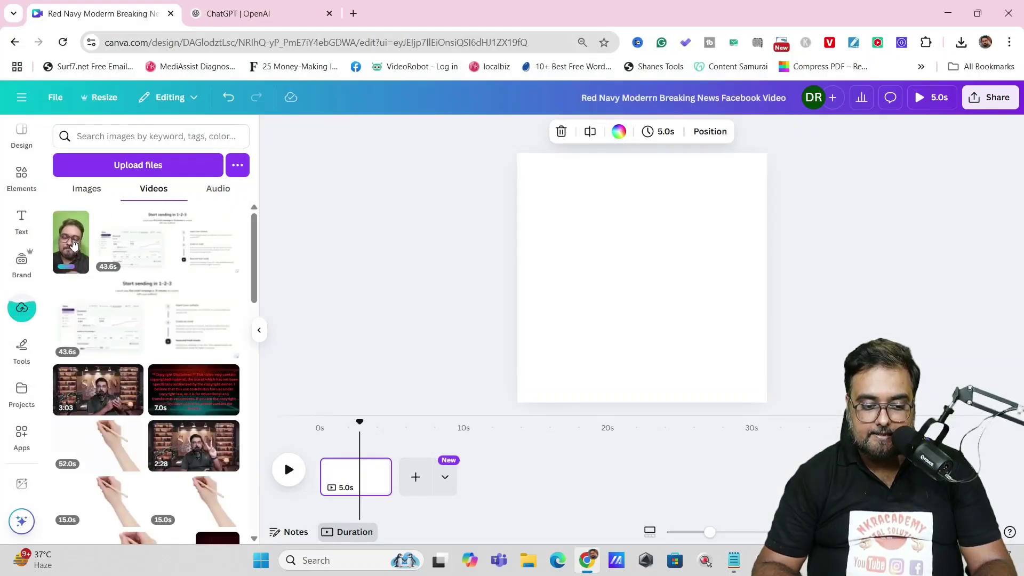
click(74, 245)
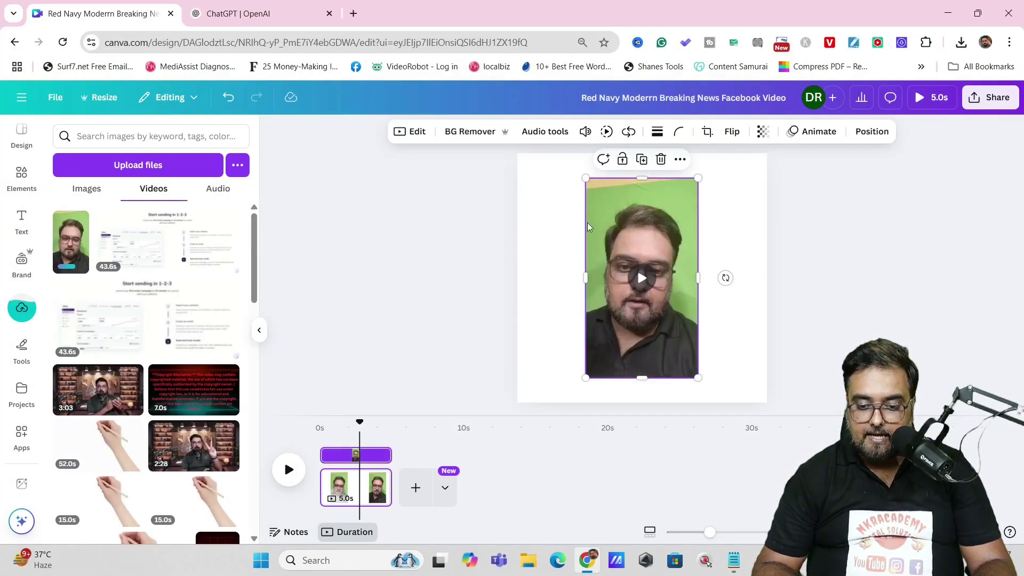
mouse_move(571, 171)
mouse_down()
mouse_move(552, 160)
mouse_move(571, 155)
mouse_up()
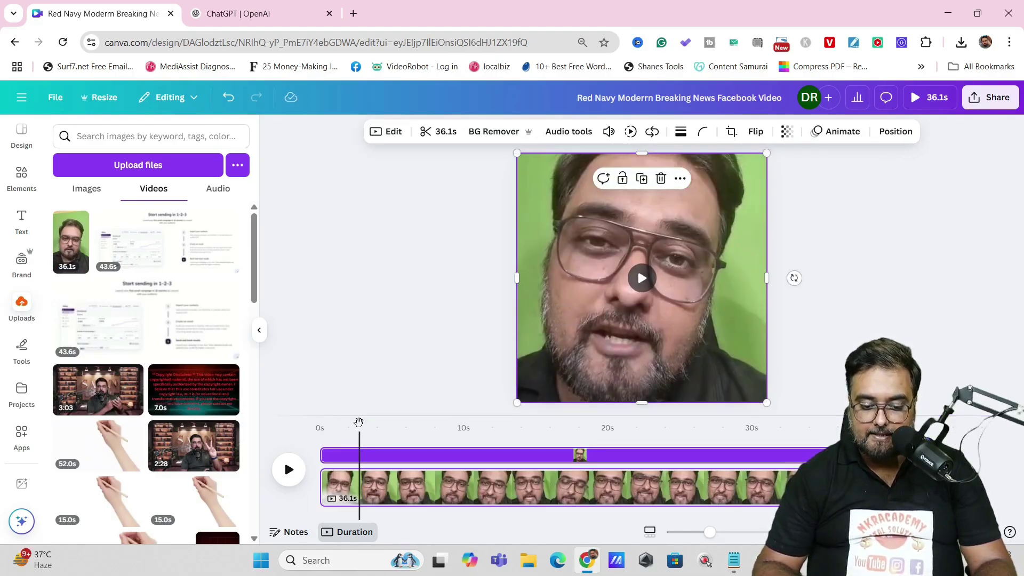
Play part of the selfie clip to hear its original sound, and turn on Enhance voice for it
click(289, 471)
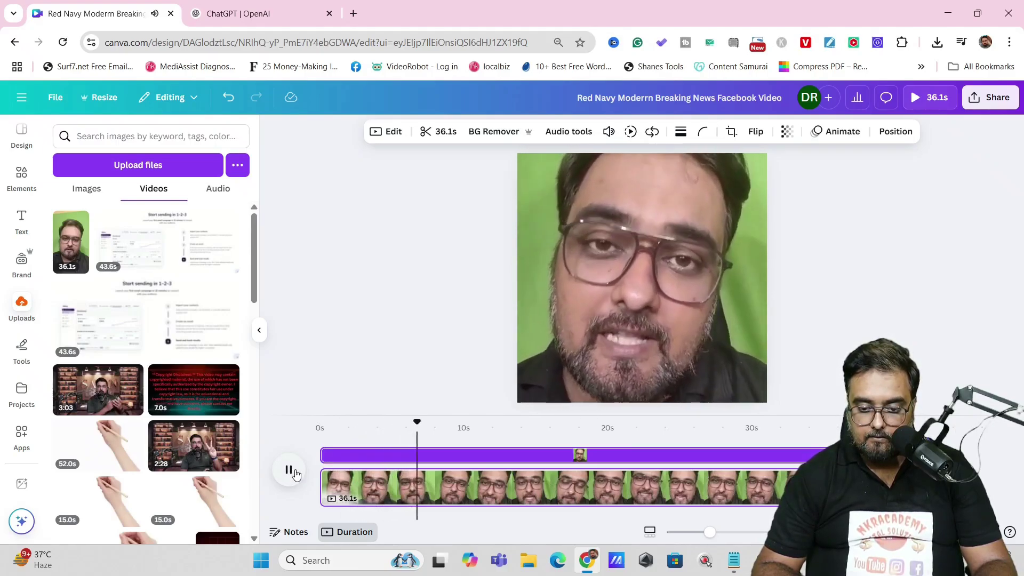
click(288, 471)
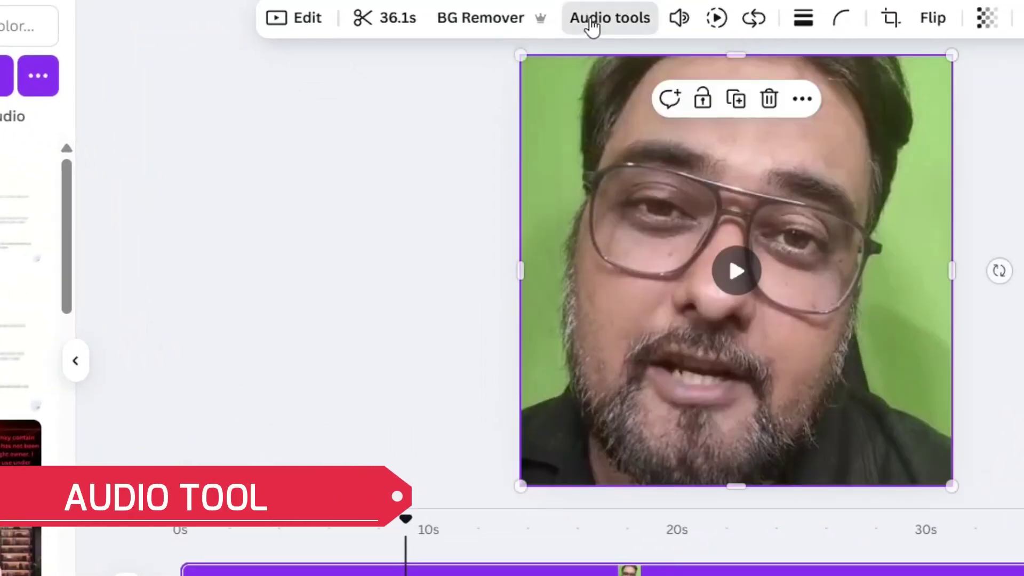
click(594, 27)
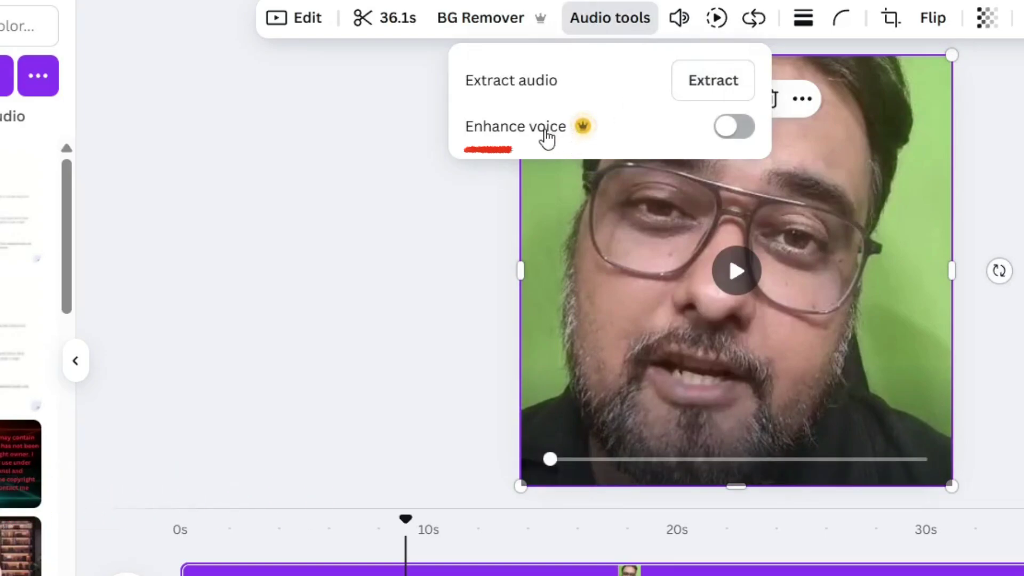
click(747, 131)
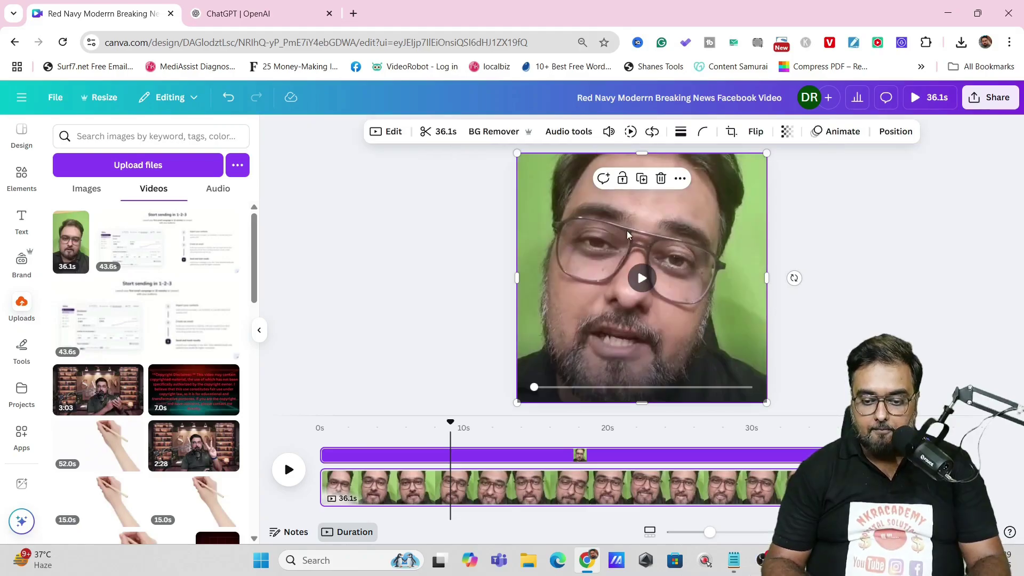
Play back the selfie clip to check its enhanced voice and reopen its audio tools
click(642, 278)
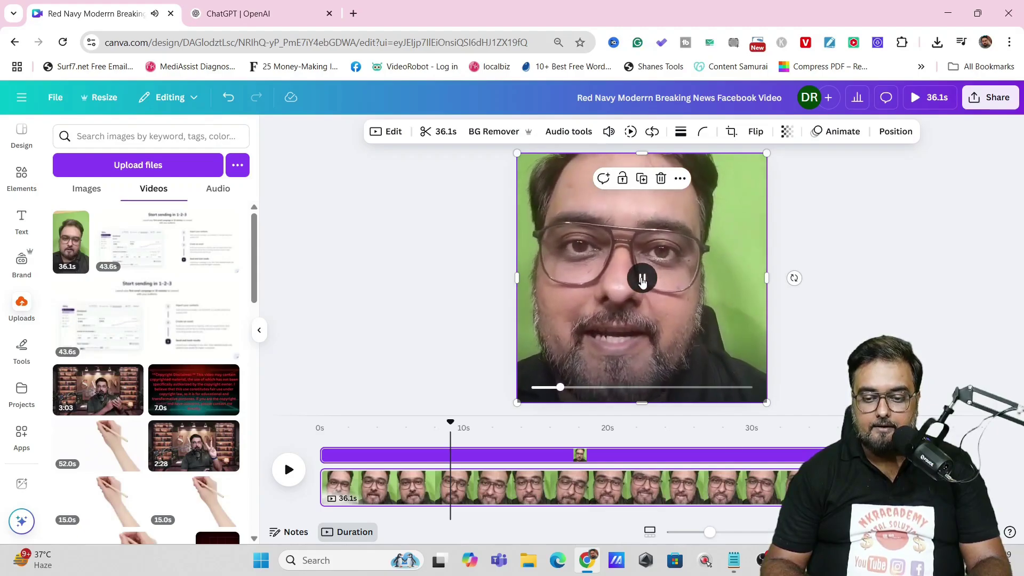
click(643, 280)
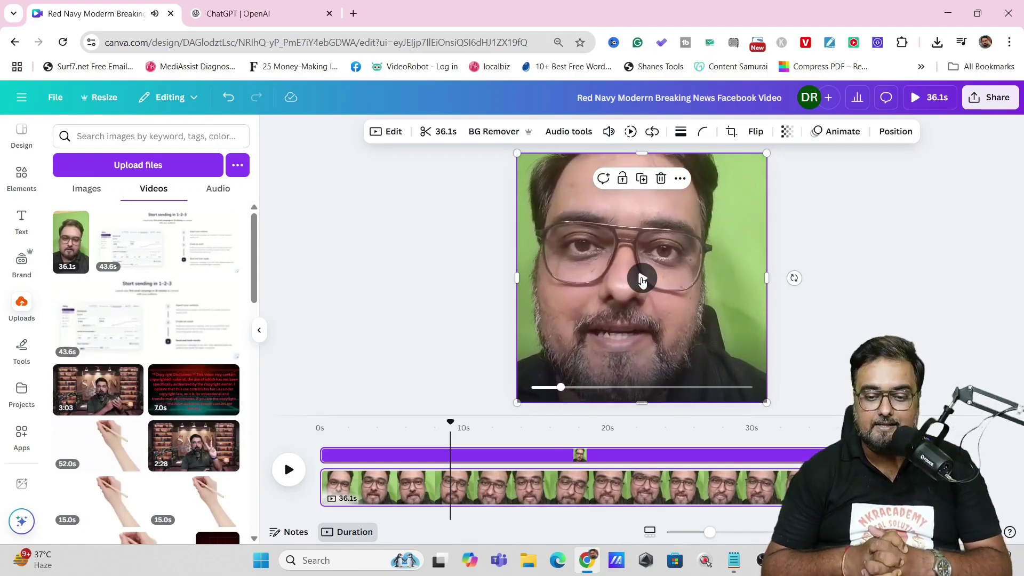
click(568, 133)
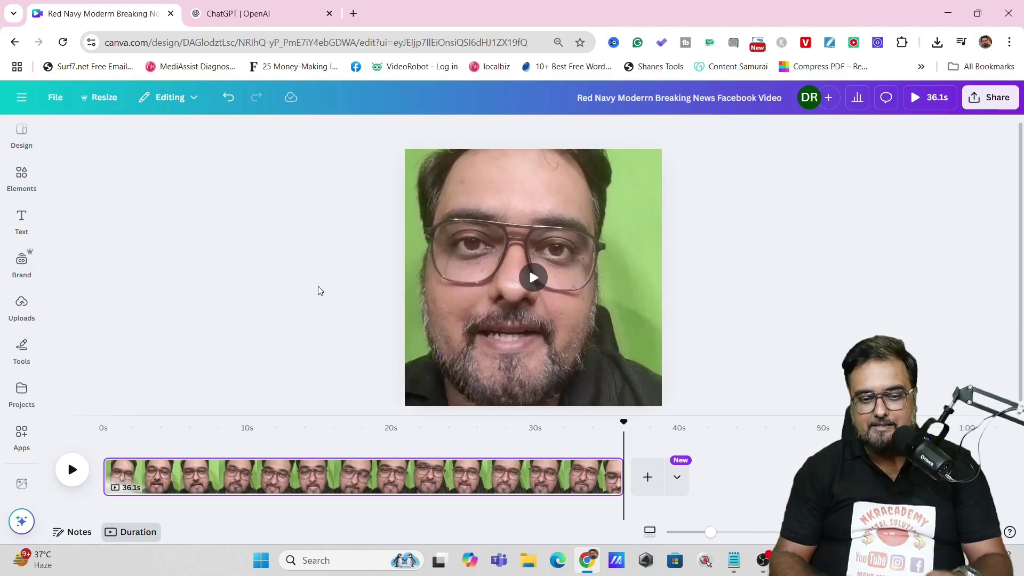
Remove the green background from the selfie video
click(440, 230)
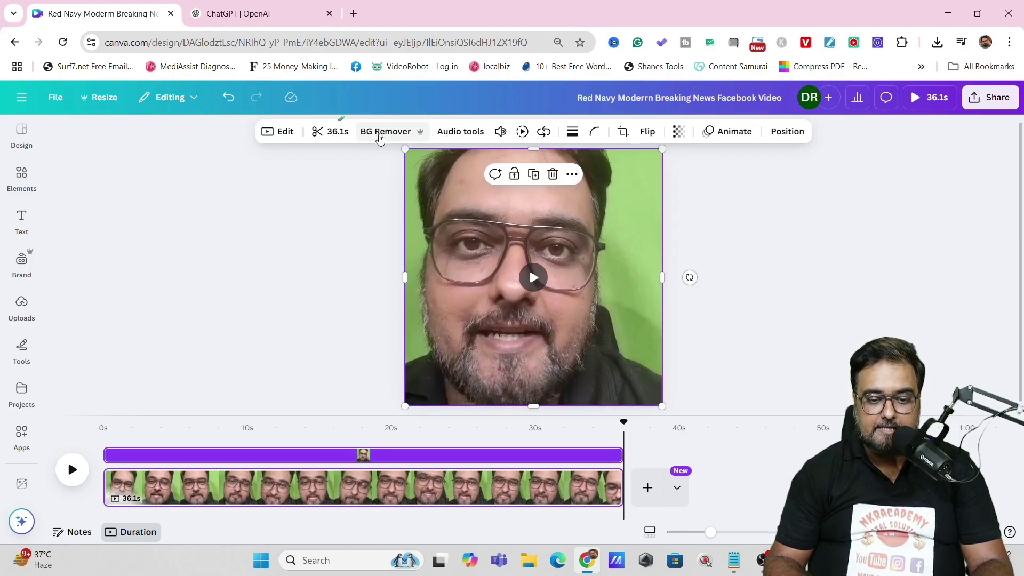
click(380, 133)
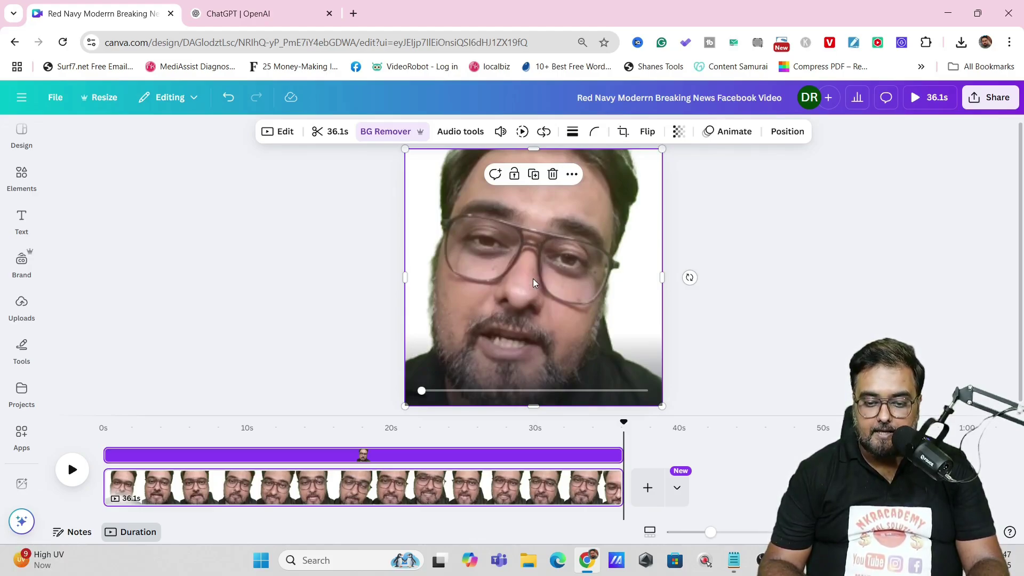
Play part of the selfie clip to check its removed background
click(533, 278)
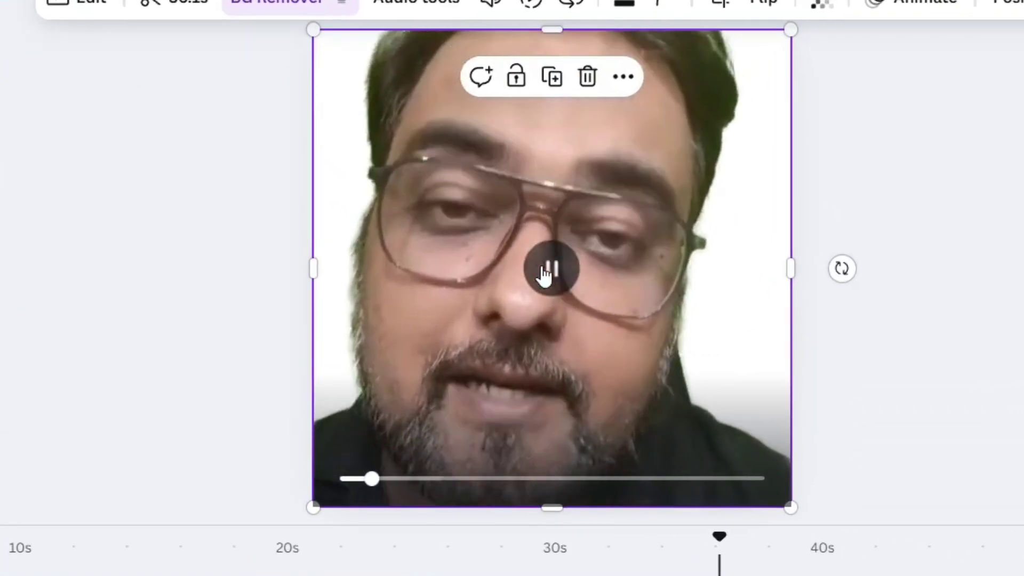
click(544, 274)
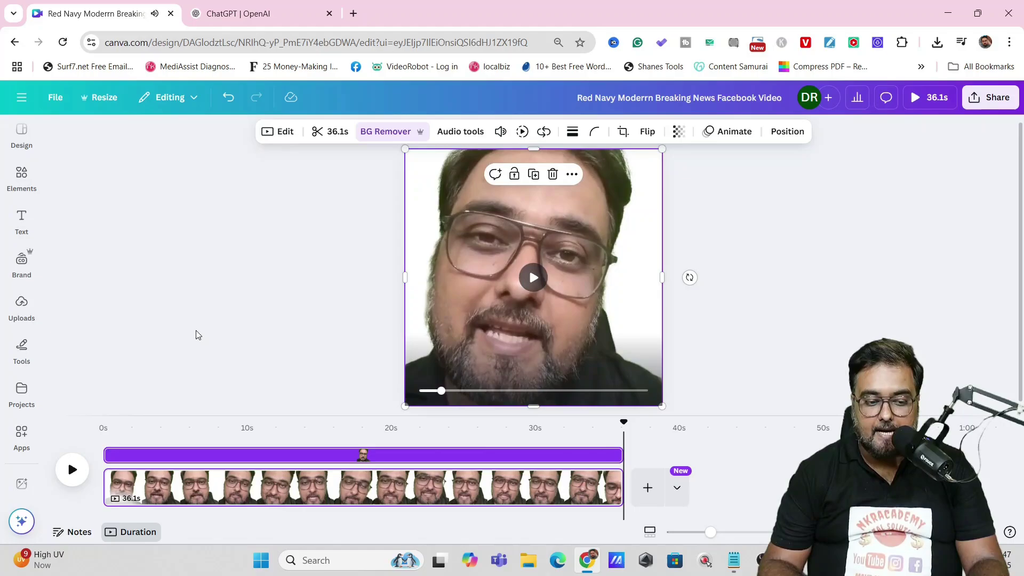
key(ctrl+z)
Add the yellow Digital Marketing course poster from the uploaded images to the page
click(21, 308)
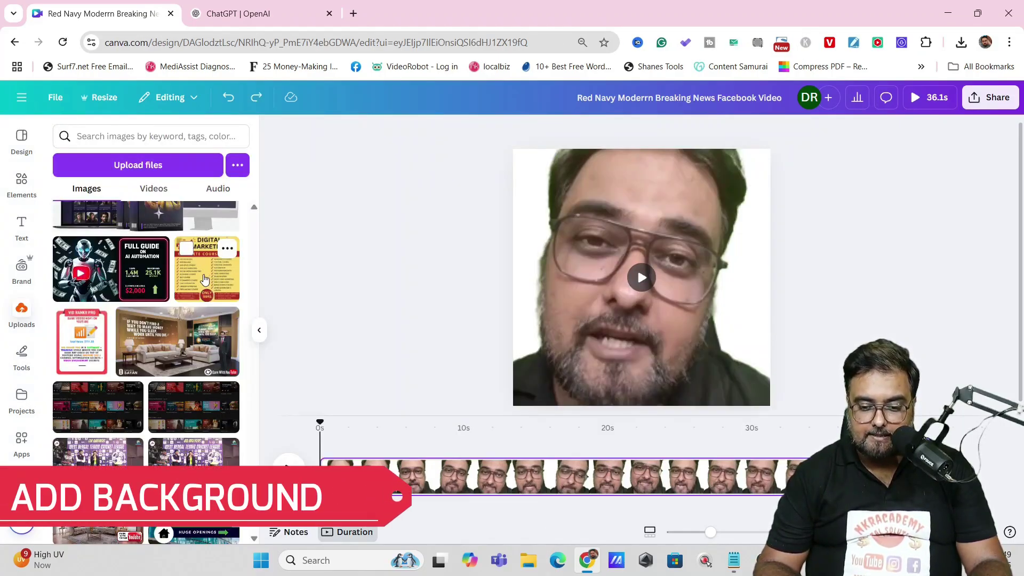
click(207, 280)
right_click(619, 232)
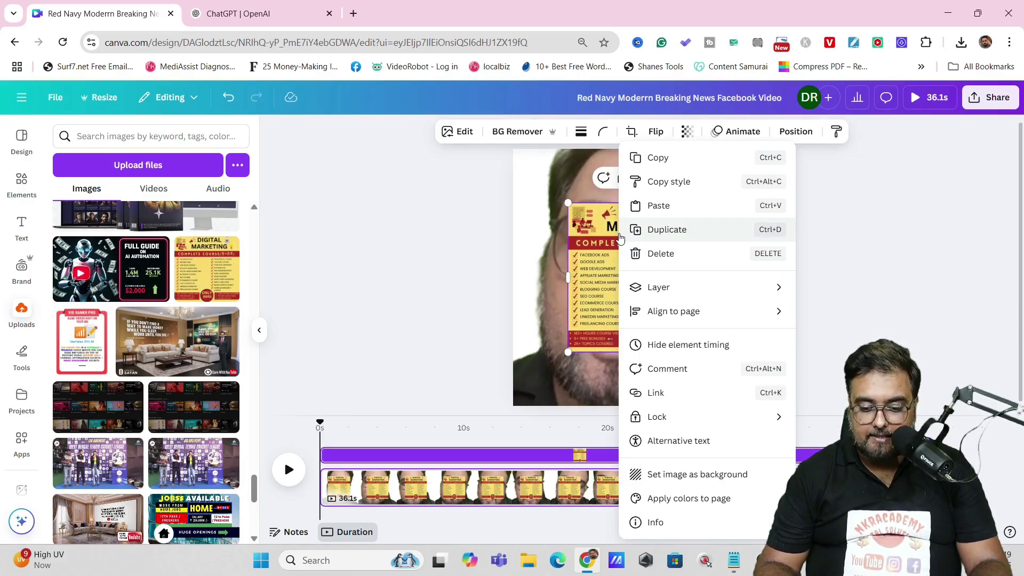
mouse_move(670, 295)
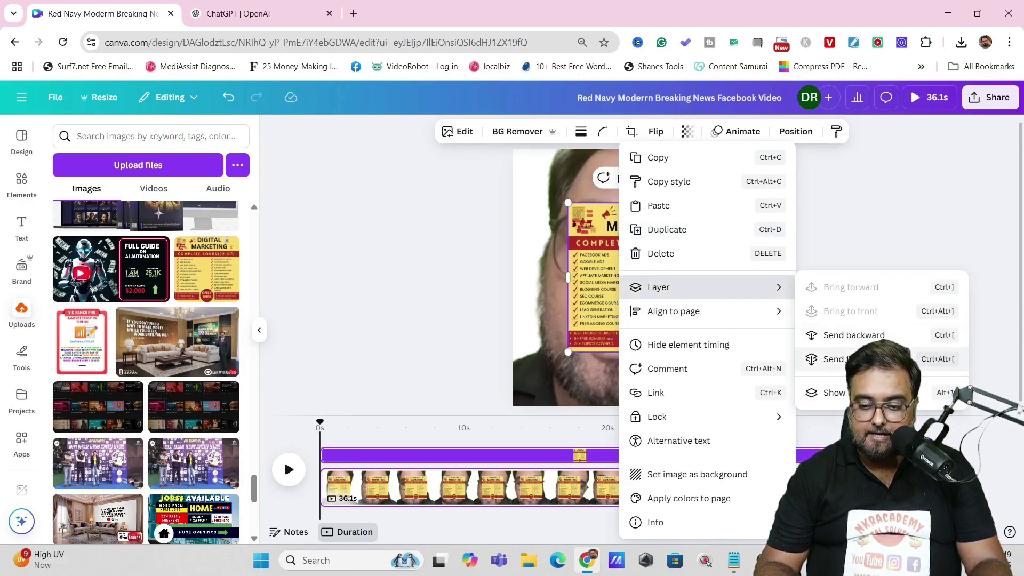
click(591, 233)
Enlarge the Digital Marketing poster to cover the whole page
drag(567, 203, 511, 153)
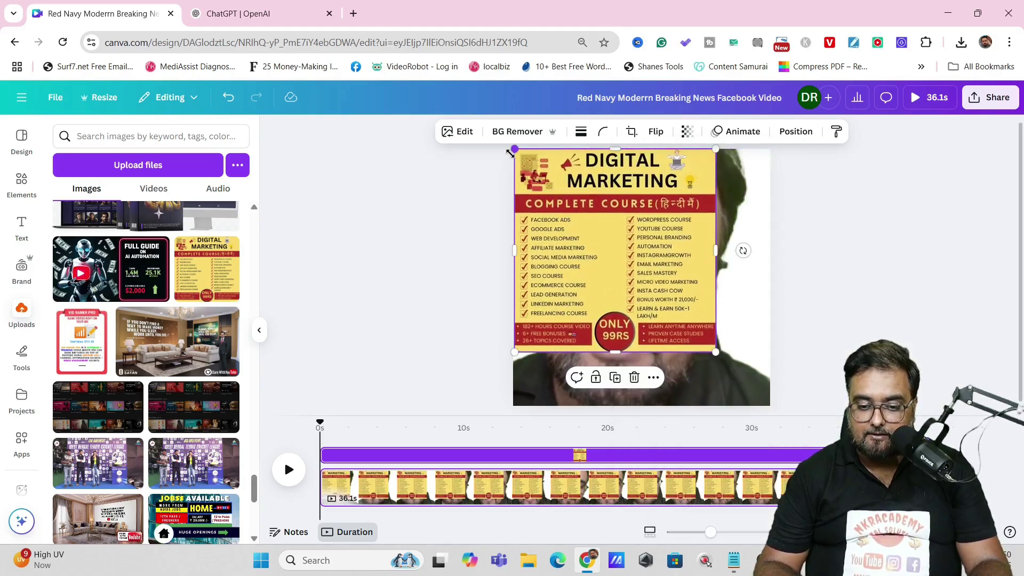
drag(713, 350, 770, 407)
Send the poster to the back behind the selfie clip and play the video to check the new background
right_click(654, 261)
mouse_move(685, 287)
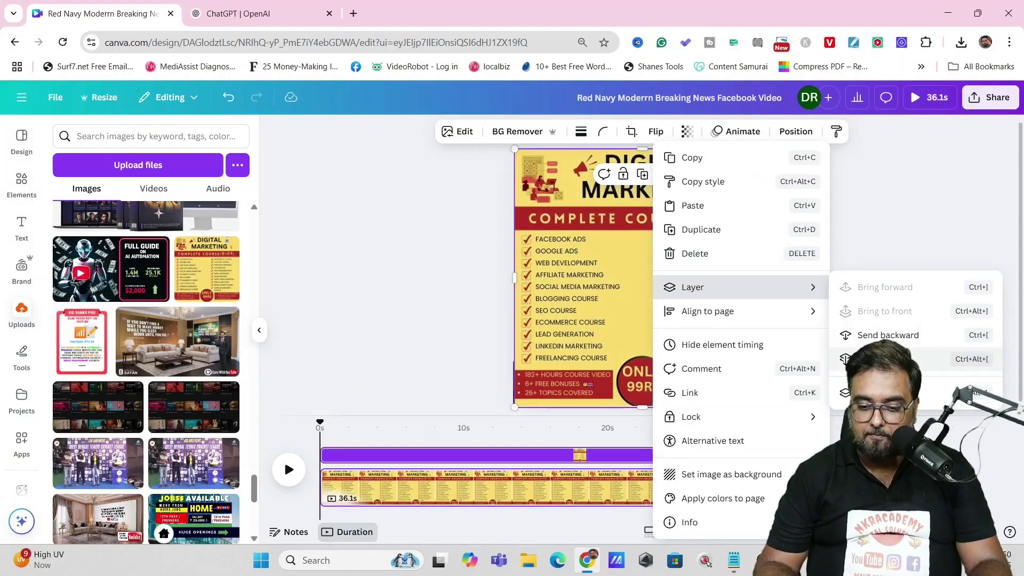
click(834, 238)
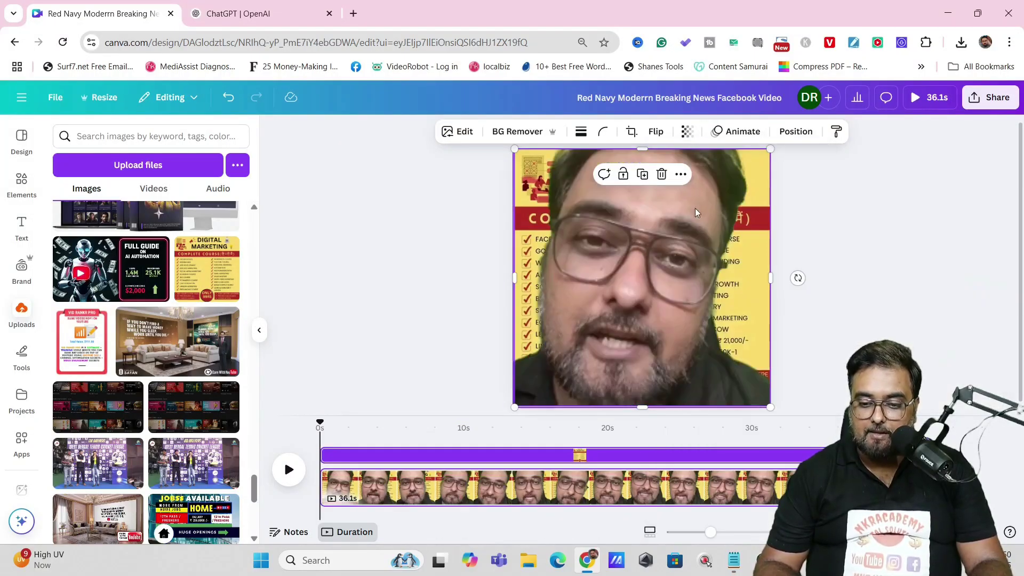
click(289, 470)
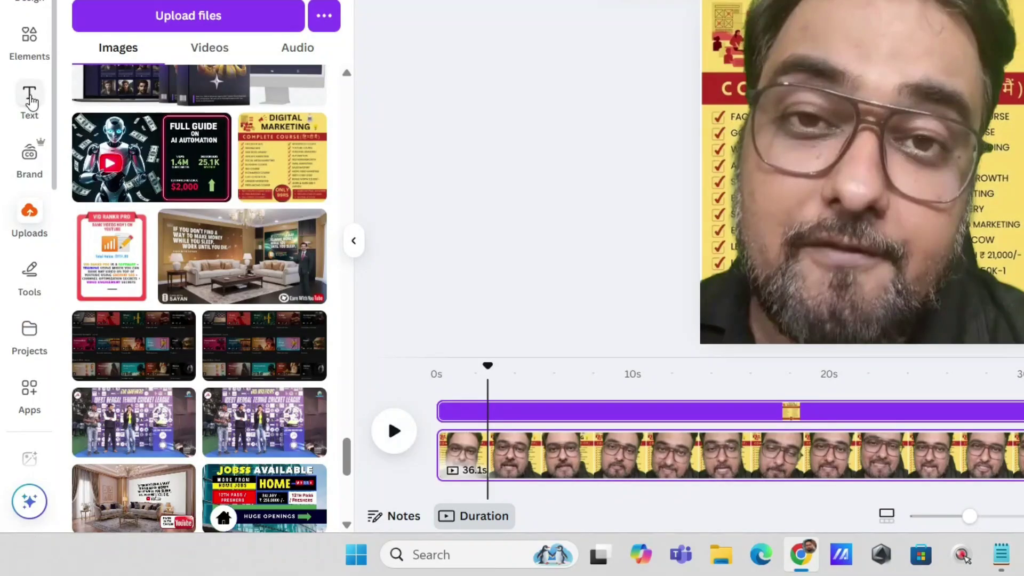
Generate dynamic captions from the speech in the video WhatsApp Video 2025-04-25 at 14.12.54.mp4
click(29, 96)
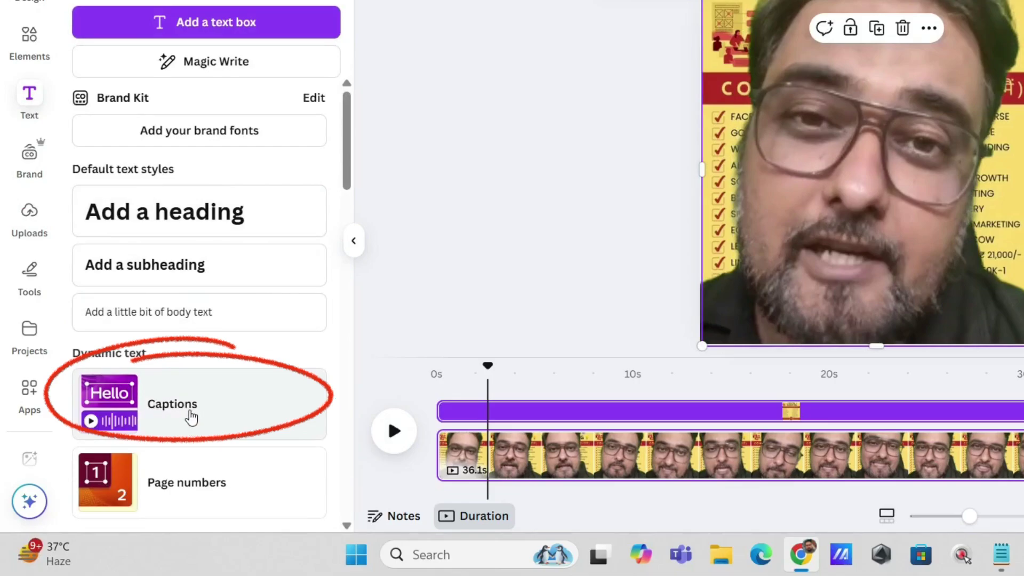
click(189, 419)
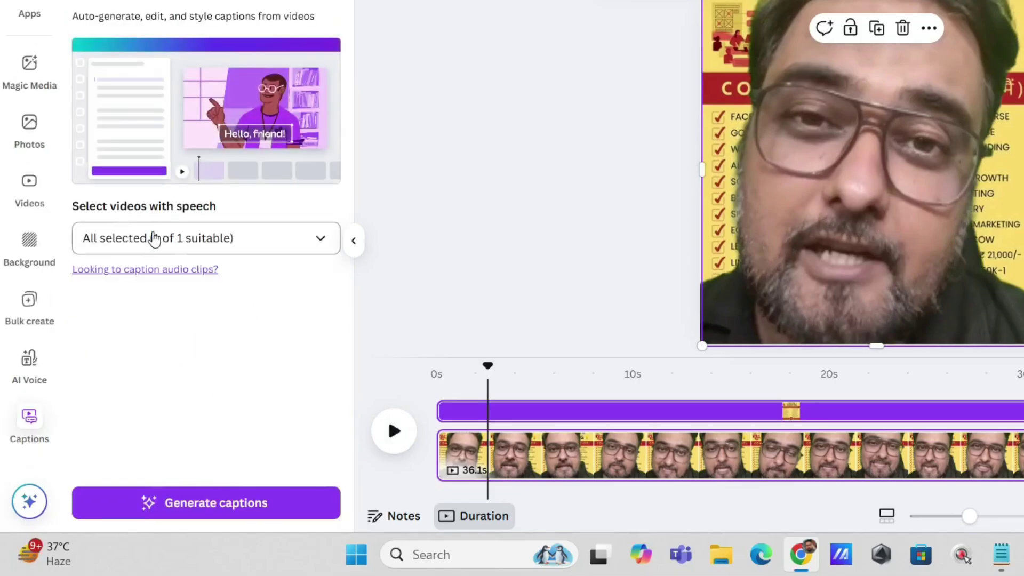
click(163, 247)
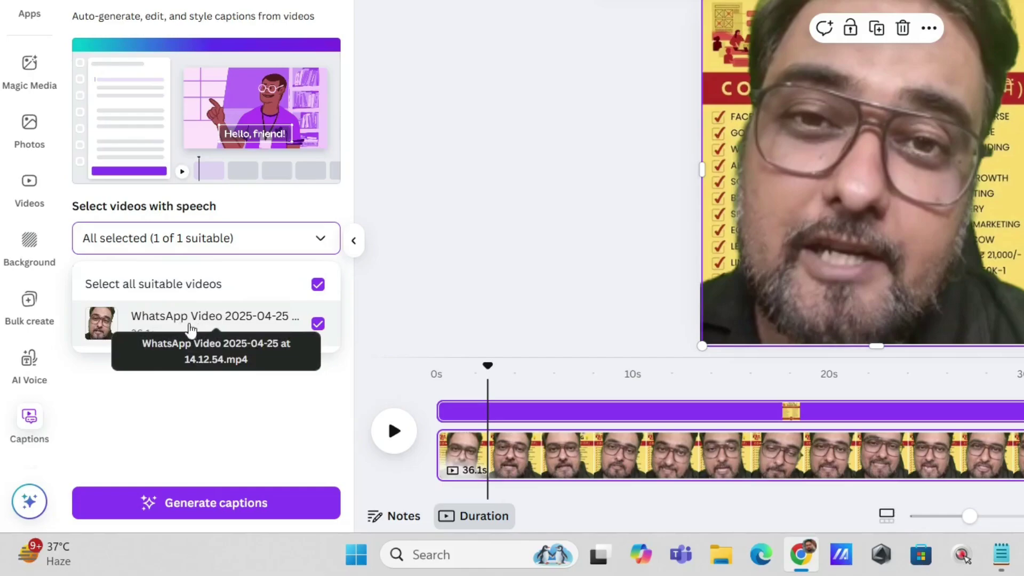
click(201, 327)
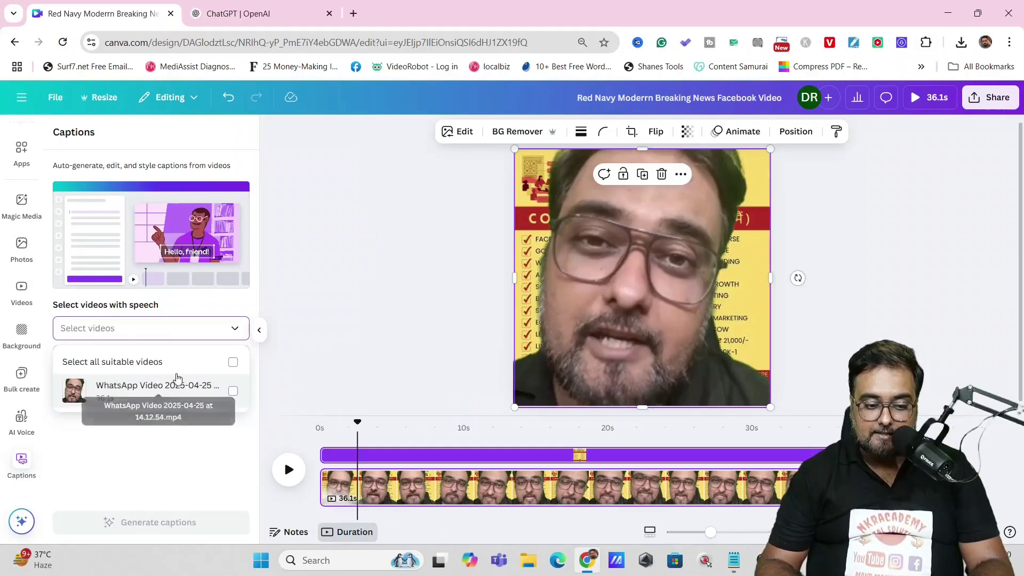
click(269, 327)
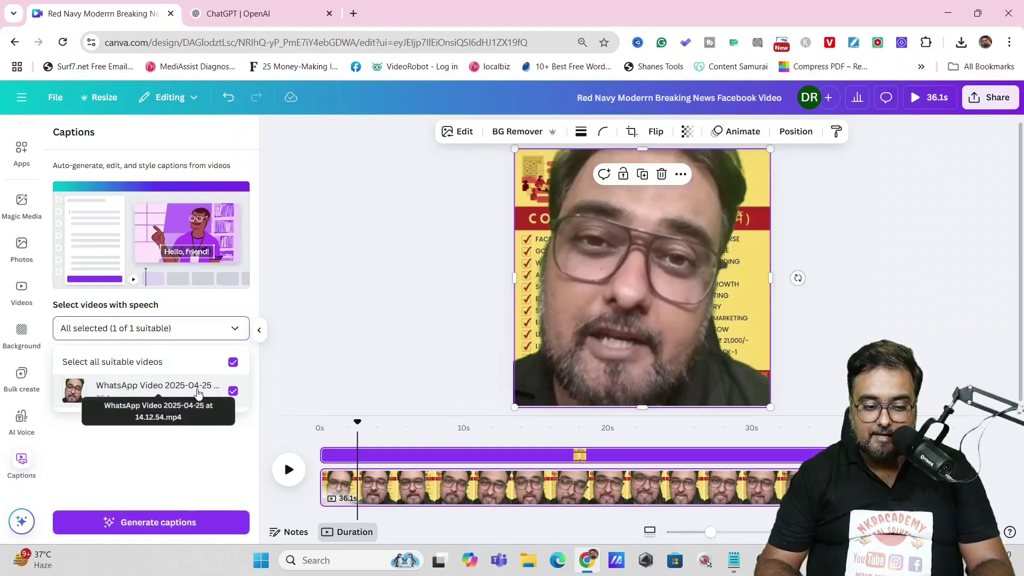
click(152, 522)
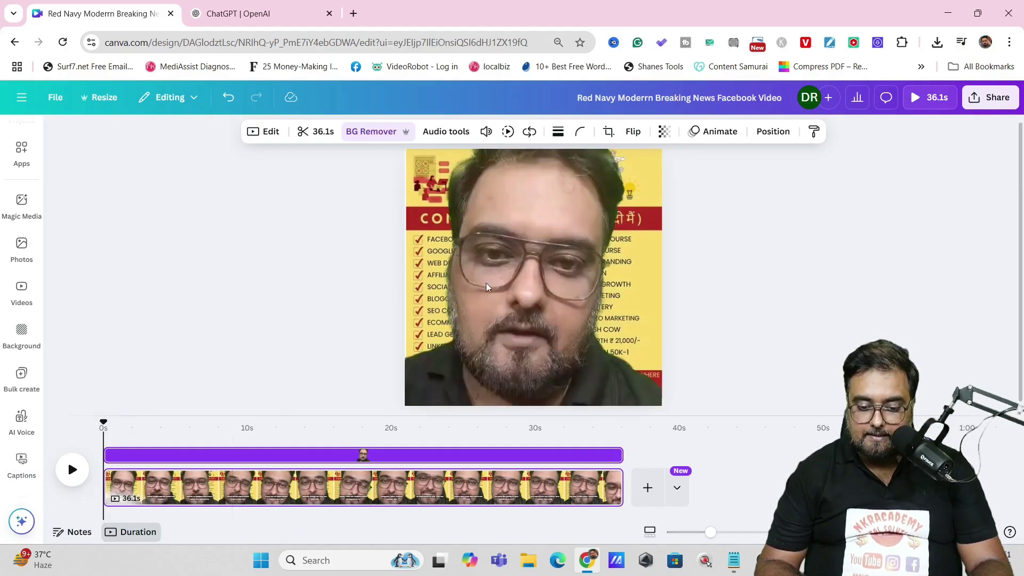
Play the first seconds of the video to check the generated captions
click(73, 470)
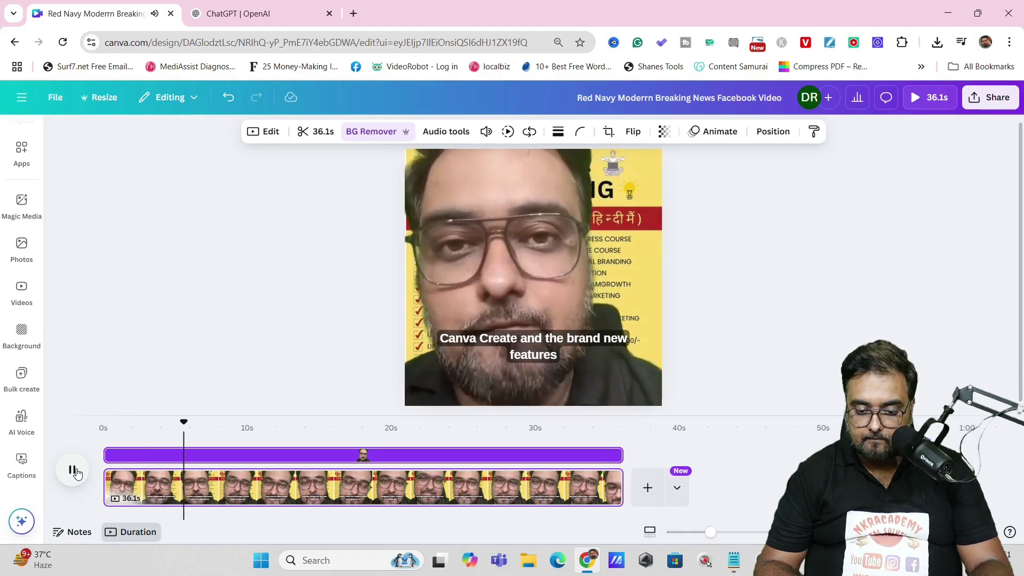
click(74, 471)
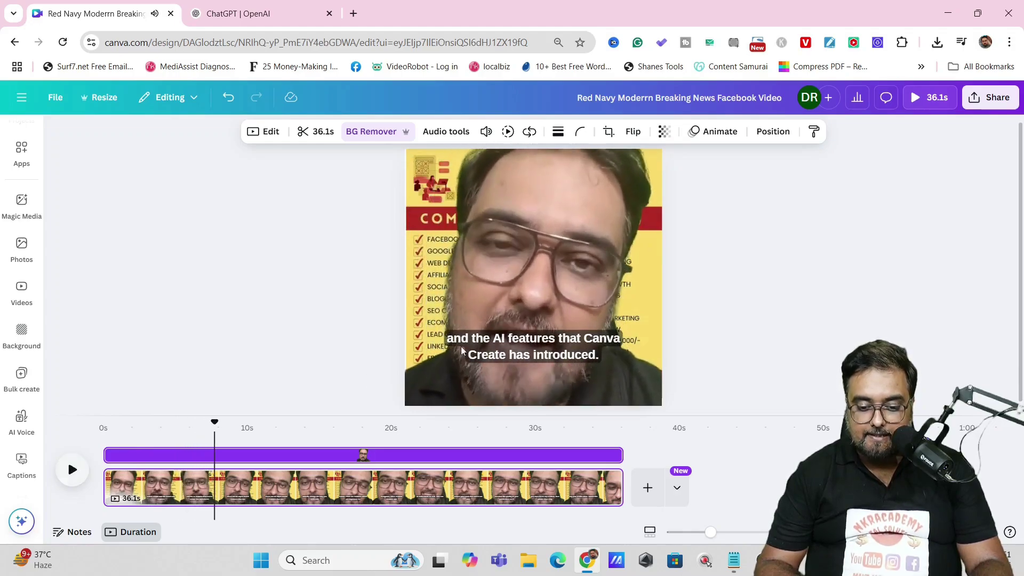
Try the Reveal caption animation on the captions and replace it with the Highlight animation
click(499, 352)
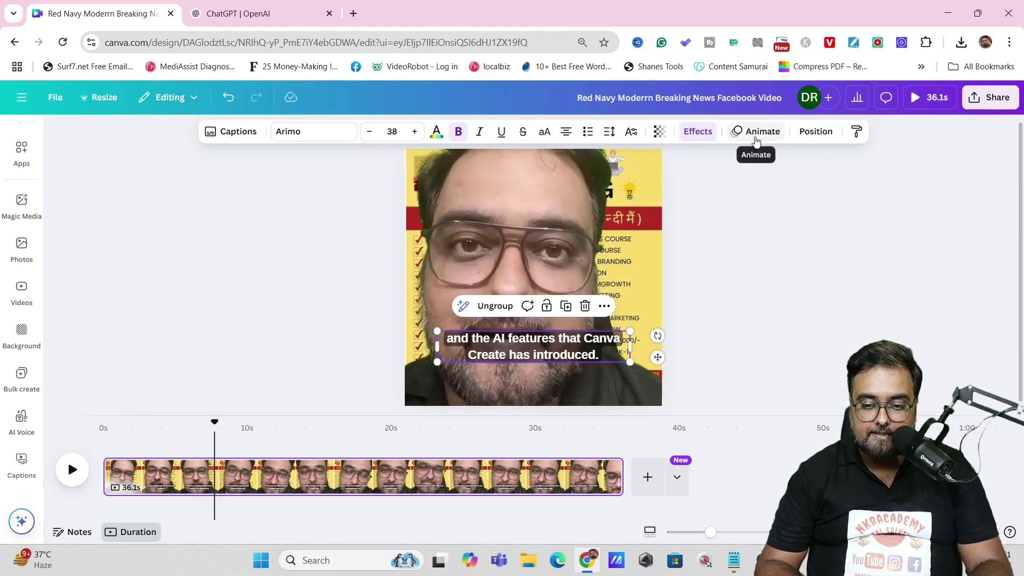
click(758, 136)
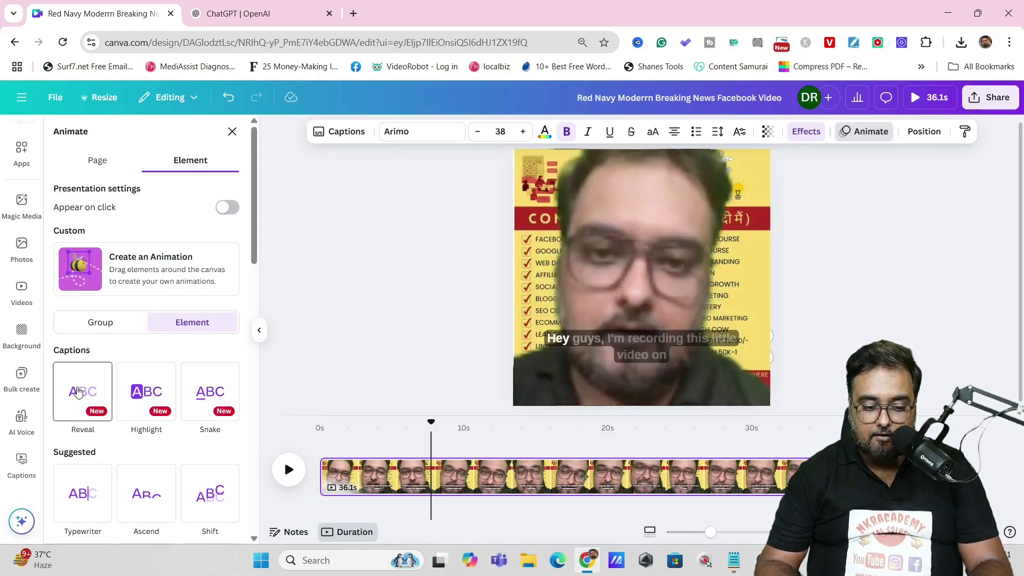
click(77, 393)
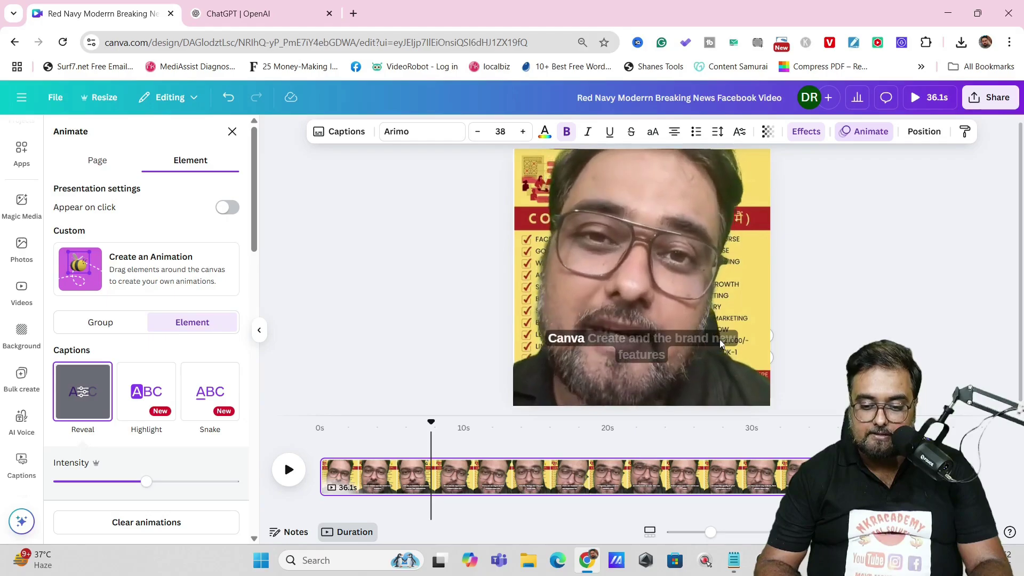
click(154, 393)
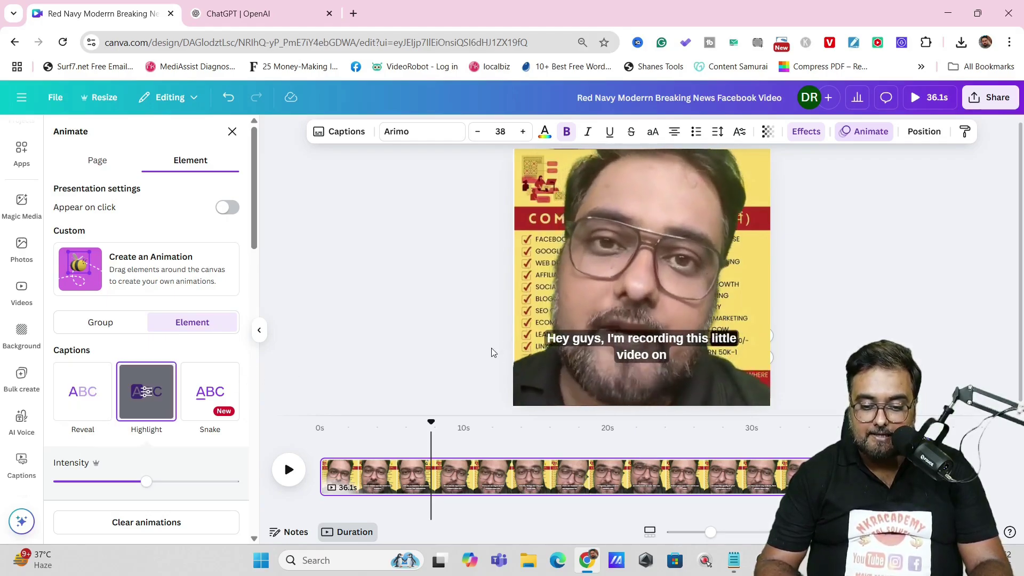
Raise the Highlight animation's intensity slightly and set its highlight color to red
scroll(245, 301, down, 4)
scroll(245, 301, down, 2)
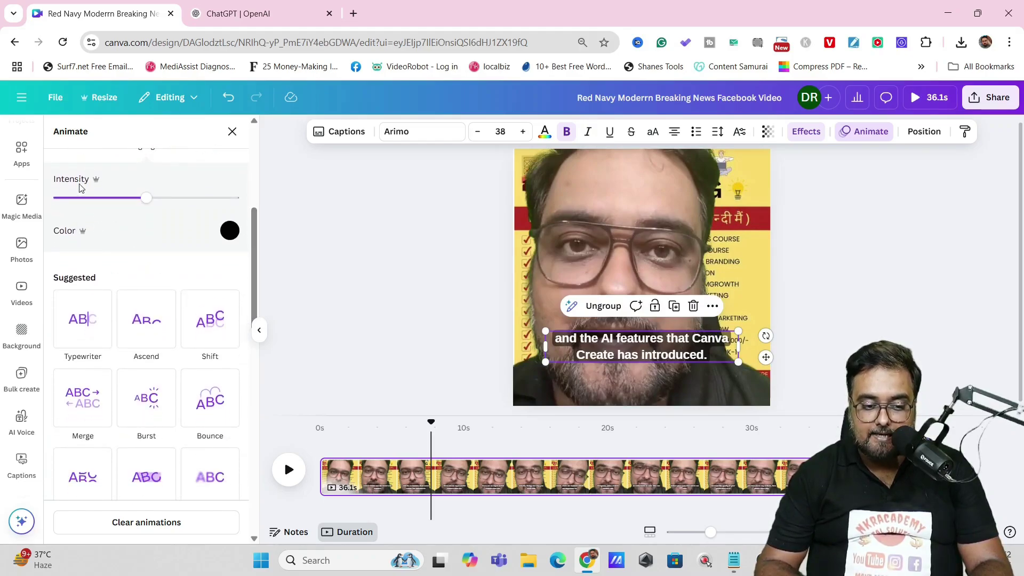
drag(169, 203, 176, 201)
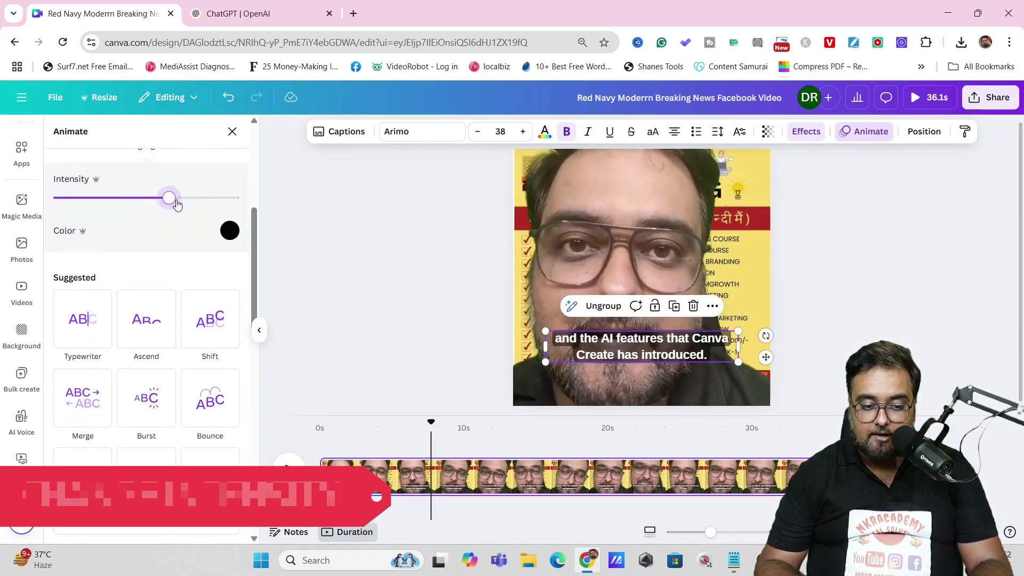
click(230, 234)
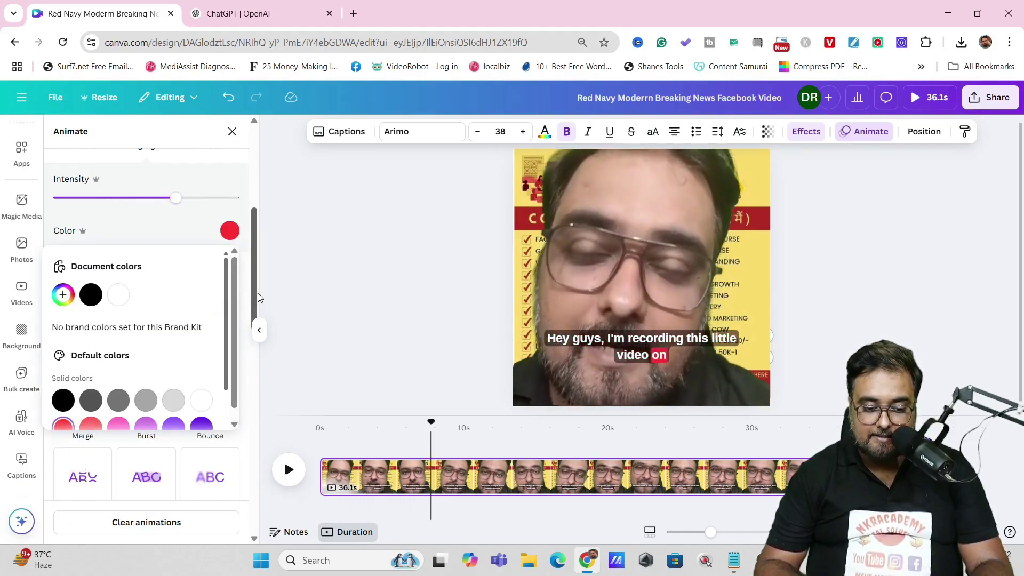
drag(256, 298, 253, 213)
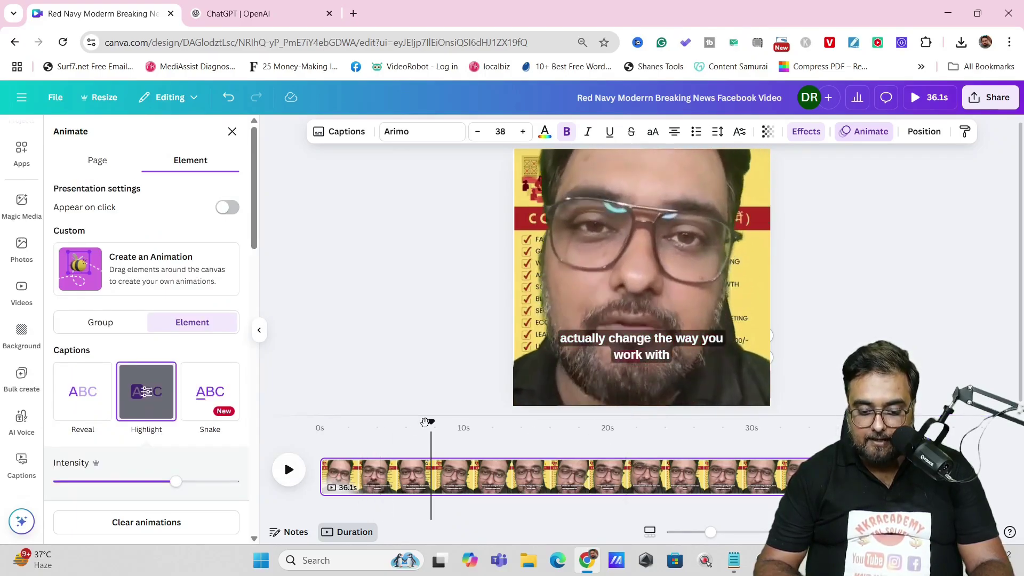
Play the video from about 2 seconds to check the red word highlighting in the captions
click(350, 426)
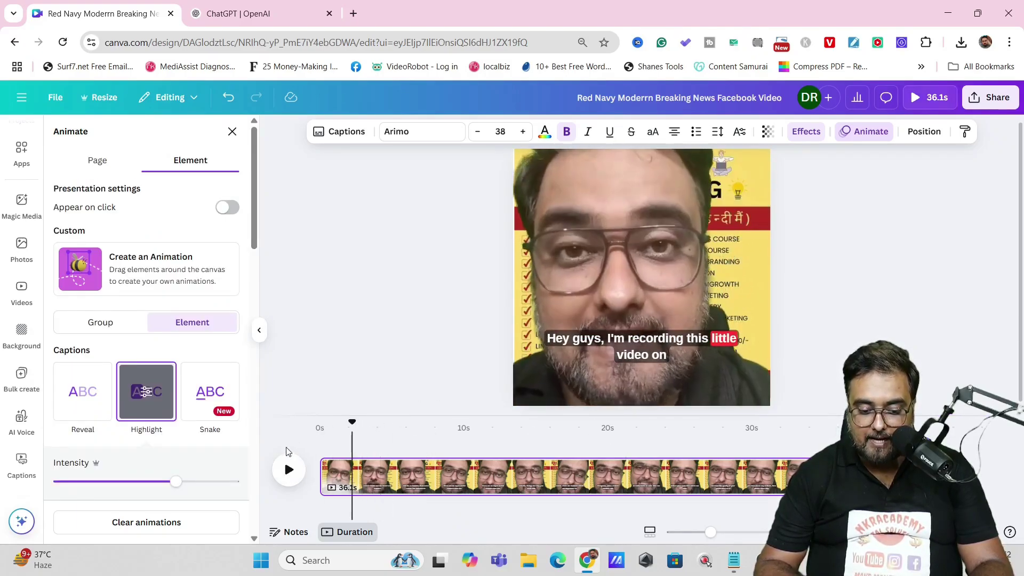
click(288, 469)
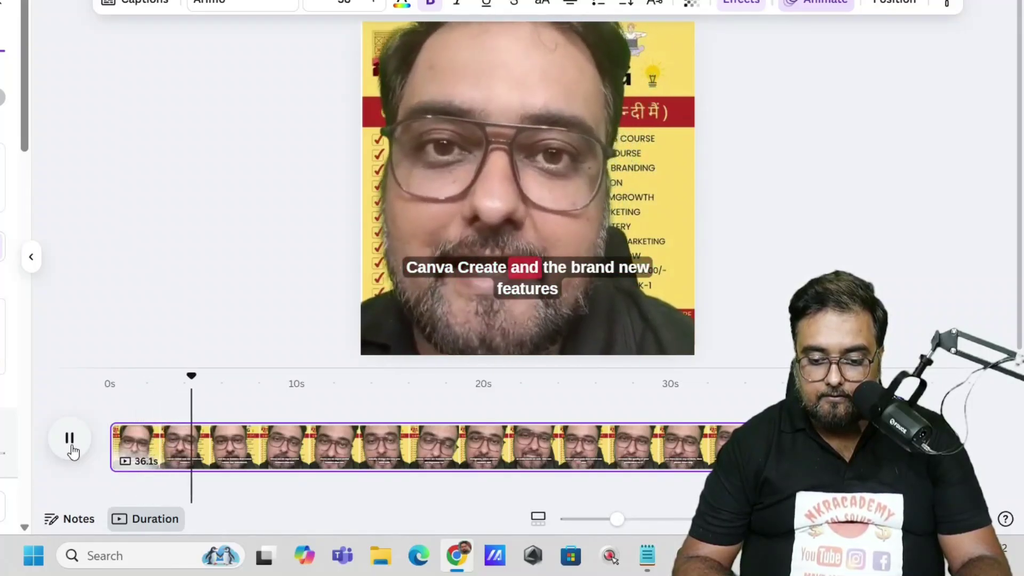
click(72, 448)
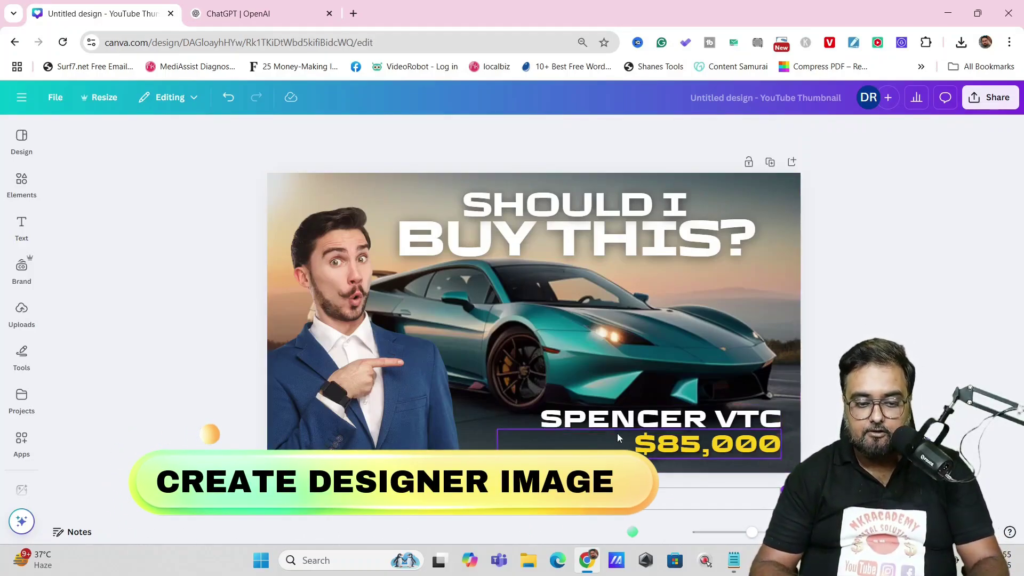
Open the adjustments for the thumbnail's car photo and pick the car itself as the area to adjust
click(714, 304)
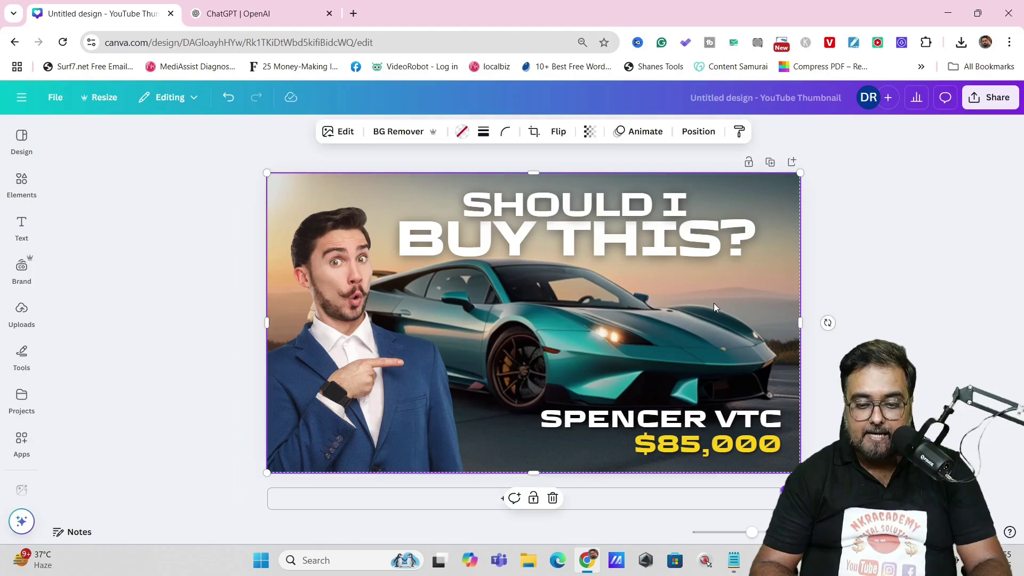
click(346, 132)
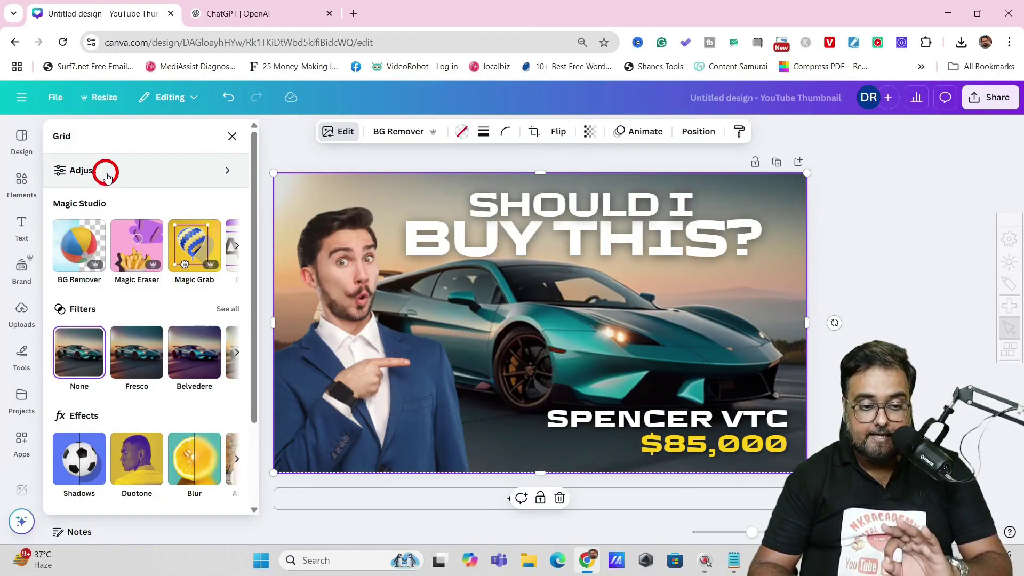
click(154, 251)
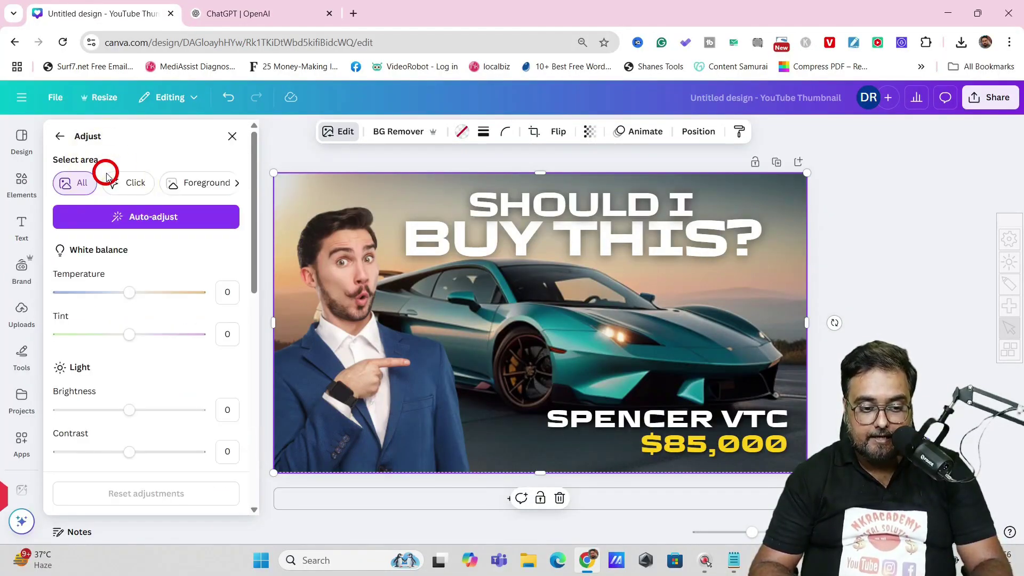
click(136, 186)
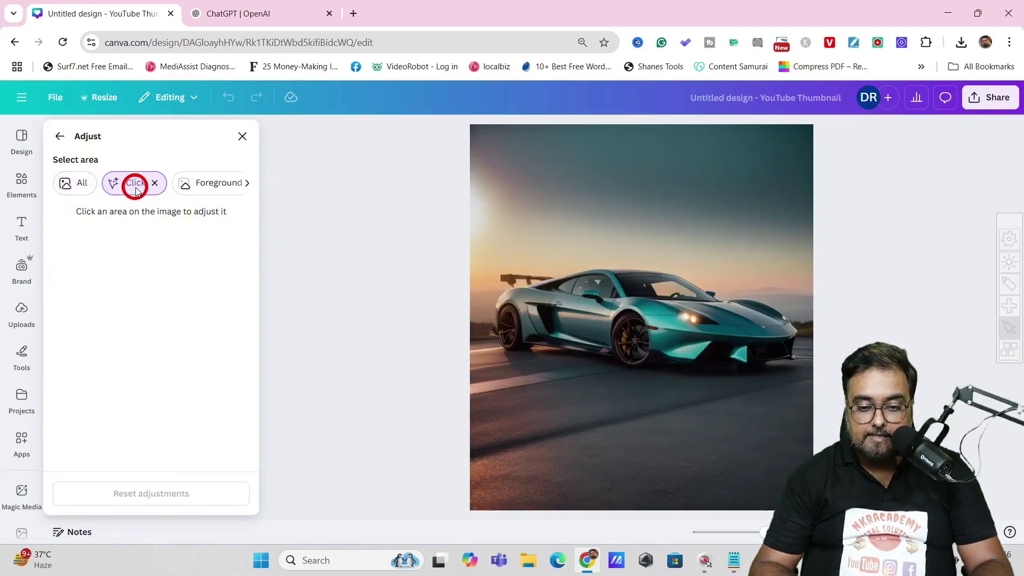
click(497, 311)
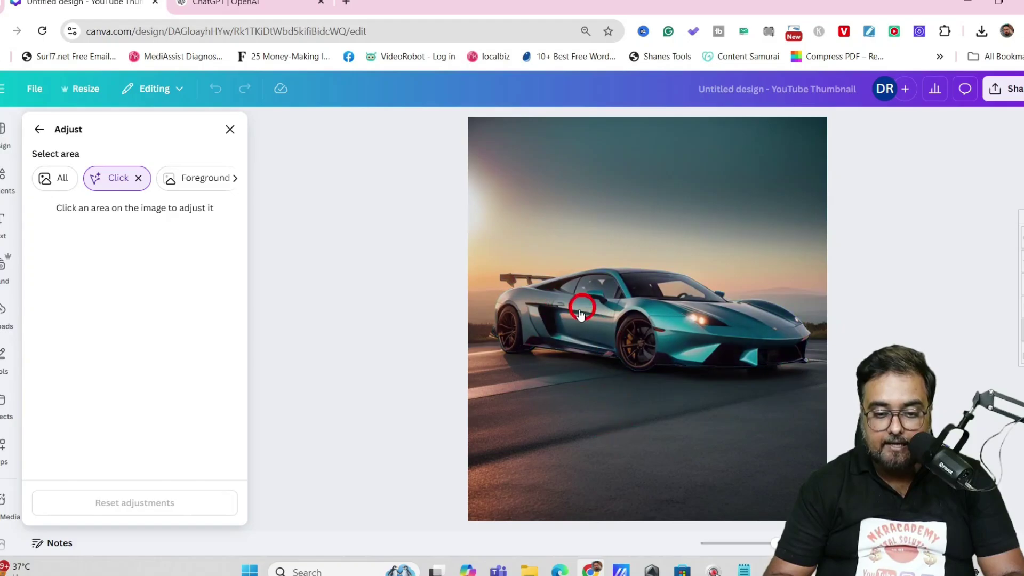
click(621, 338)
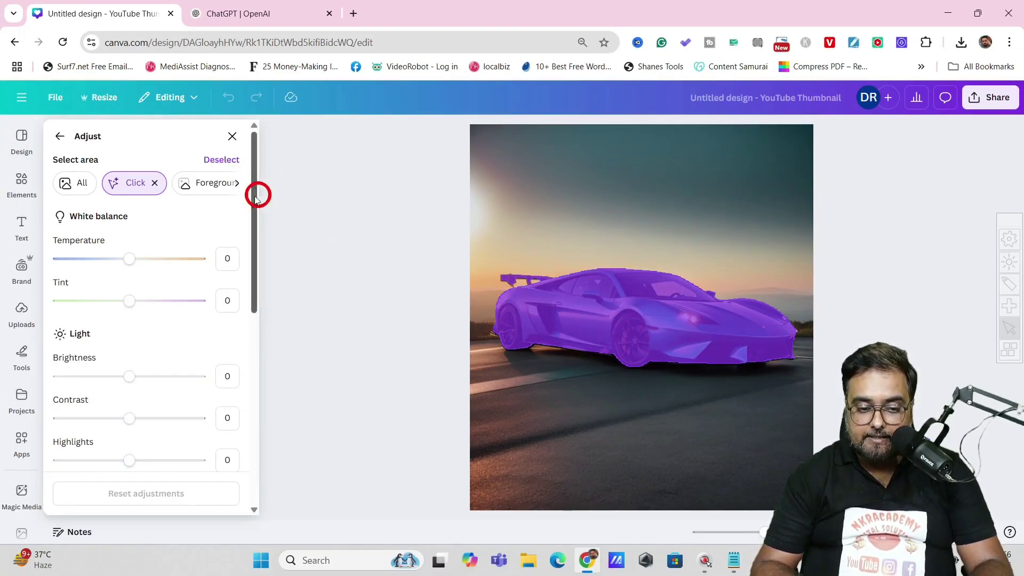
Try Foreground and Background as the area to adjust on the thumbnail's car photo, and clear the area selection
click(217, 183)
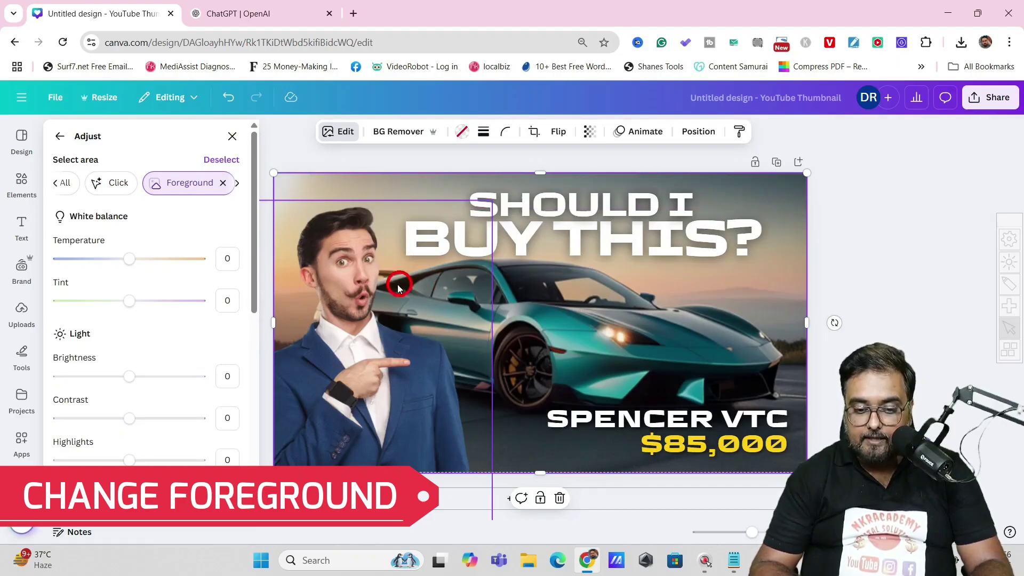
click(237, 183)
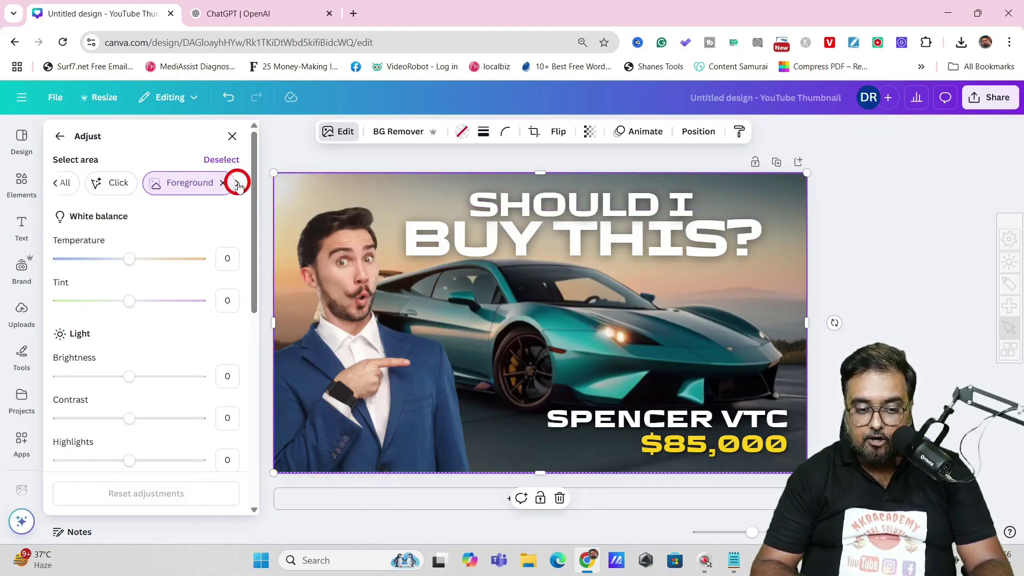
click(195, 184)
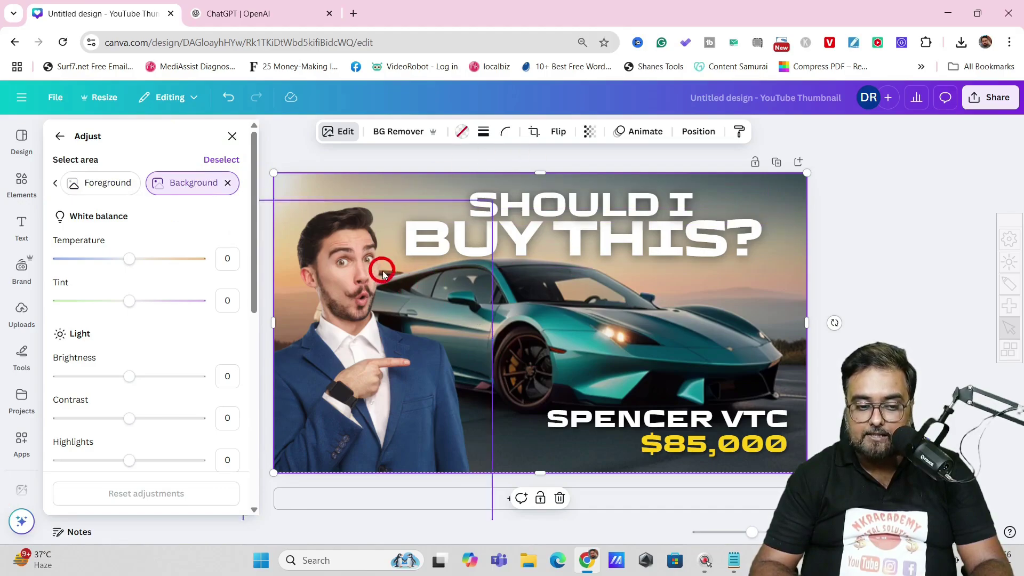
click(228, 183)
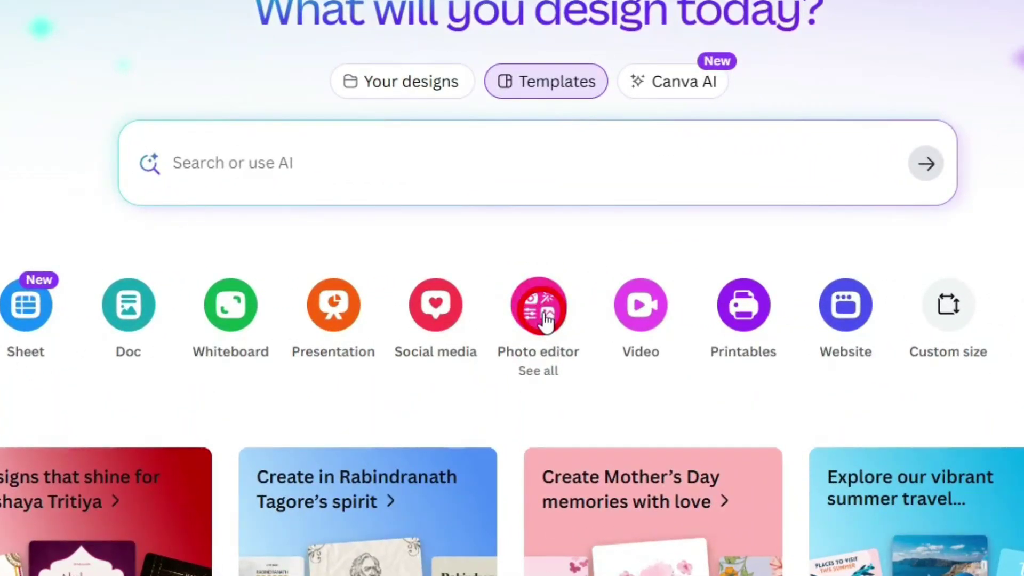
Start the photo editor from the home page and upload the portrait JPEG from the Downloads folder
click(544, 316)
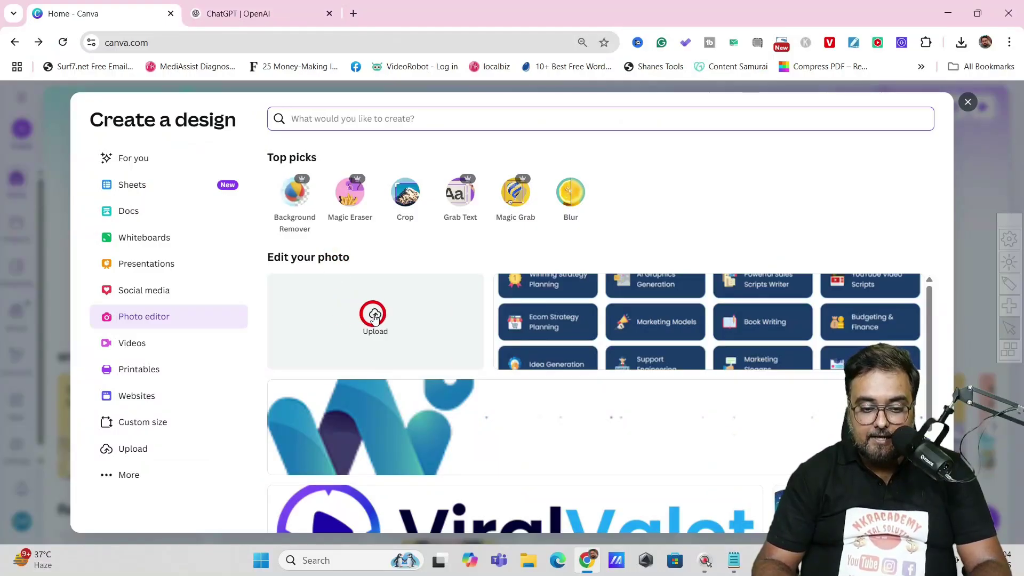
click(375, 316)
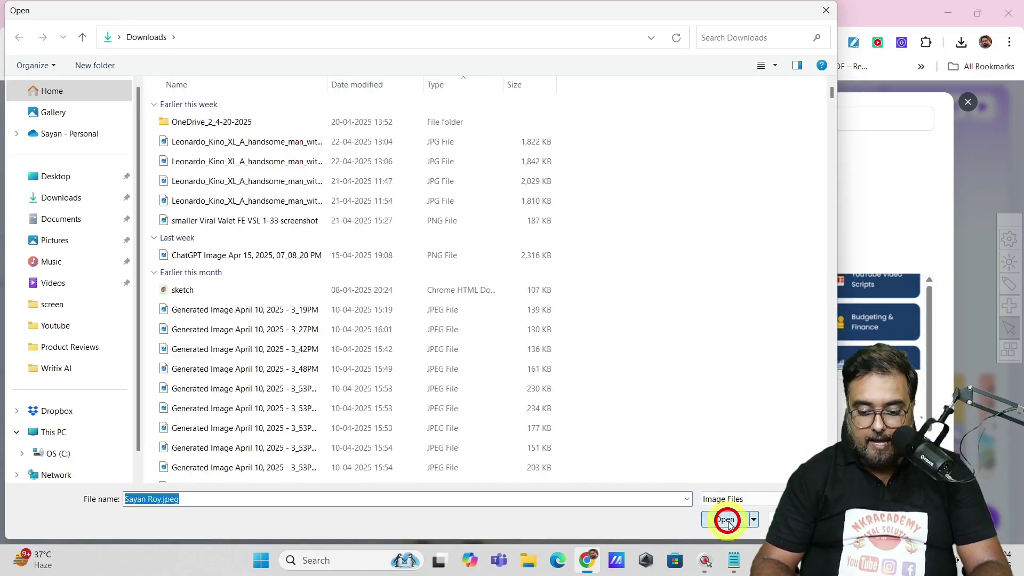
click(728, 520)
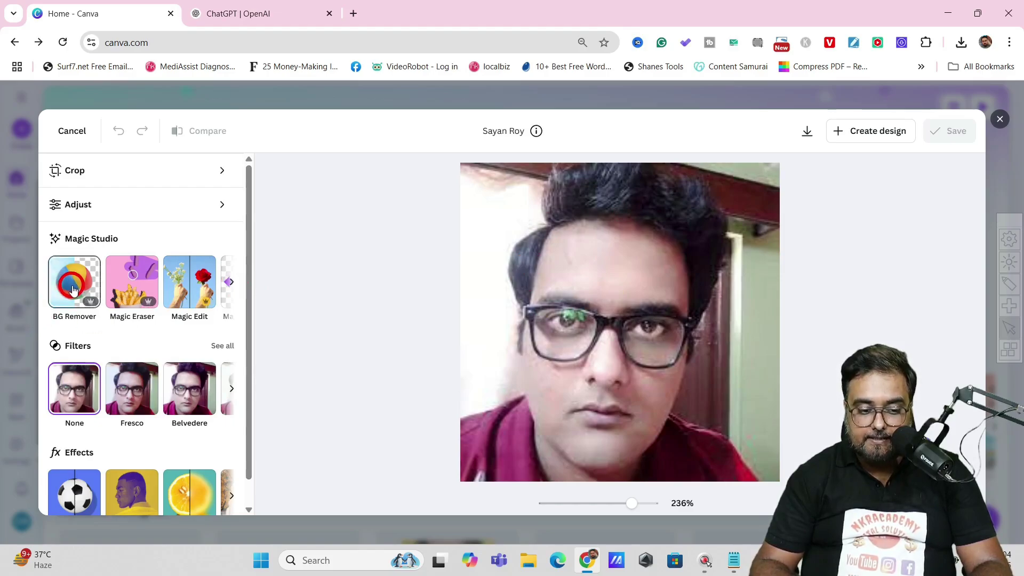
Try erasing the dark wooden beams in the portrait's background with the Magic Eraser brush at size 40, and undo the erasing
click(132, 288)
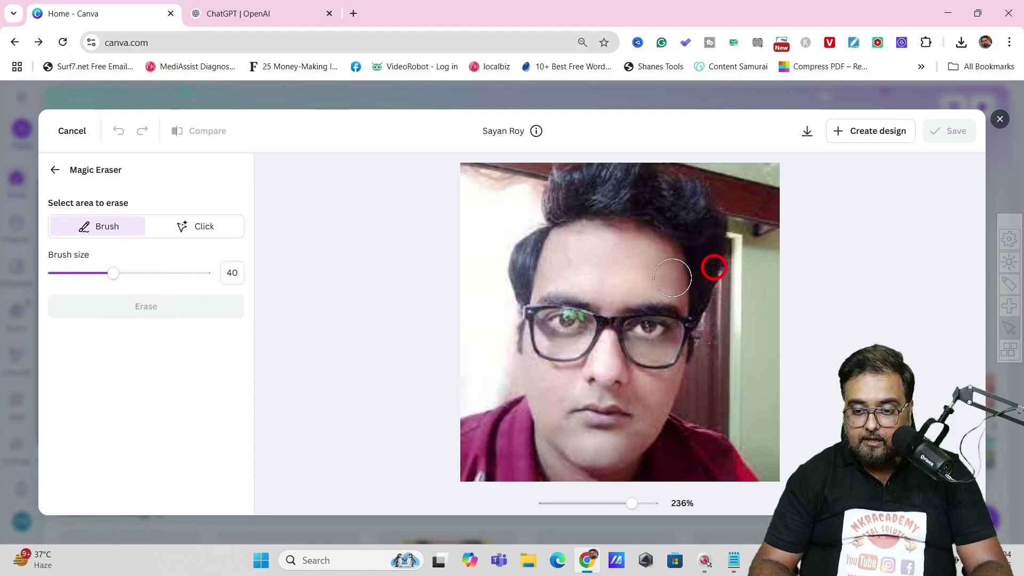
mouse_move(752, 217)
mouse_down()
mouse_move(722, 186)
mouse_move(766, 196)
mouse_move(761, 229)
mouse_move(747, 235)
mouse_up()
drag(498, 164, 544, 165)
click(126, 301)
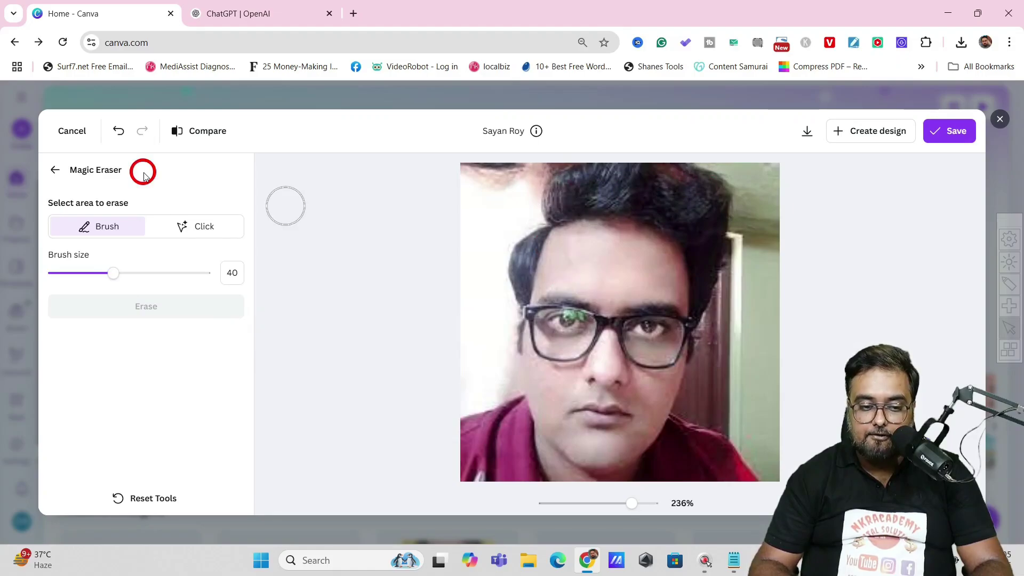
click(118, 131)
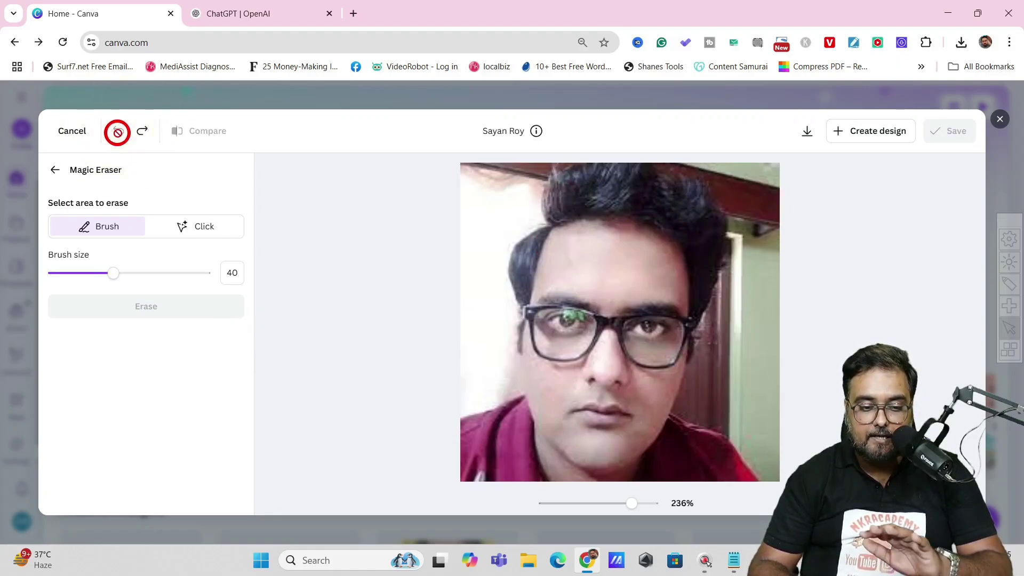
Leave Magic Eraser, cancel the portrait edit without saving, and close the design creation dialog
click(53, 170)
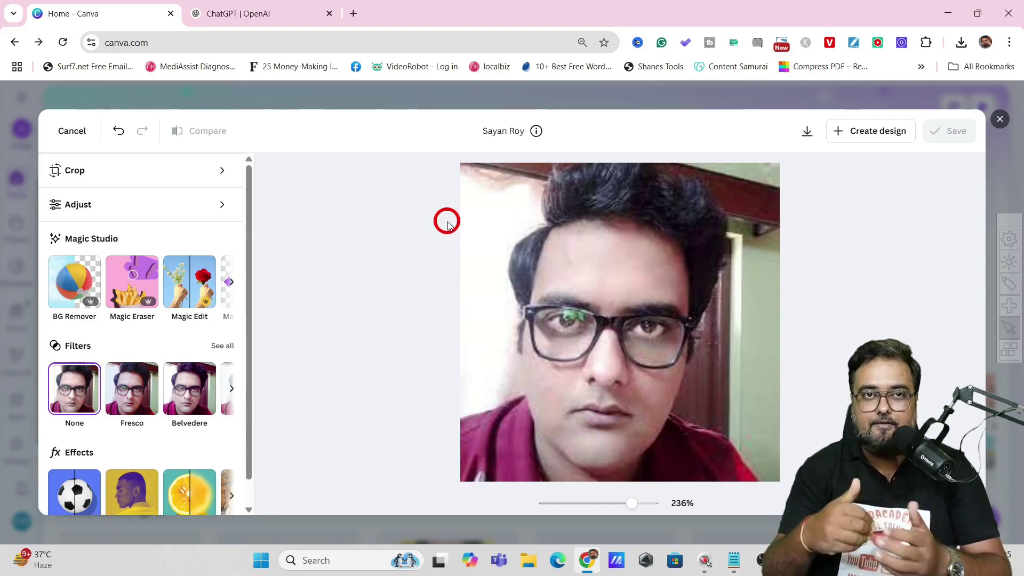
click(73, 131)
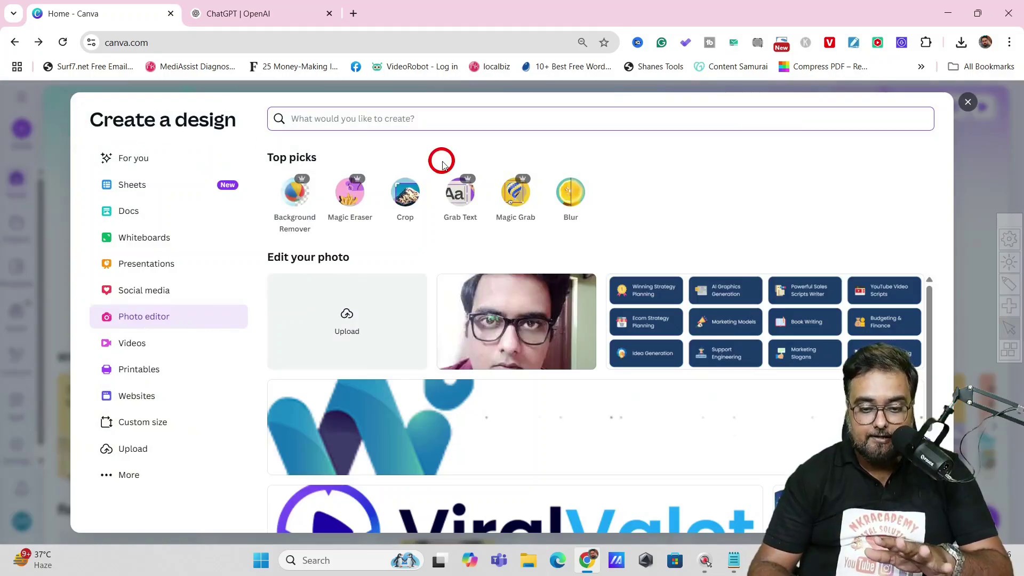
click(968, 101)
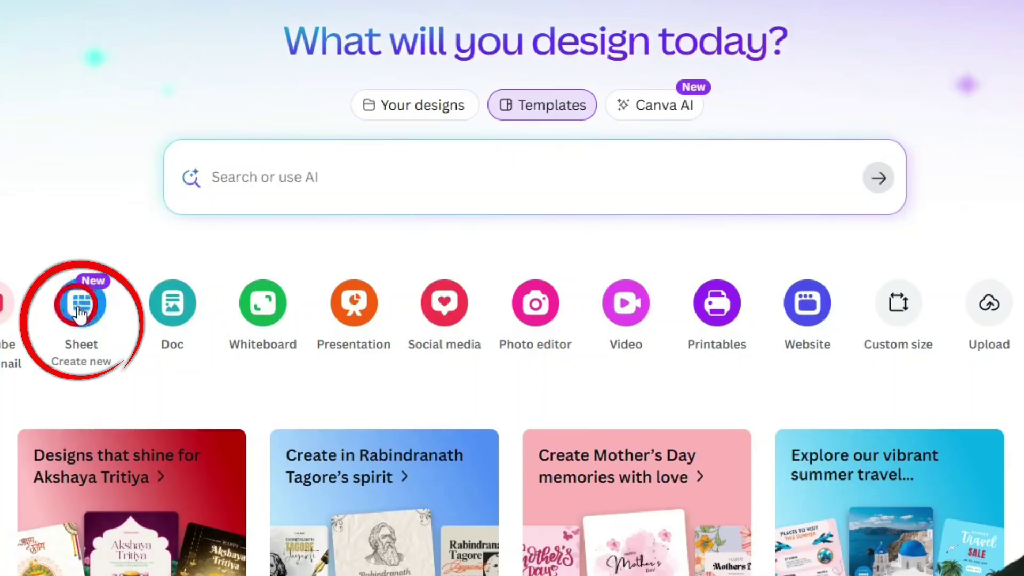
Create a new blank sheet and apply the Budget Tracker template to it
click(81, 307)
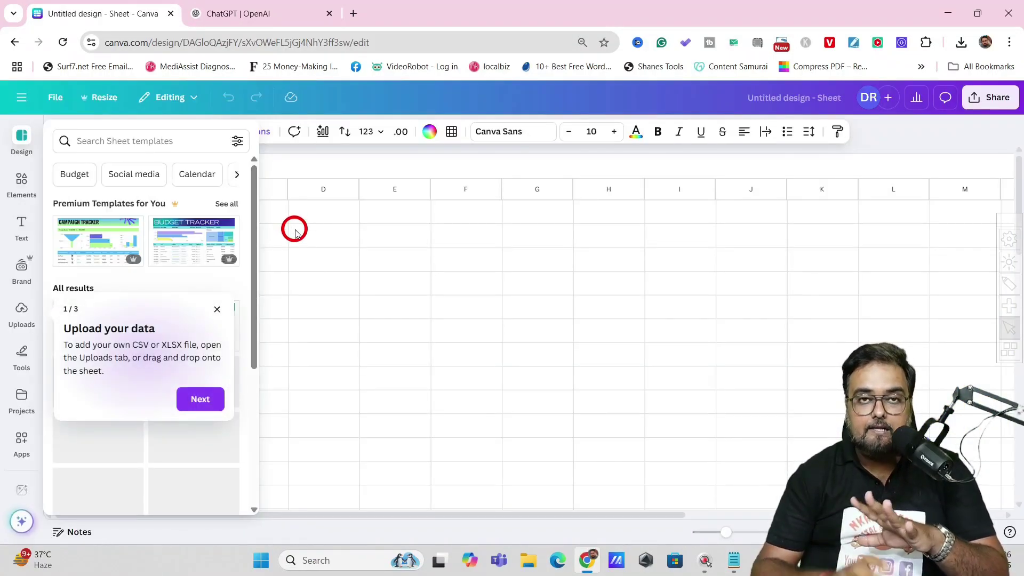
click(295, 230)
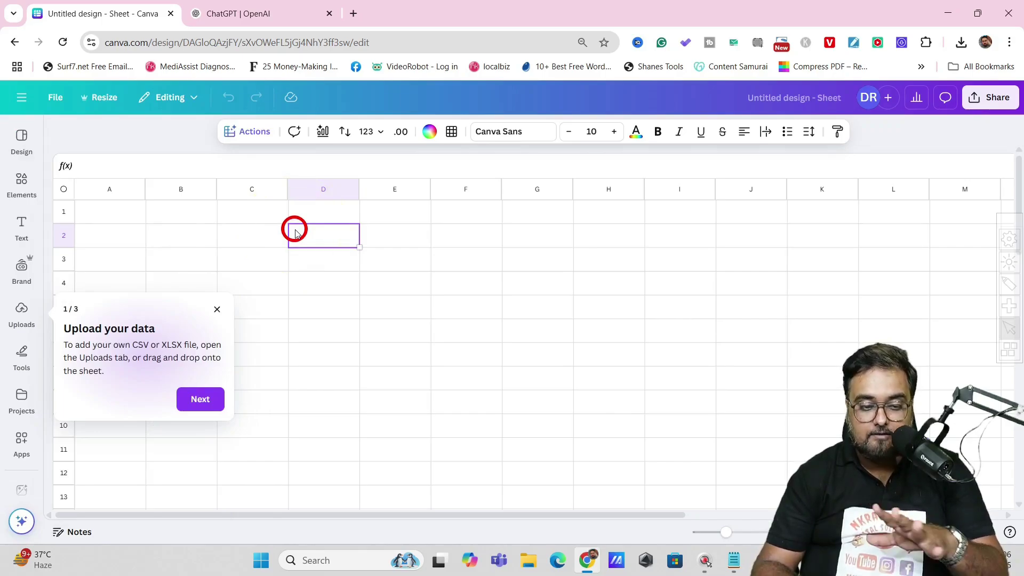
drag(120, 230, 432, 416)
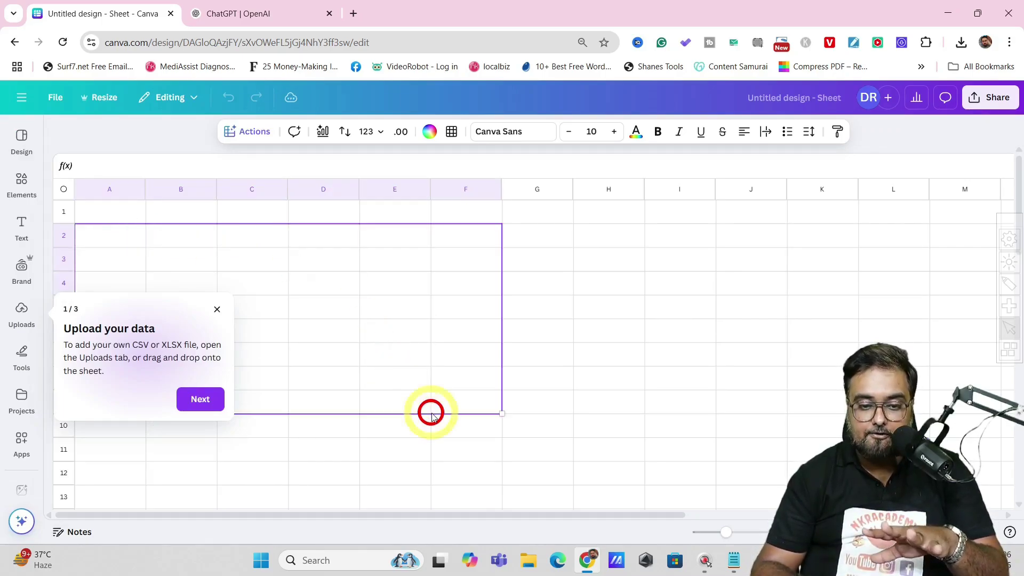
click(21, 141)
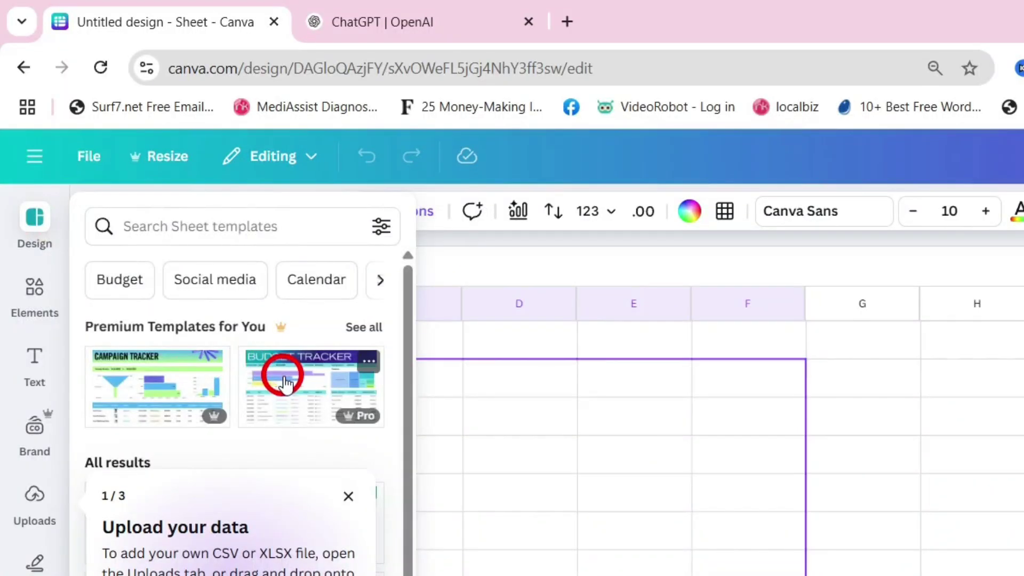
click(285, 380)
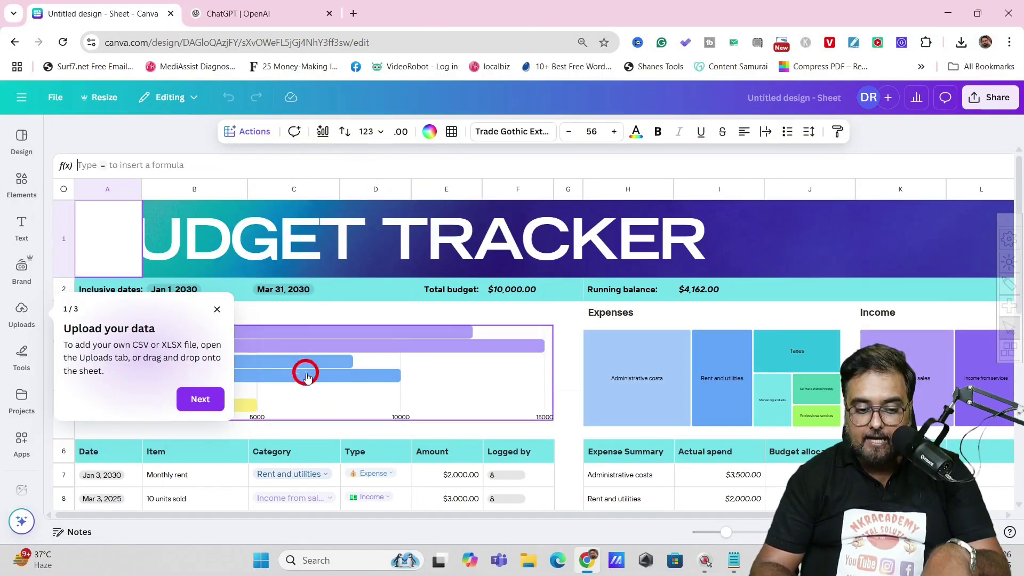
Use Magic Formulas in cell E23 with the description "sum of all values in column E" and insert the generated formula
drag(1018, 196, 1021, 245)
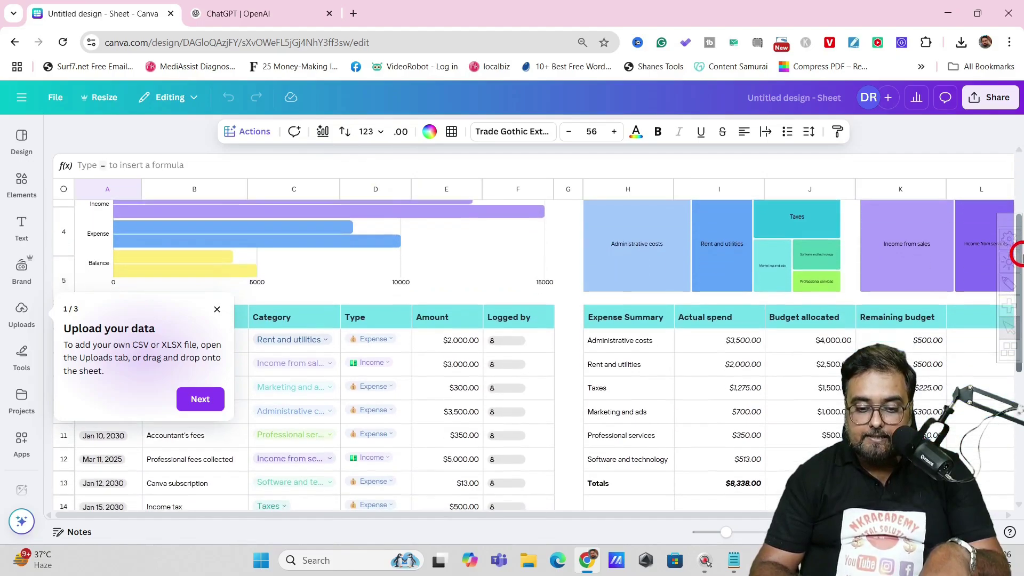
drag(458, 339, 460, 389)
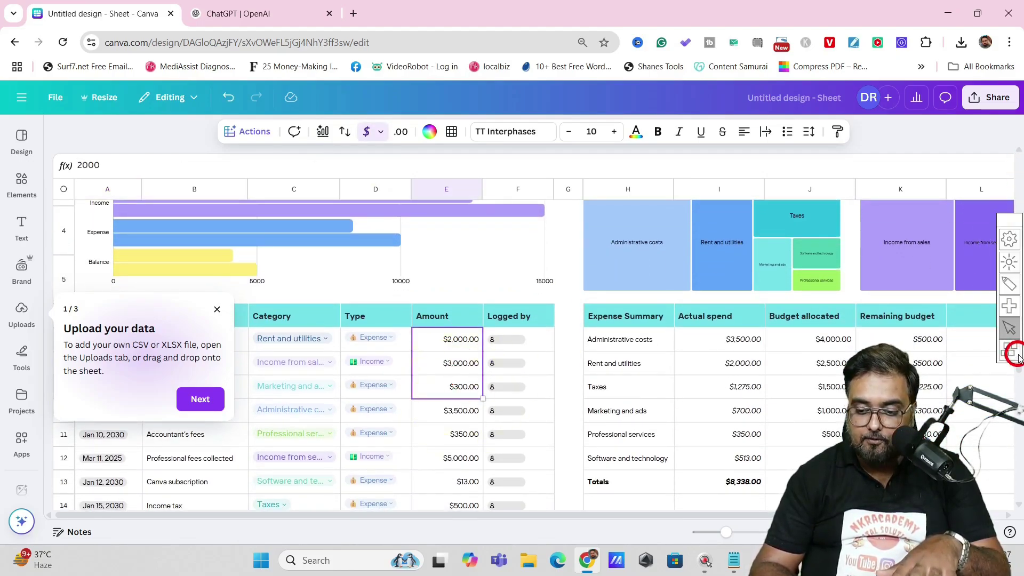
drag(1018, 376, 1016, 451)
click(453, 433)
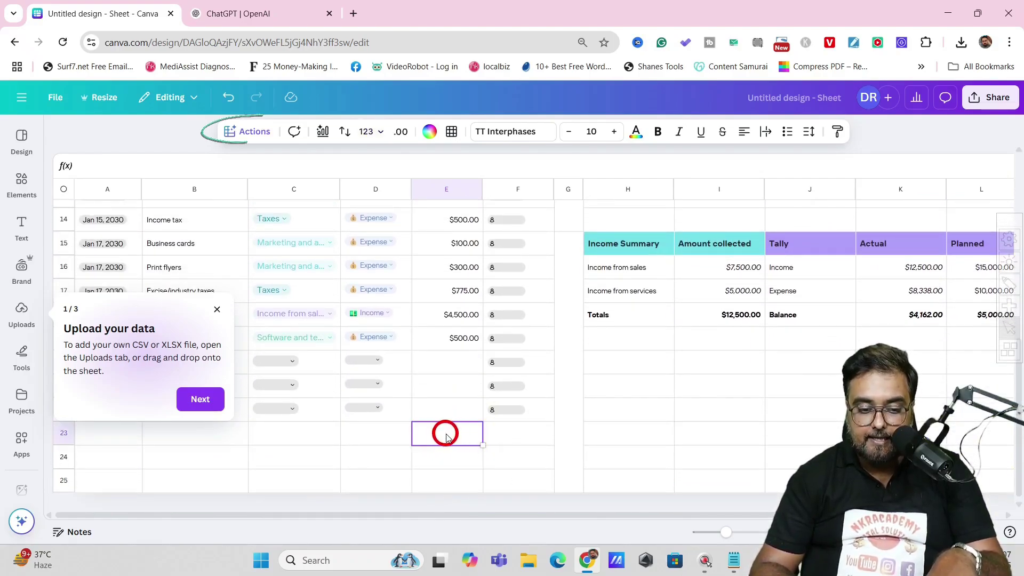
click(253, 132)
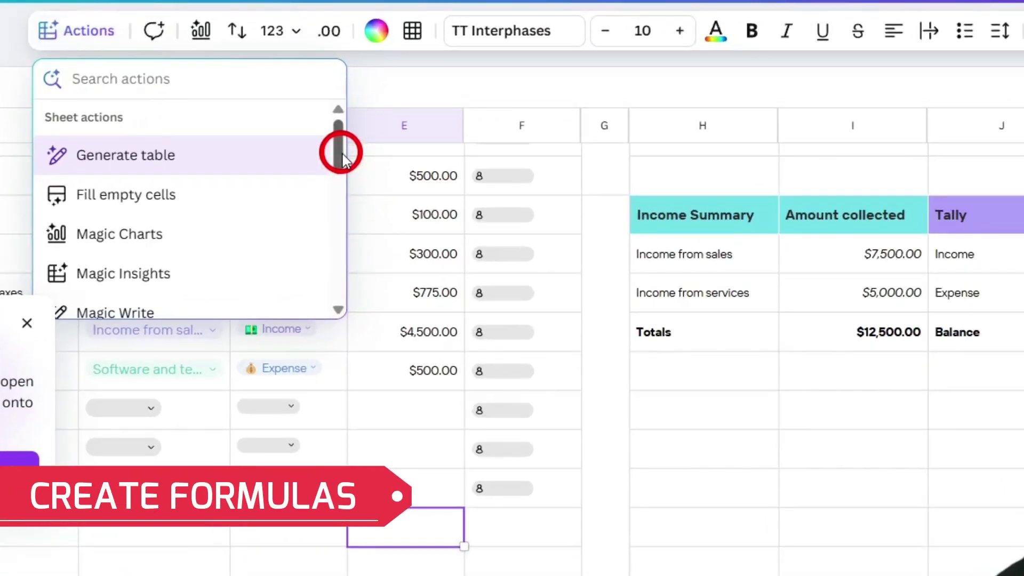
drag(342, 157, 137, 263)
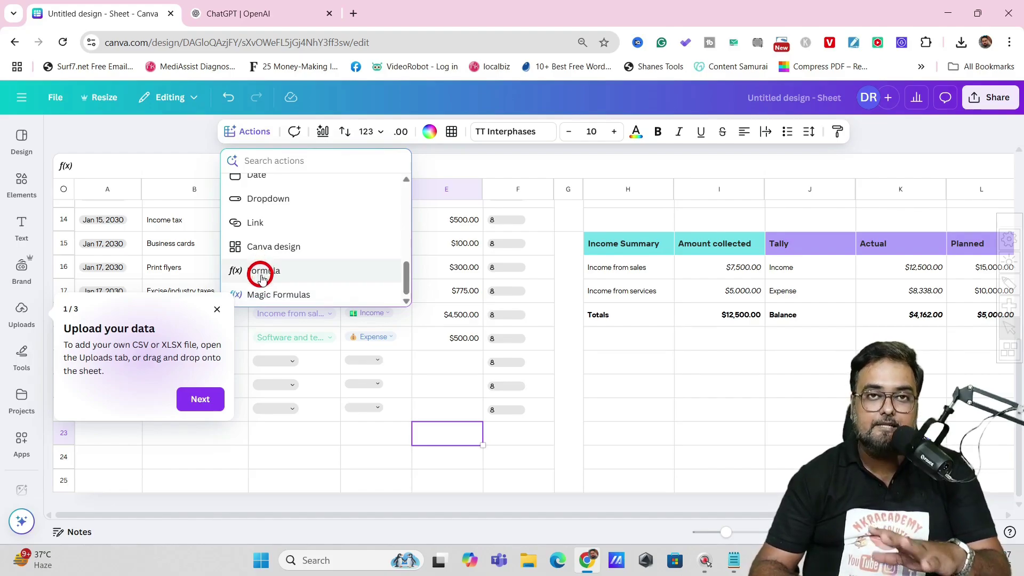
click(262, 291)
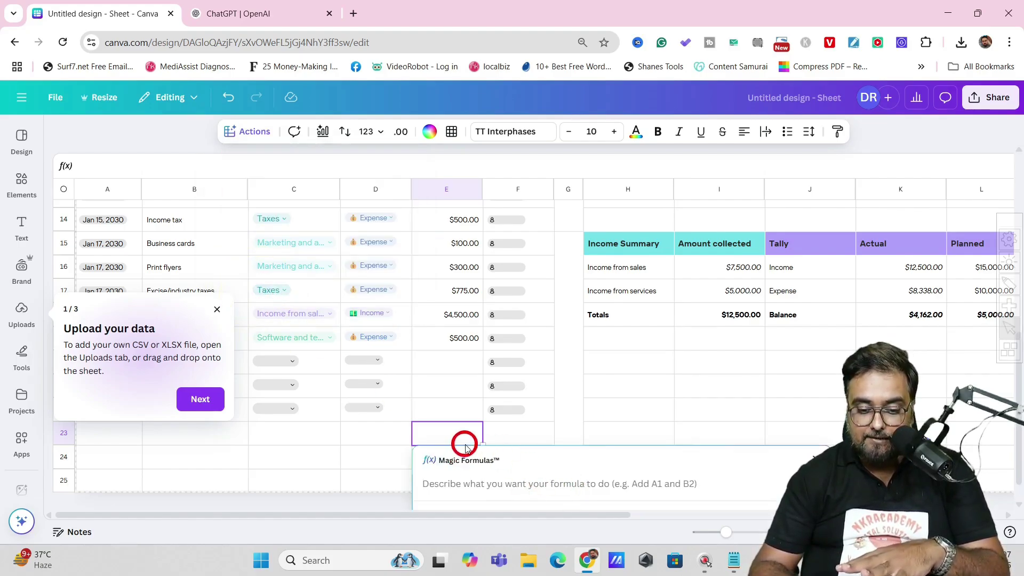
text(sum of all values in column E)
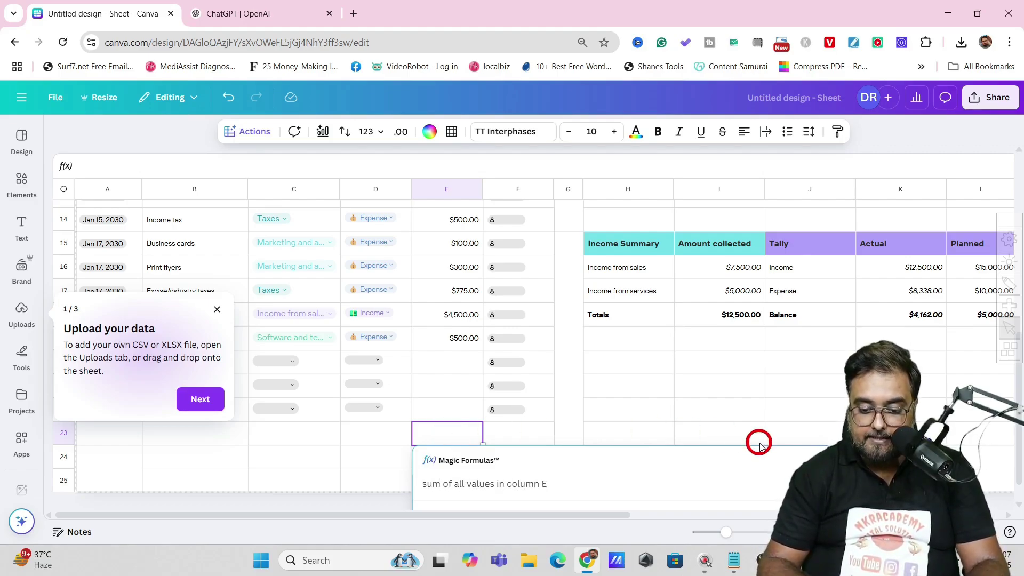
key(Return)
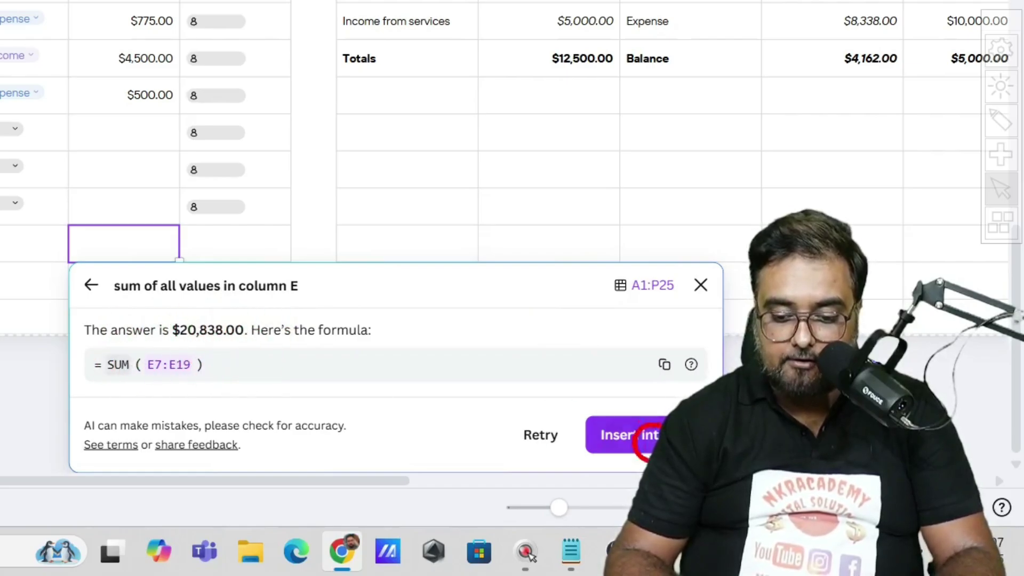
click(629, 437)
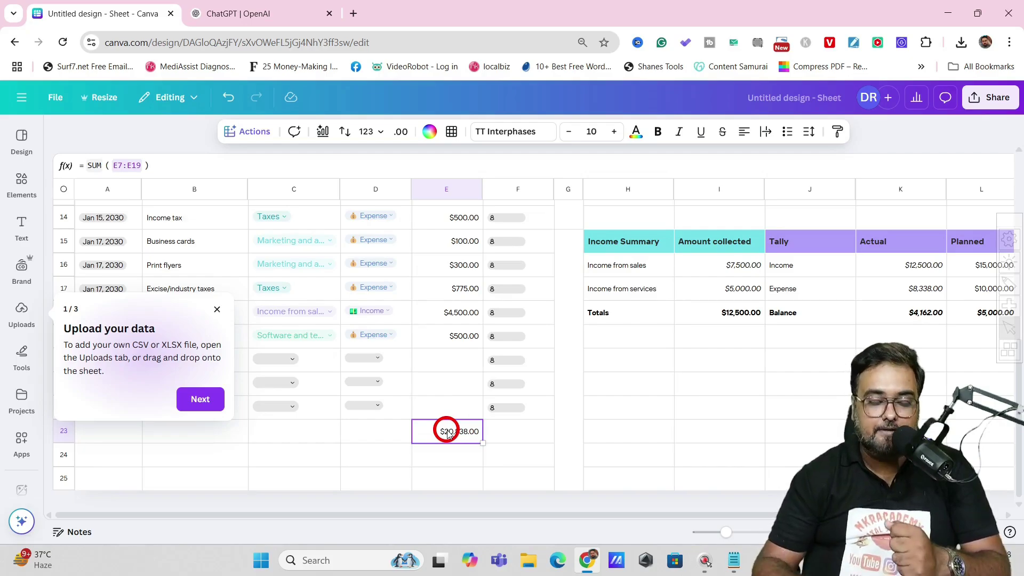
Try generating Magic Charts from cell E23 and dismiss the tip about uploading data
click(249, 138)
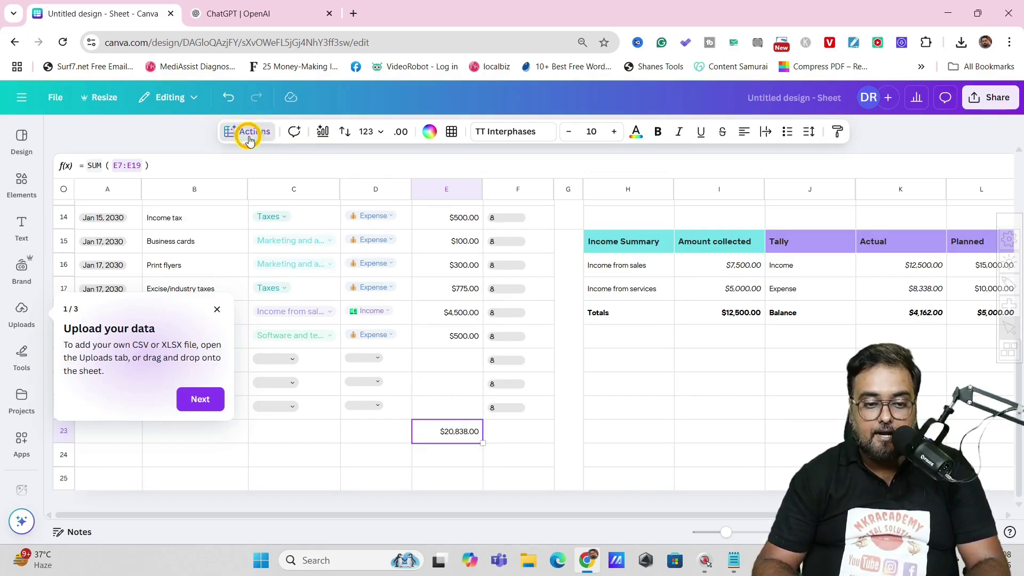
click(249, 138)
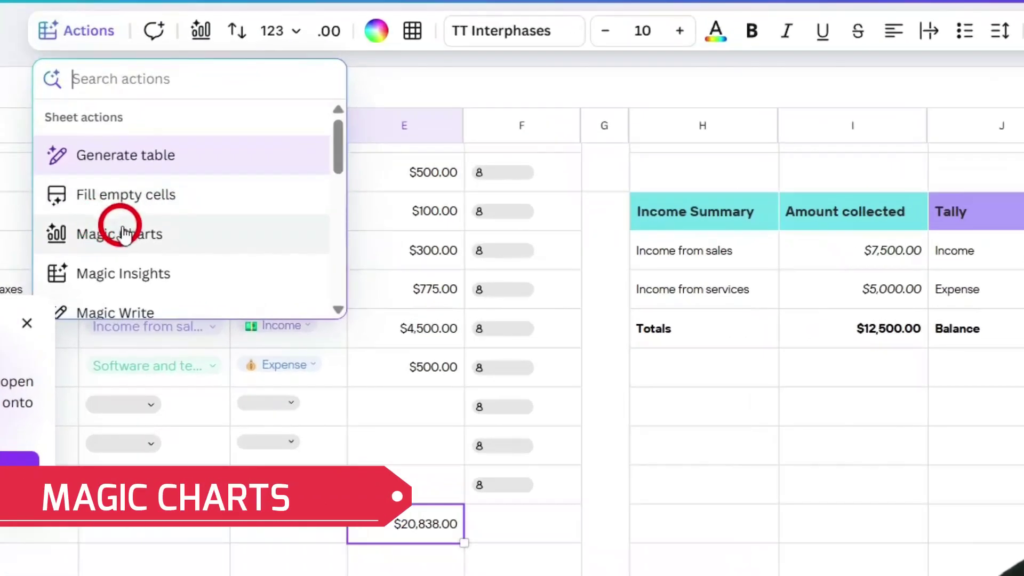
click(106, 236)
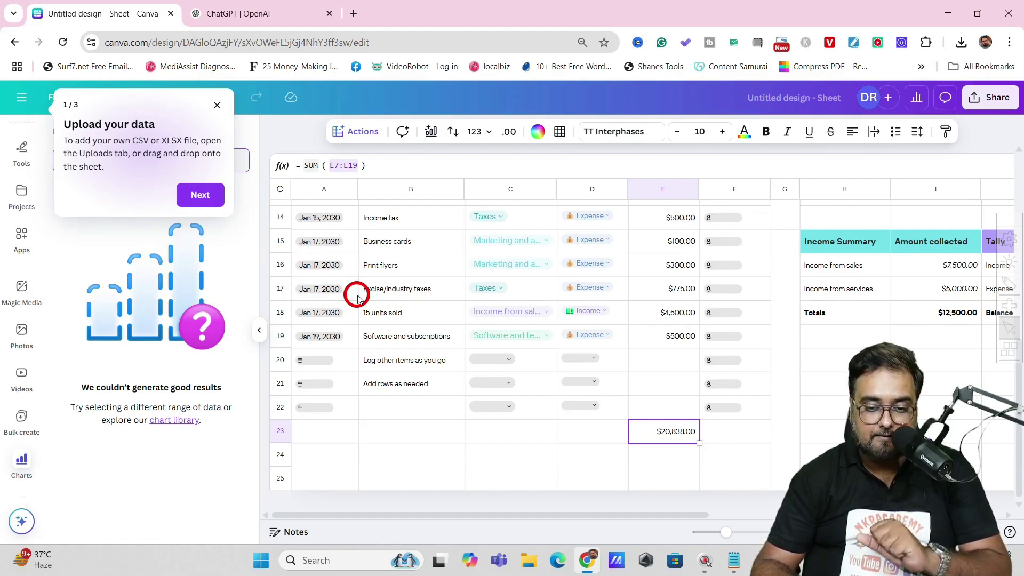
click(355, 131)
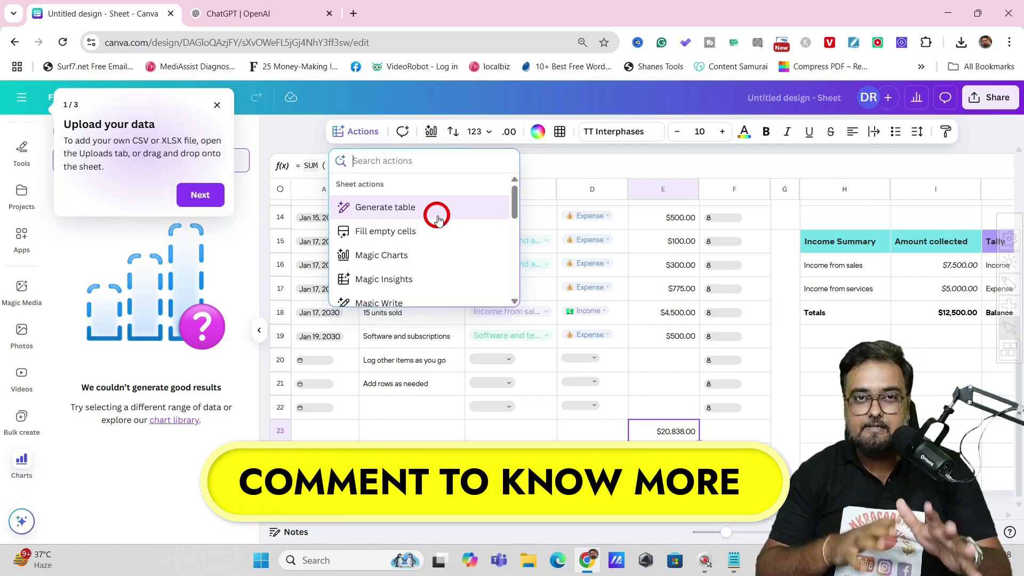
click(217, 104)
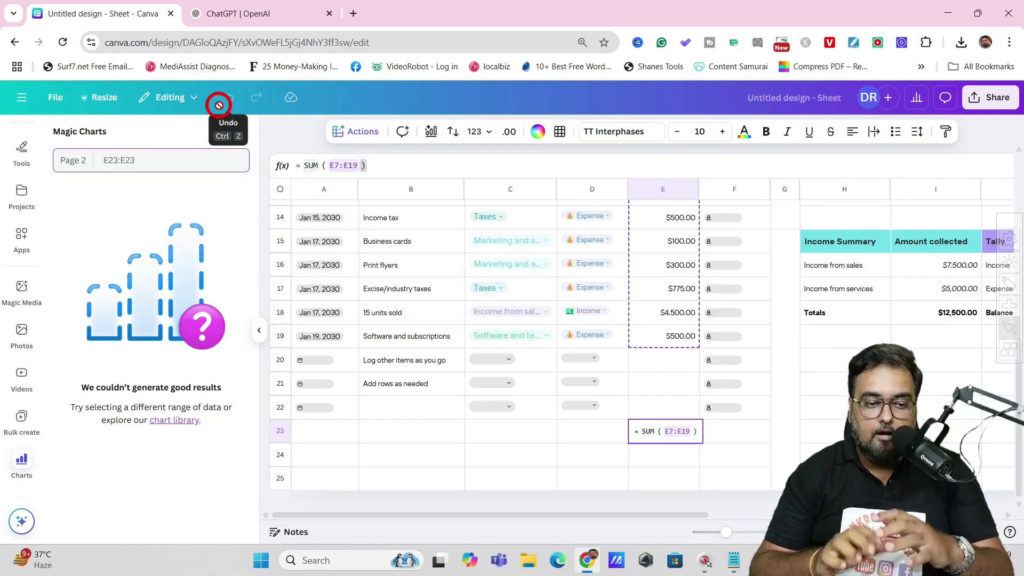
Return to the home page and open the Buddha Purnima template collection
click(11, 42)
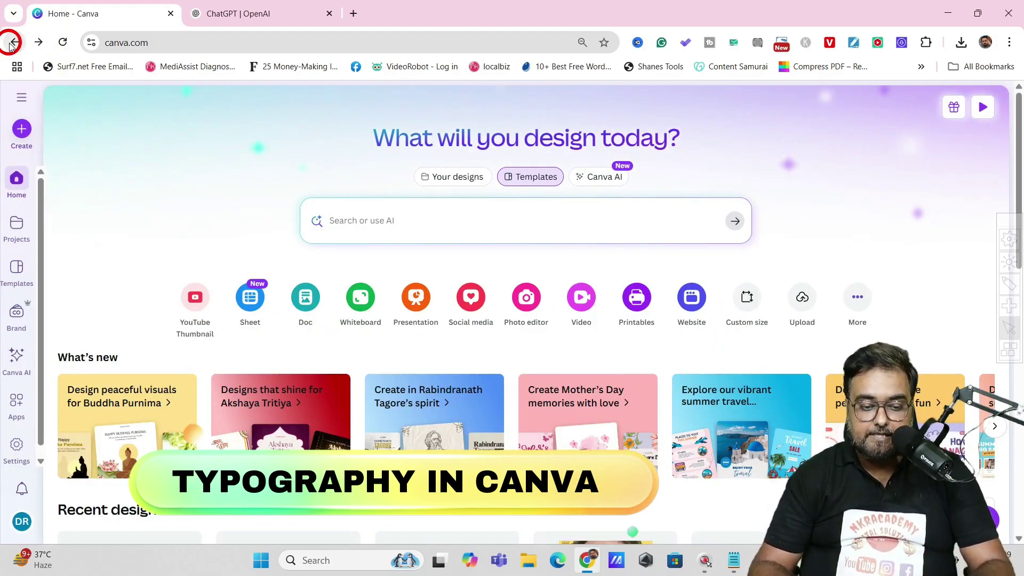
click(197, 303)
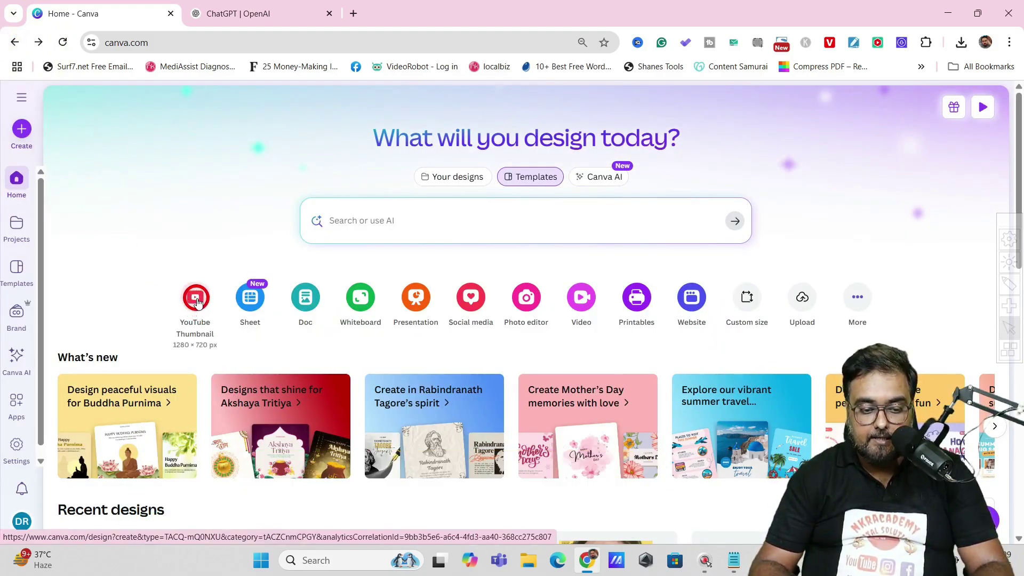
click(141, 416)
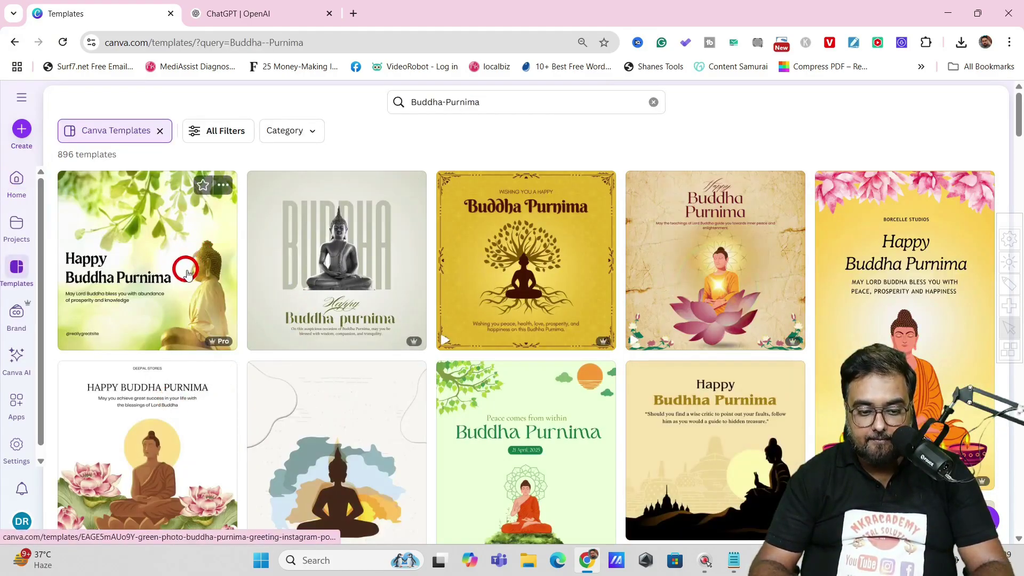
Open the Green Photo Buddha Purnima Greeting Instagram Post template for customization and select its "Buddha Purnima" text
click(206, 264)
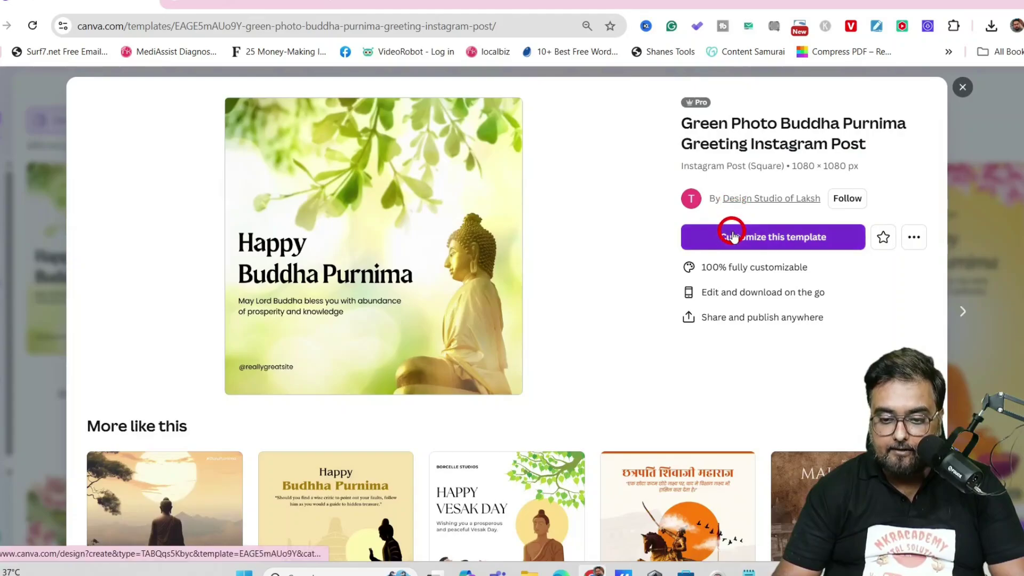
click(733, 236)
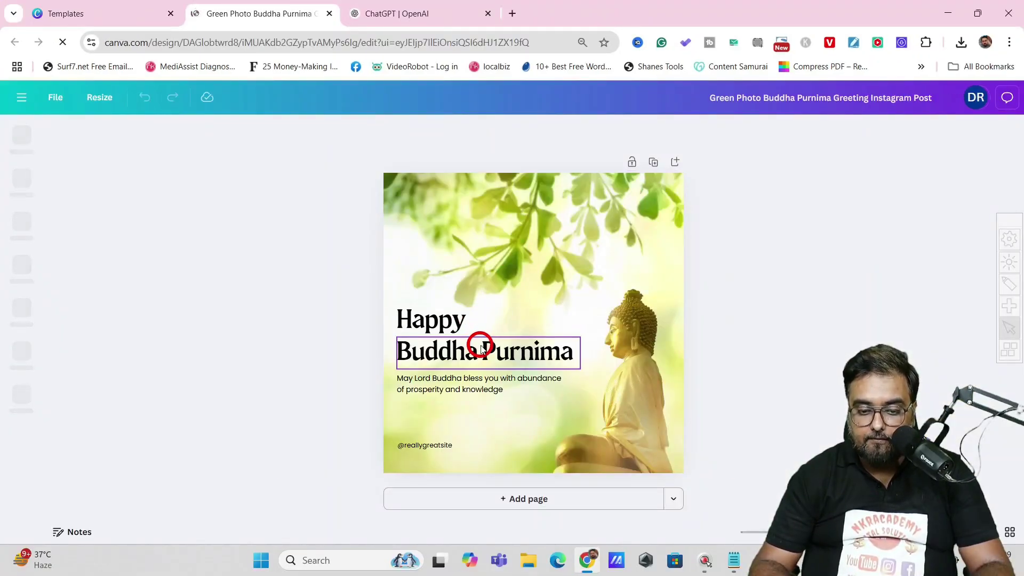
click(483, 348)
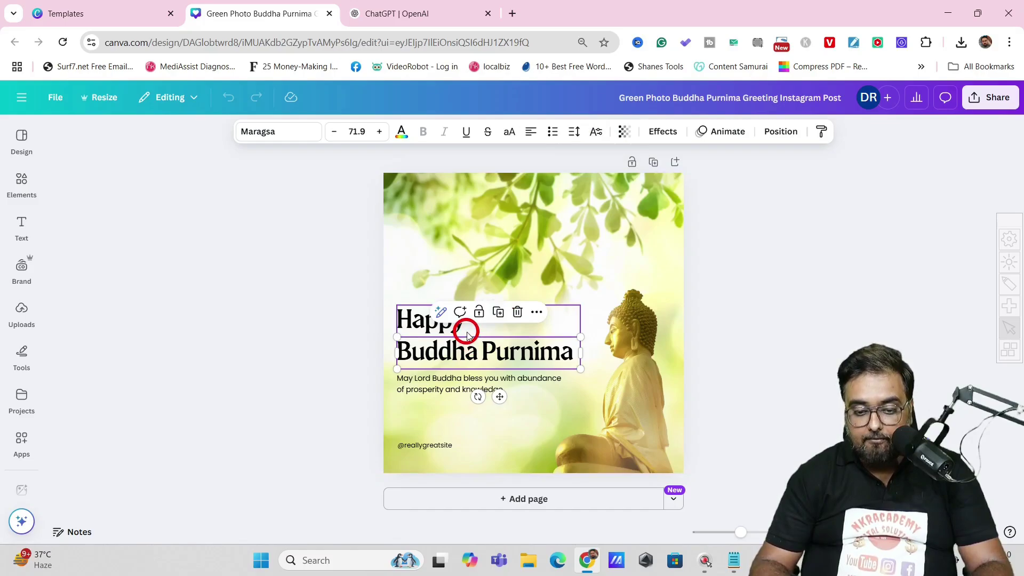
Replace the "Happy" heading with "E=MC2", setting the 2 as superscript through advanced formatting
double_click(473, 321)
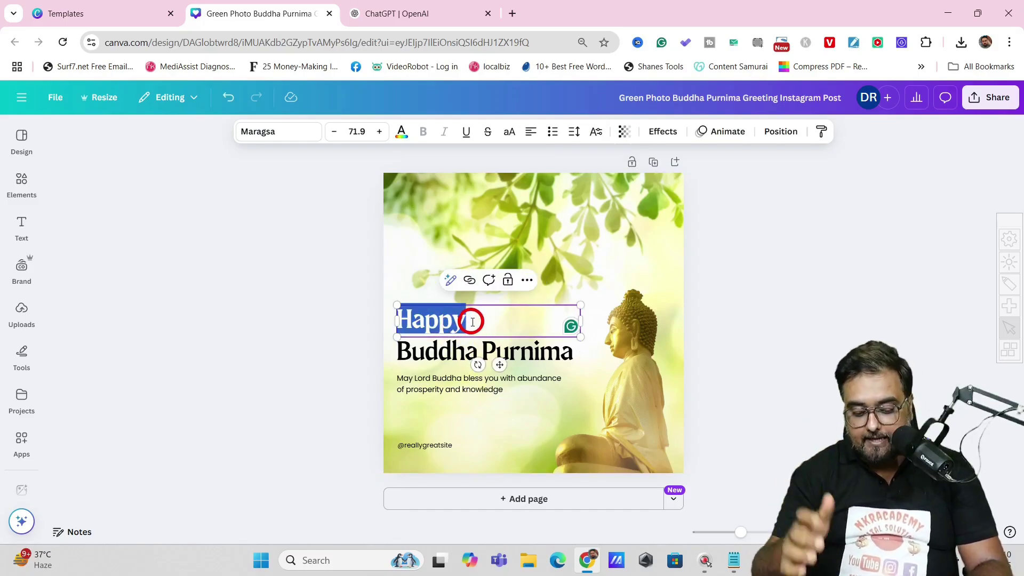
text(E=MC)
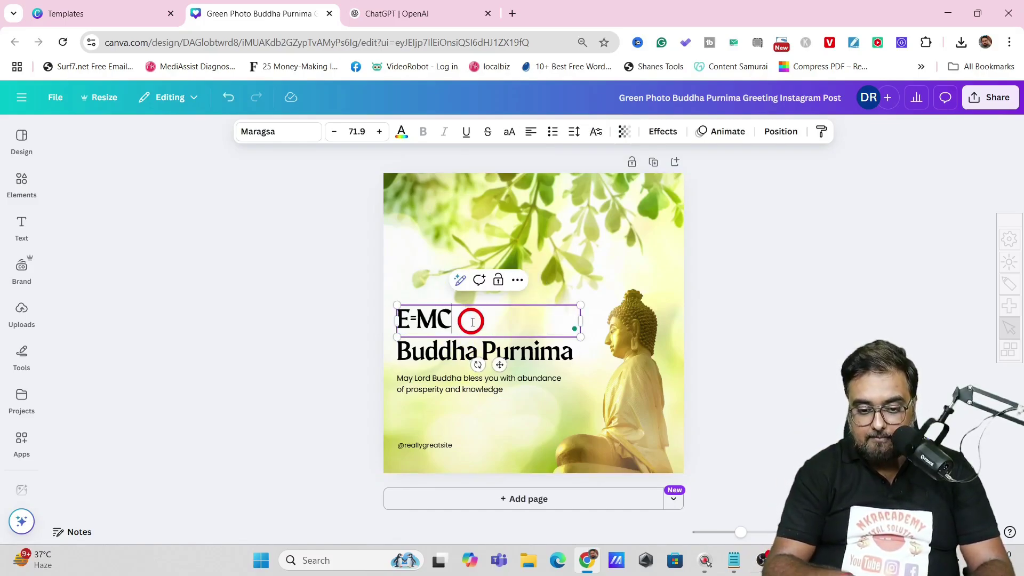
text(2)
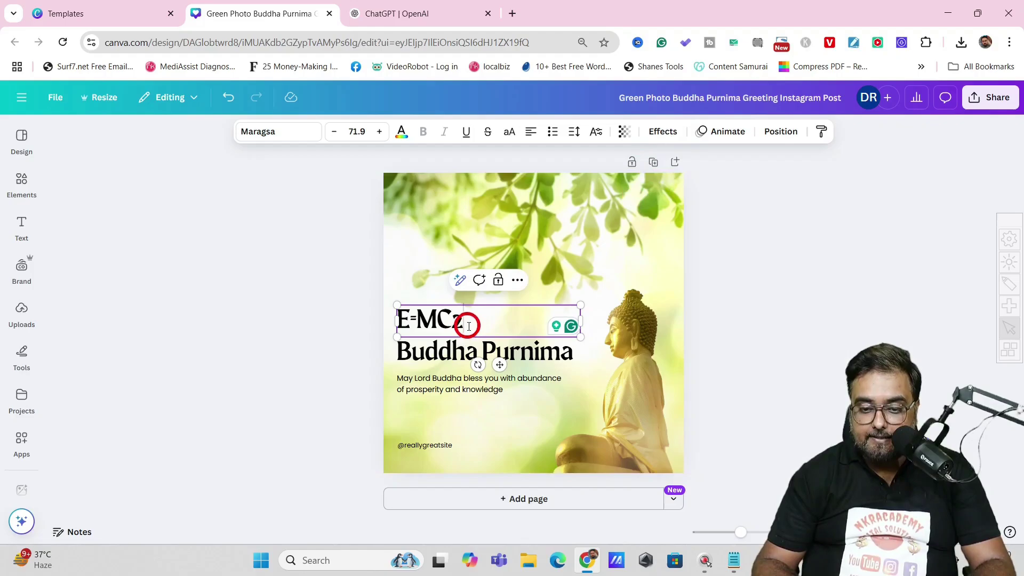
click(594, 132)
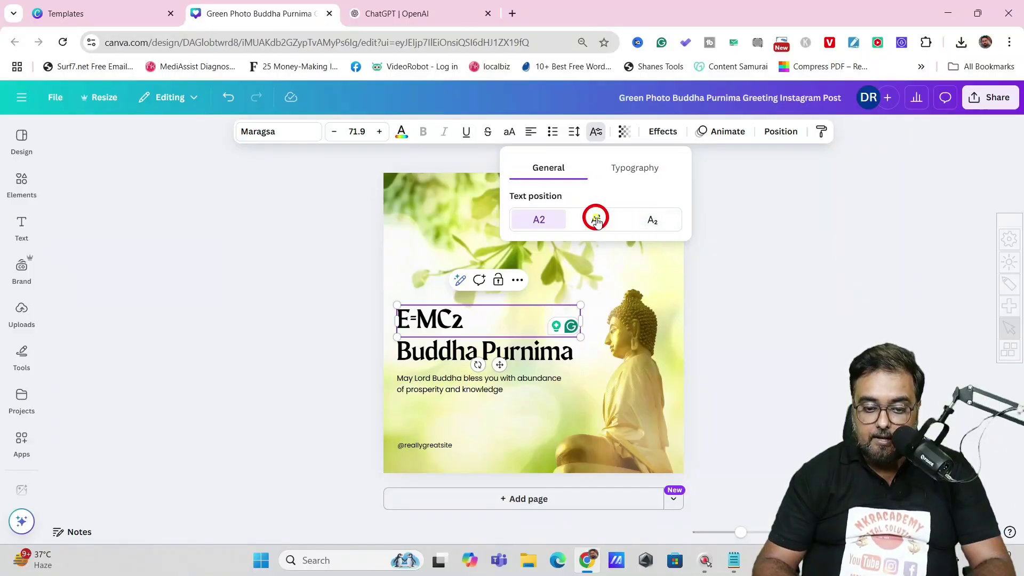
click(596, 220)
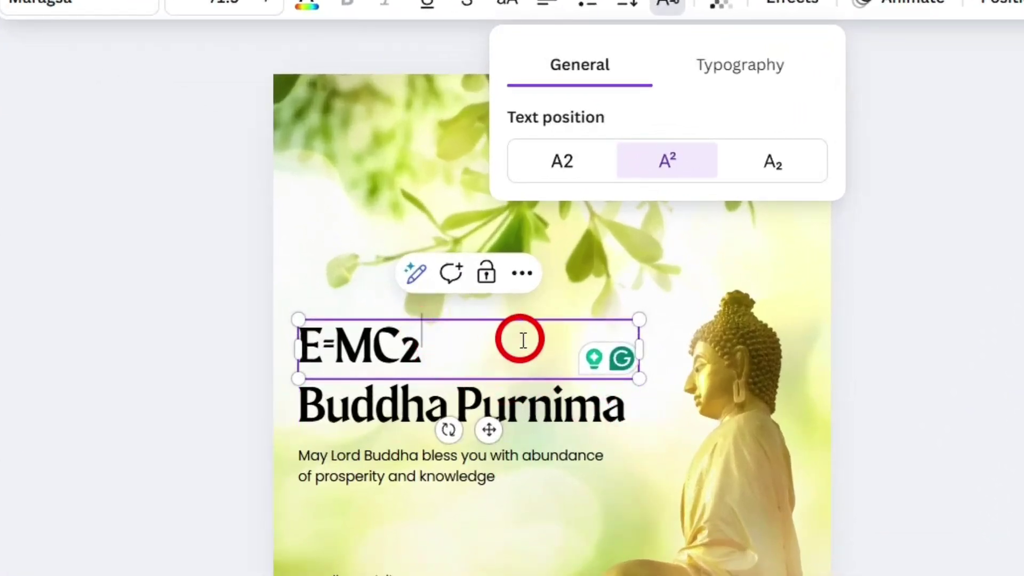
text(2)
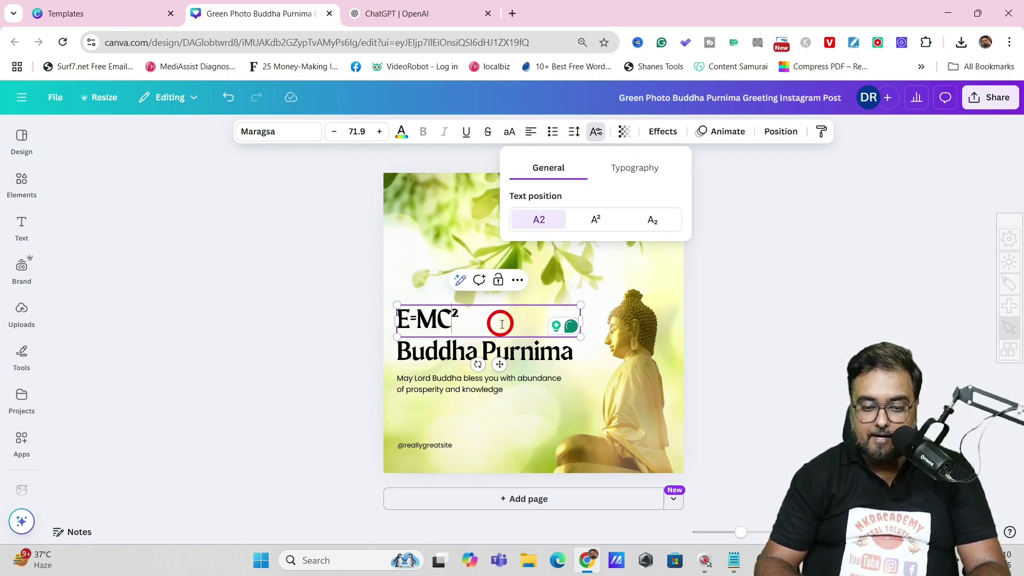
Append "ka" as subscript after the E=MC² formula and turn on Kerning in the text's typography settings
click(469, 323)
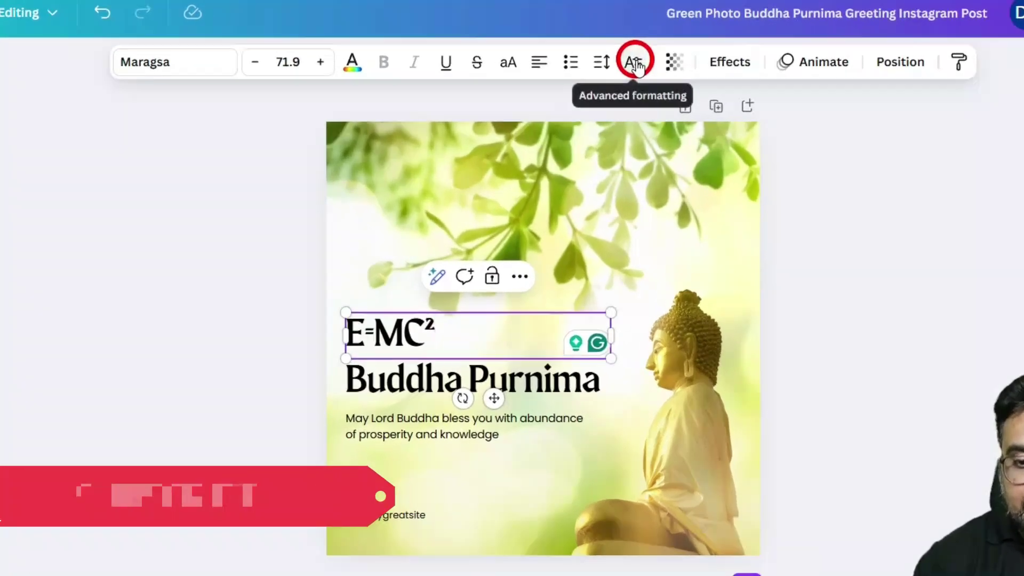
click(596, 131)
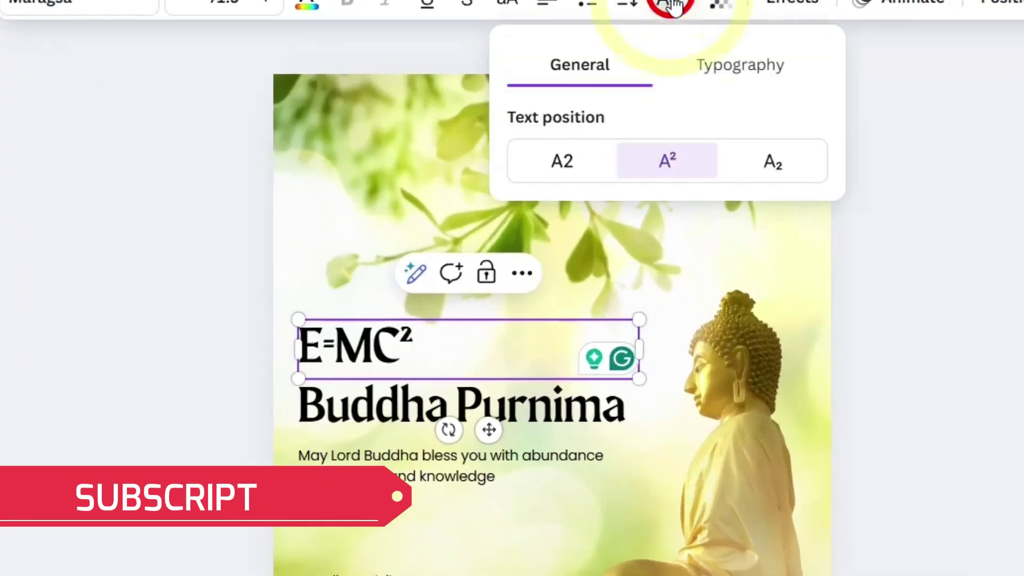
click(764, 166)
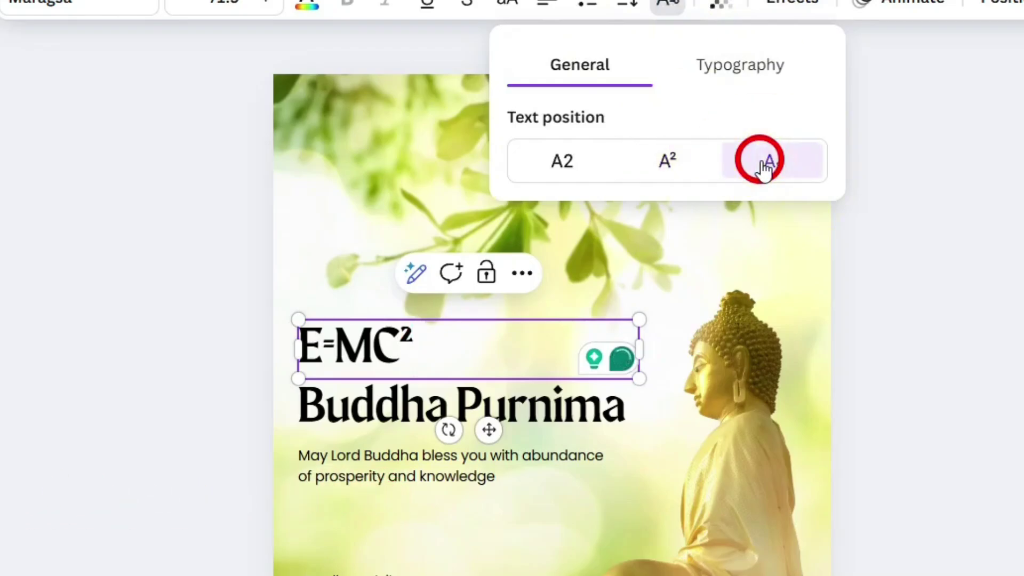
text(k)
text(a)
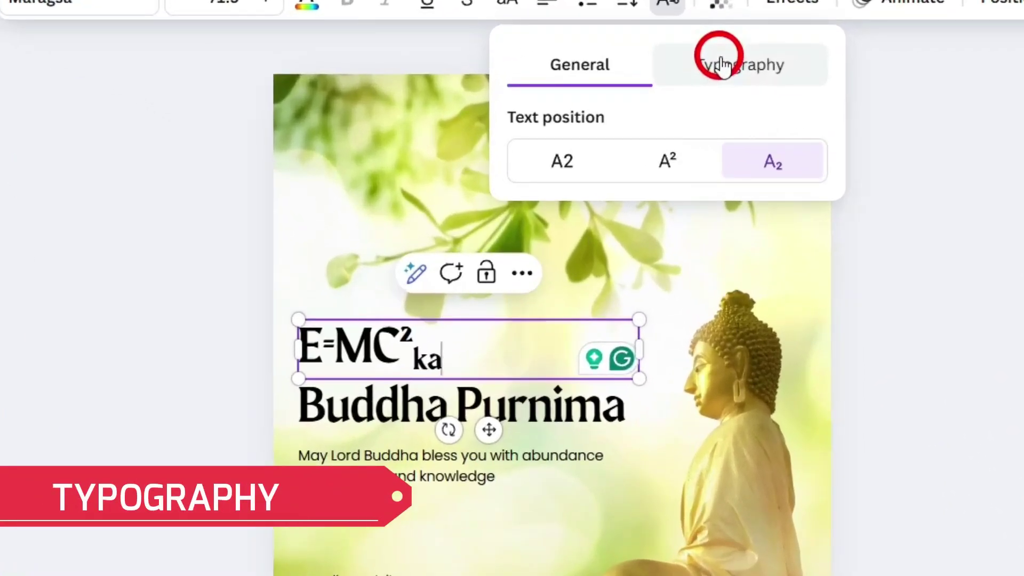
click(722, 66)
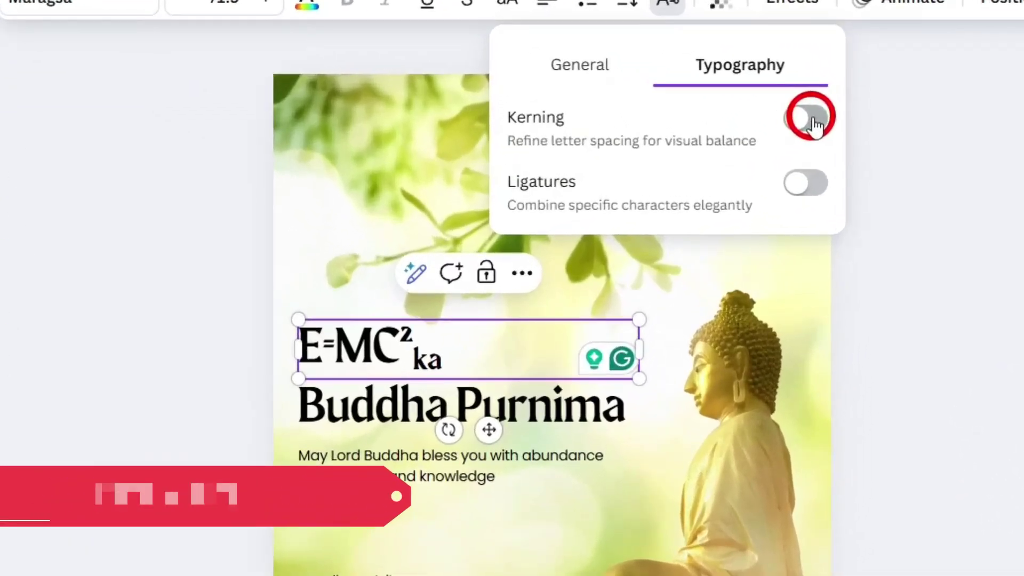
click(670, 197)
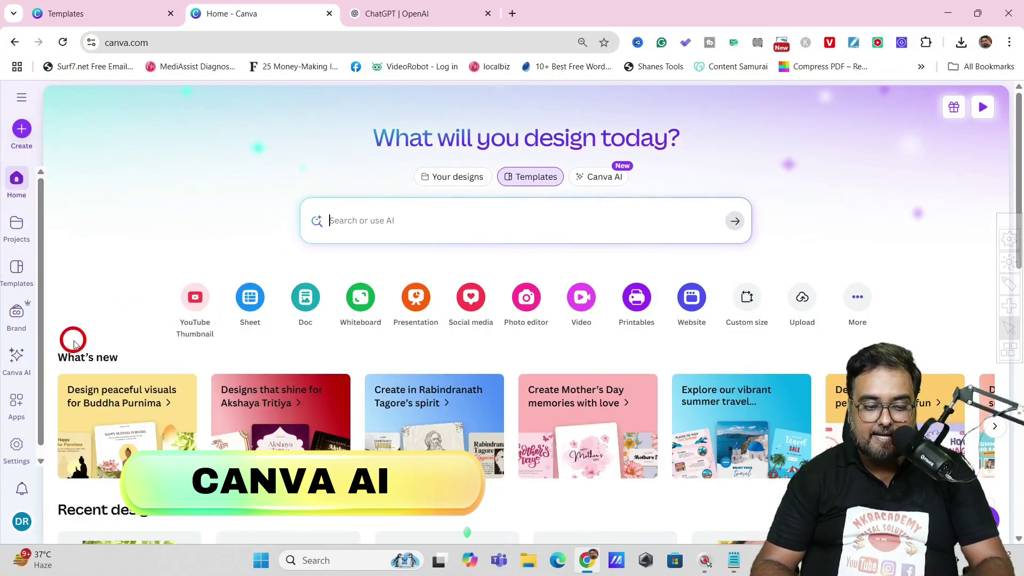
Open Canva AI from the home page and choose the Design for me mode
click(17, 359)
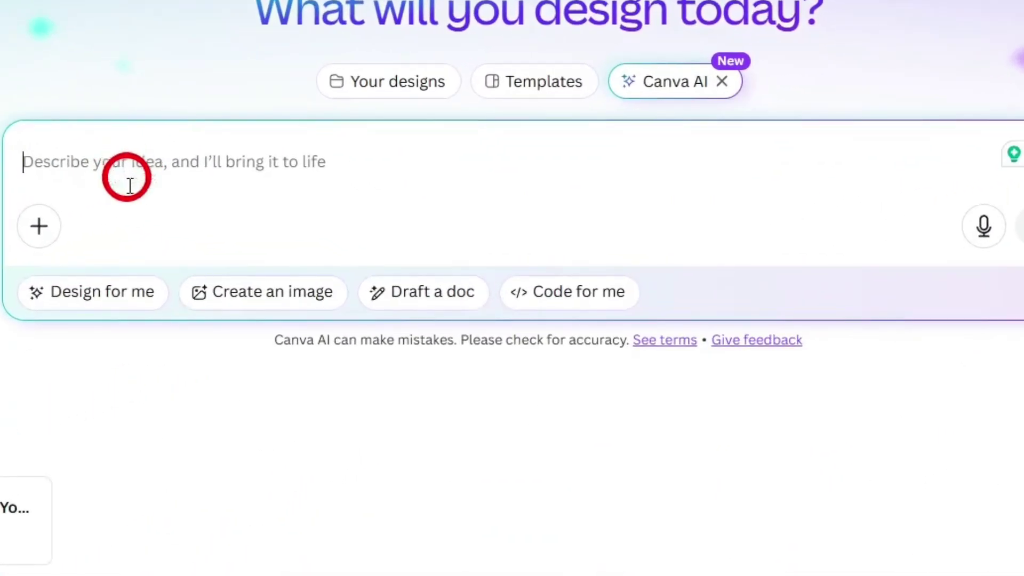
click(62, 297)
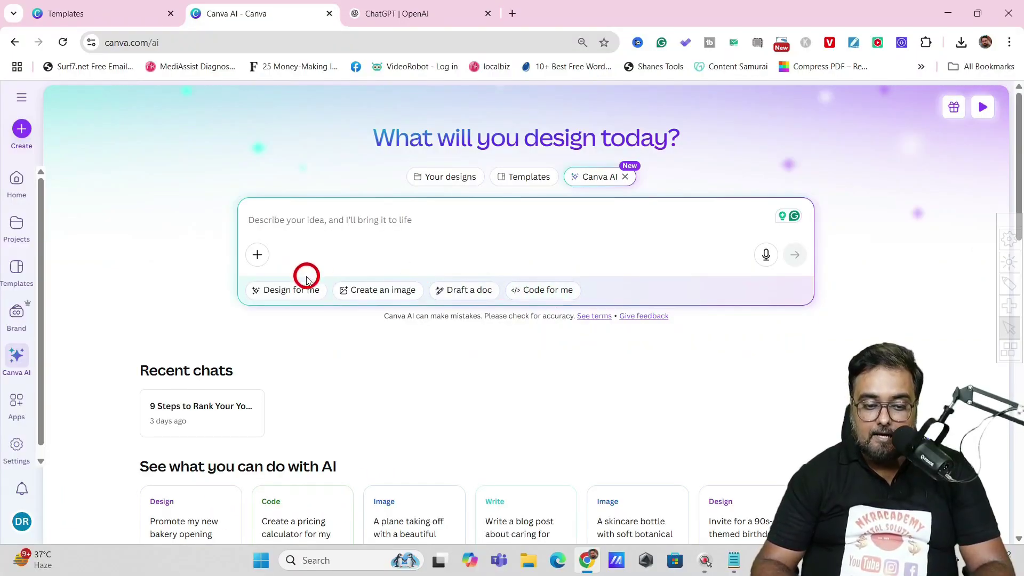
click(287, 291)
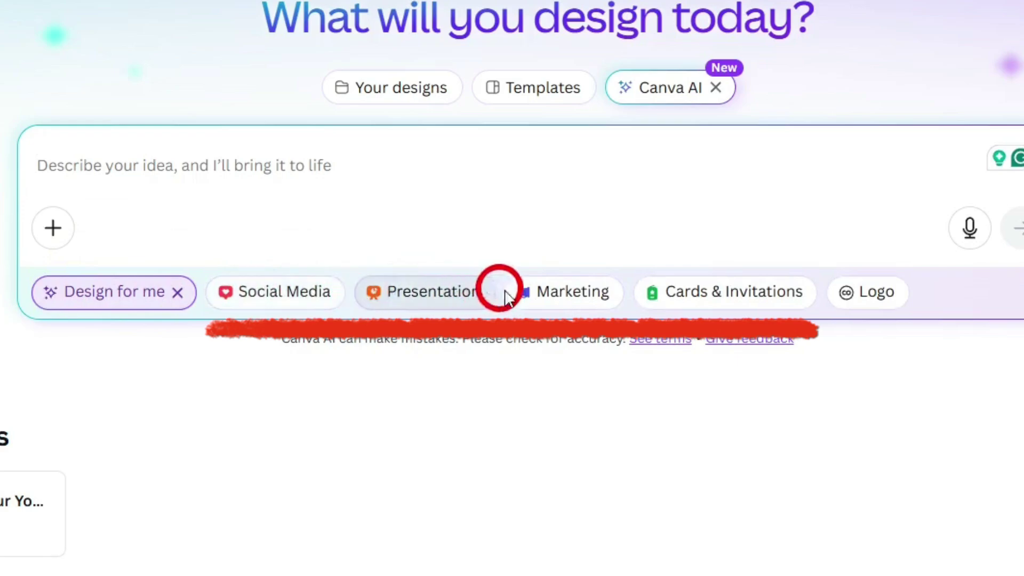
Enter the prompt "a warm welcome post for new members joining my facebook group" with category Social Media and format Facebook Post
click(190, 176)
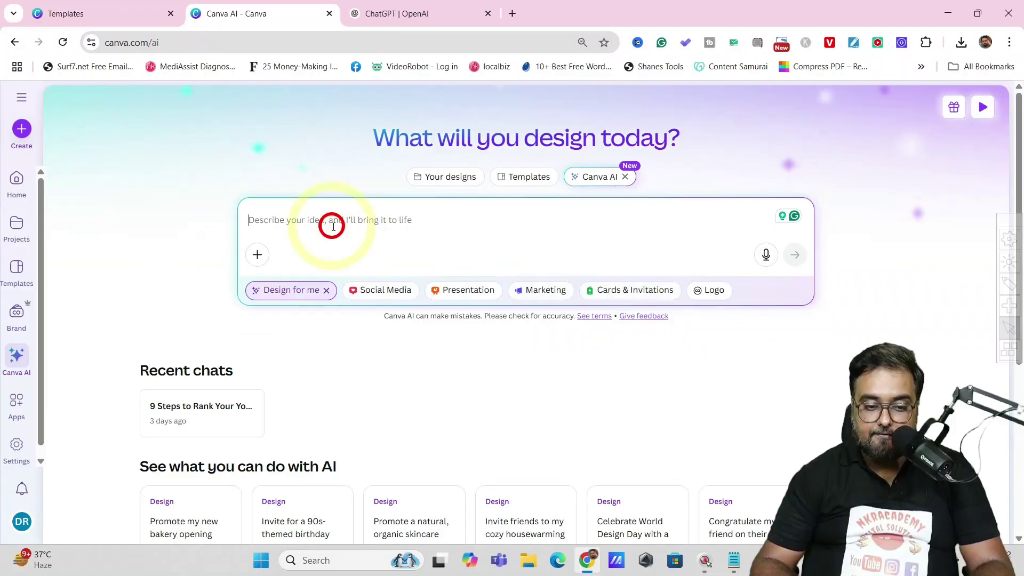
text(a warm welcome post for new members joining my facebook group)
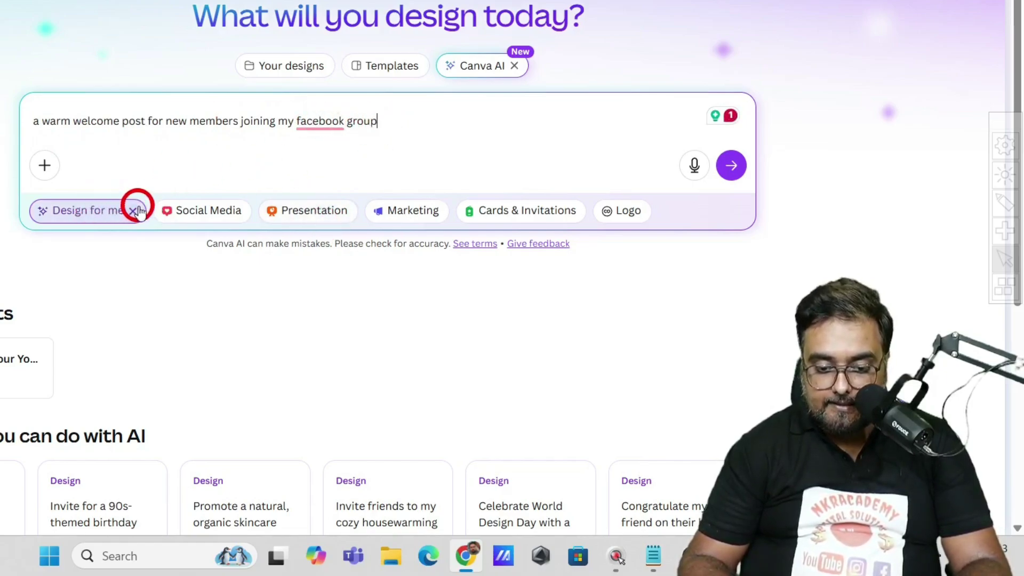
click(224, 214)
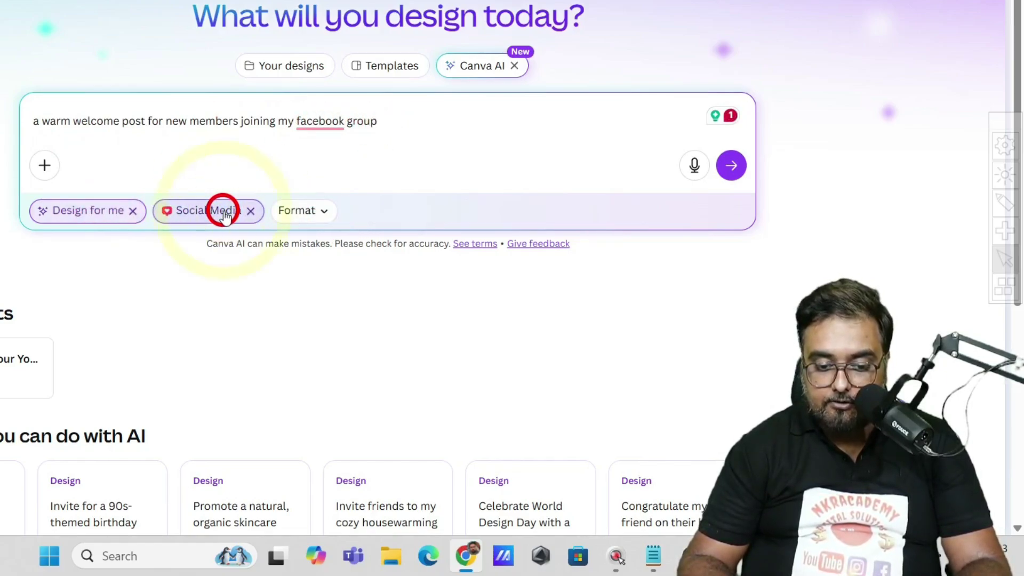
click(332, 212)
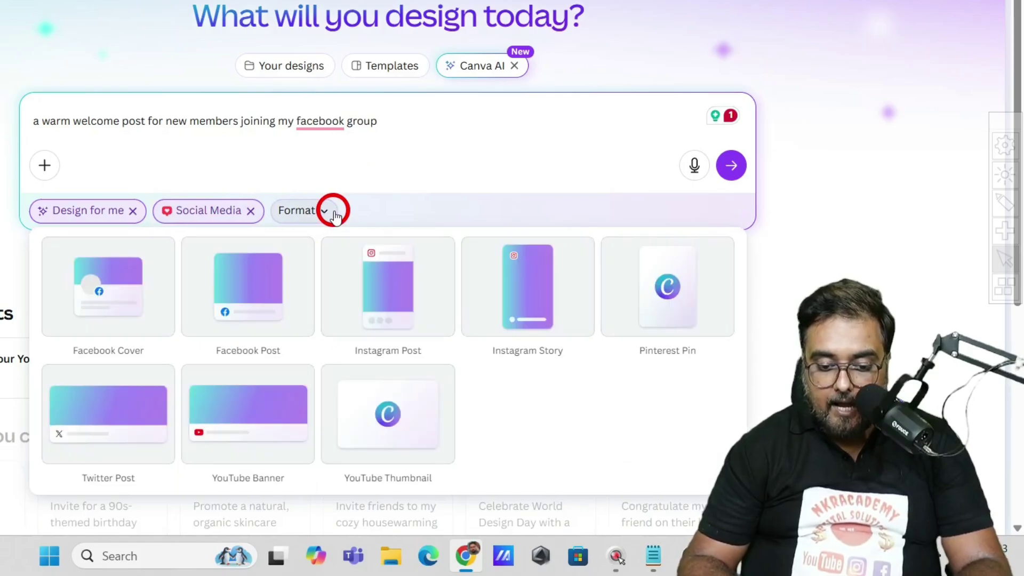
click(260, 307)
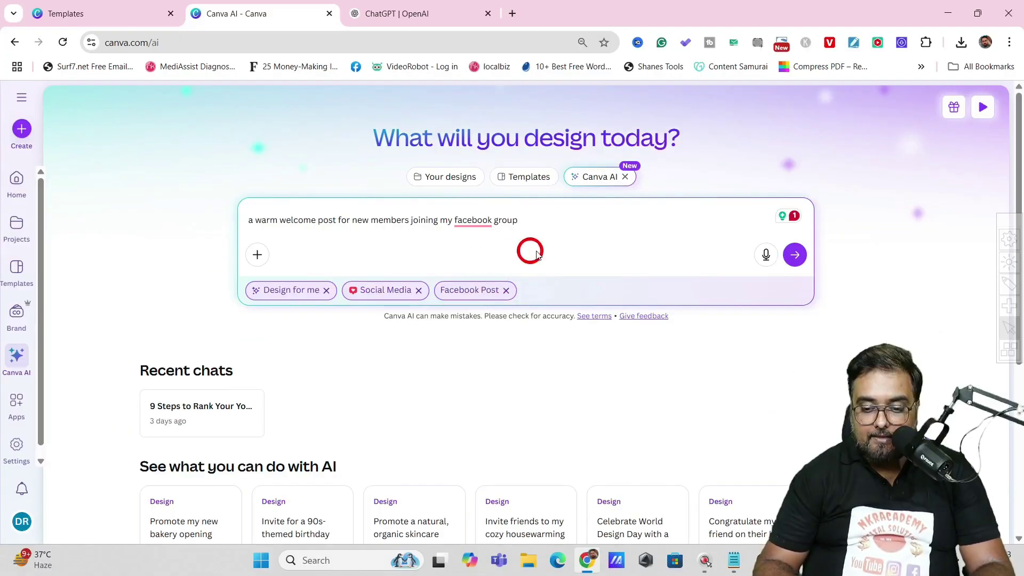
click(795, 257)
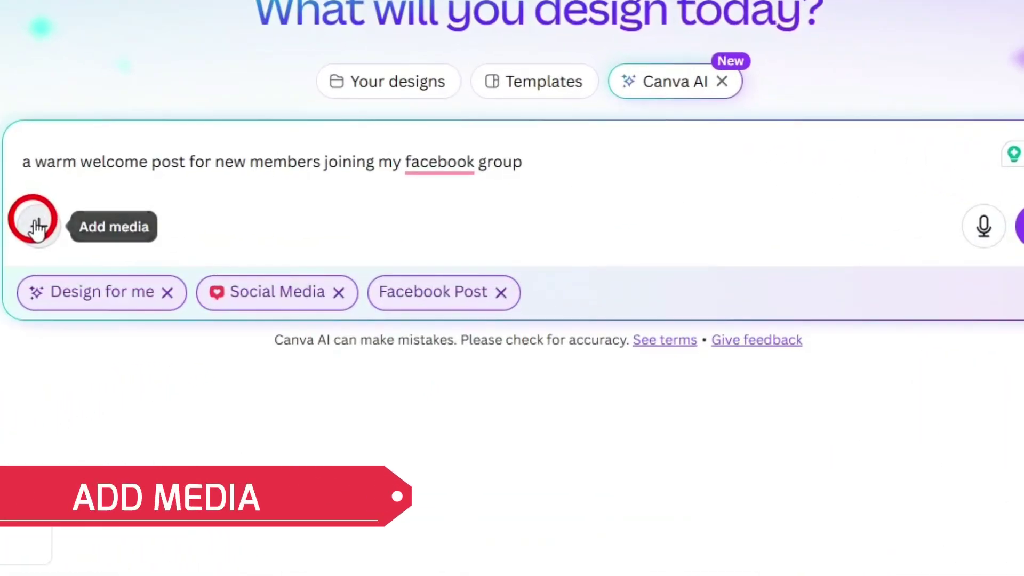
View the uploads offered as prompt media without adding any, and submit the prompt to generate the Facebook post designs
click(257, 255)
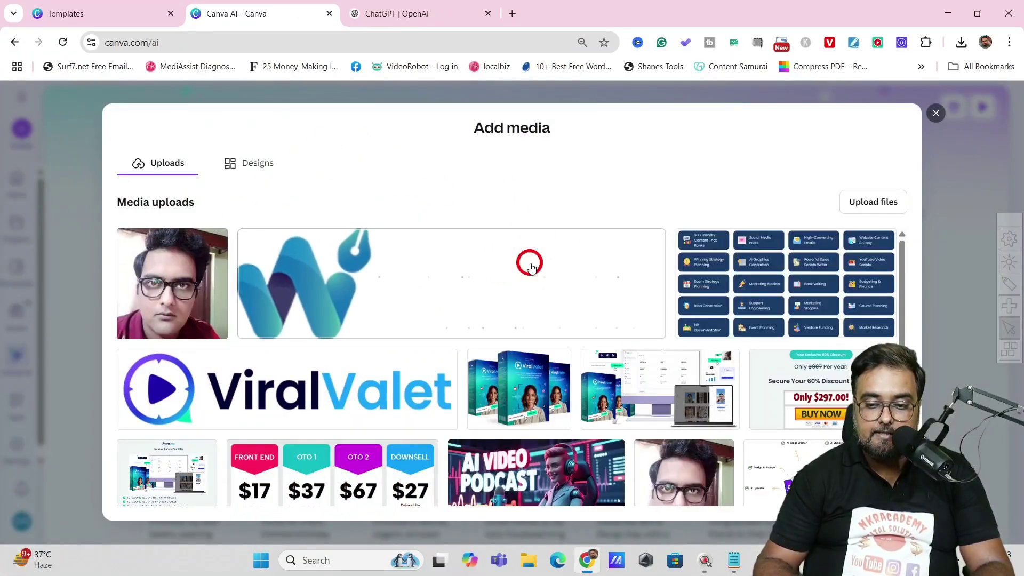
click(936, 115)
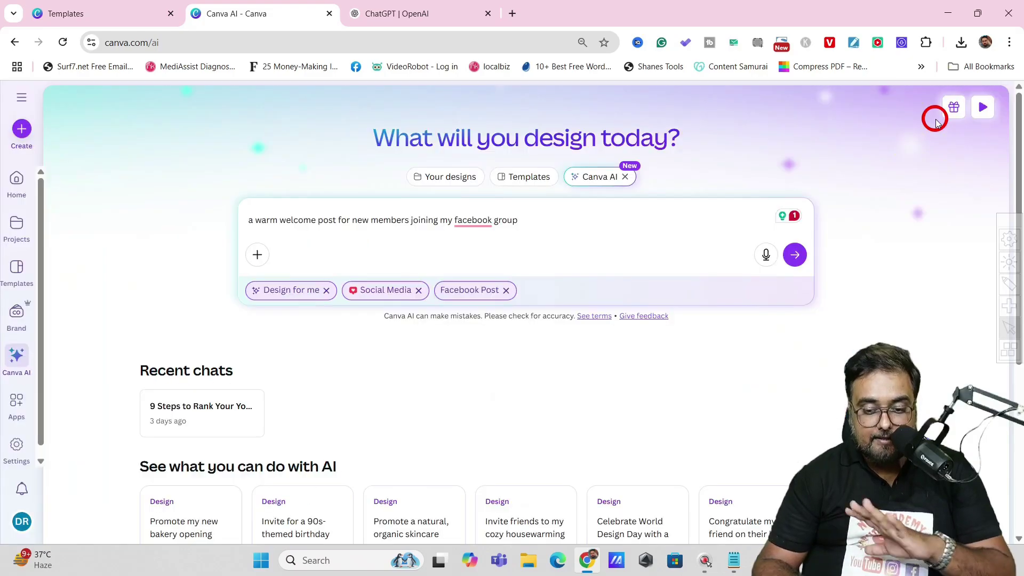
click(796, 255)
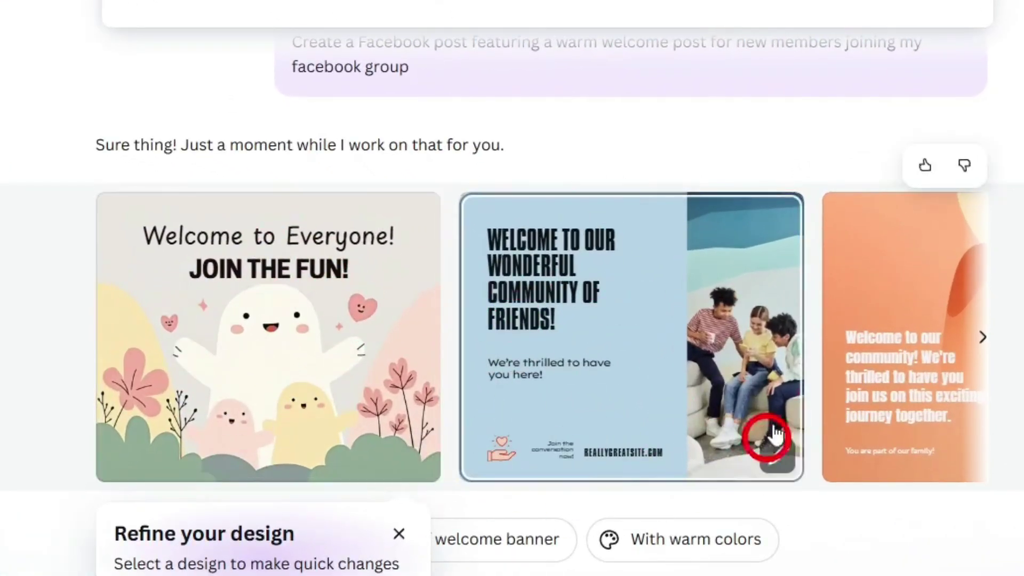
Generate variants of the designs with pictures of a welcome banner and open the one with the balloon-framed banner
click(985, 336)
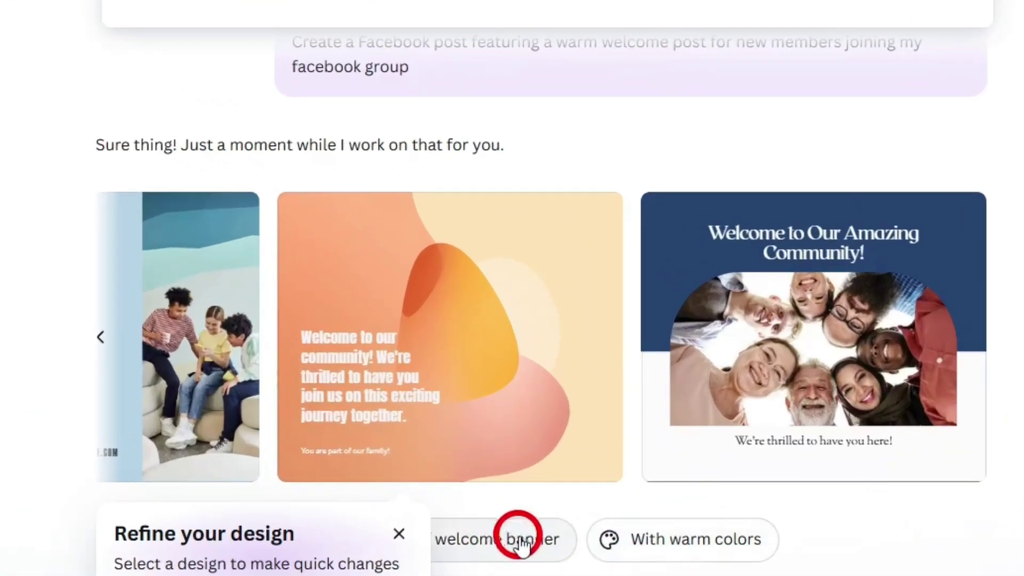
click(399, 534)
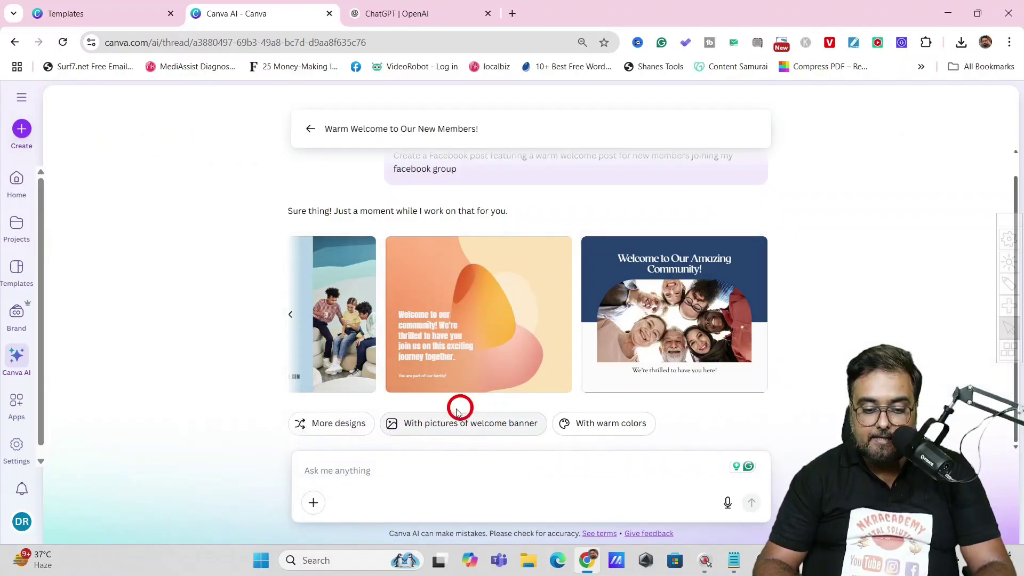
click(450, 425)
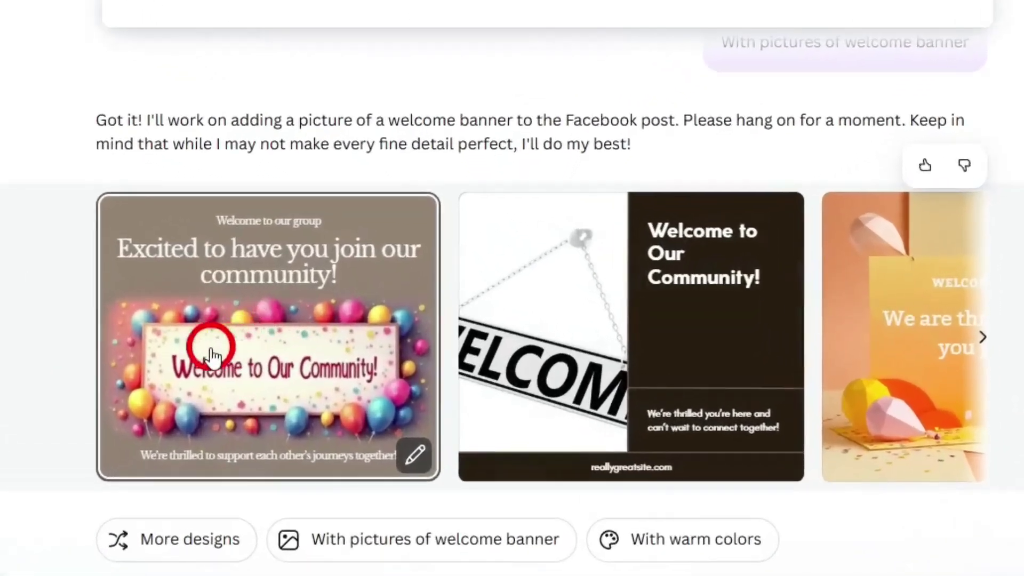
click(203, 358)
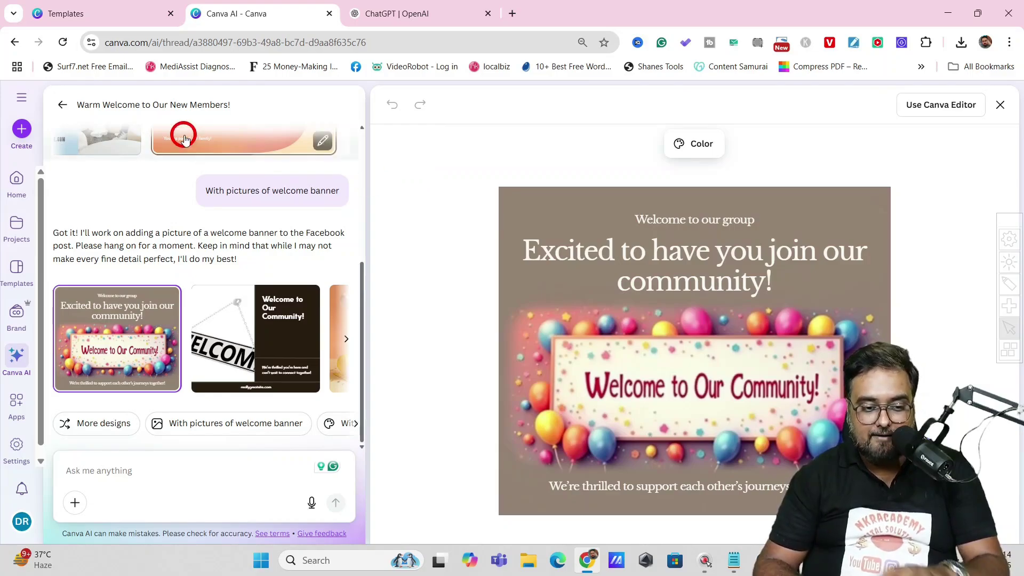
Return to the Canva AI start page, clear the Facebook Post, Social Media and Design for me options, and choose Create an image
click(64, 106)
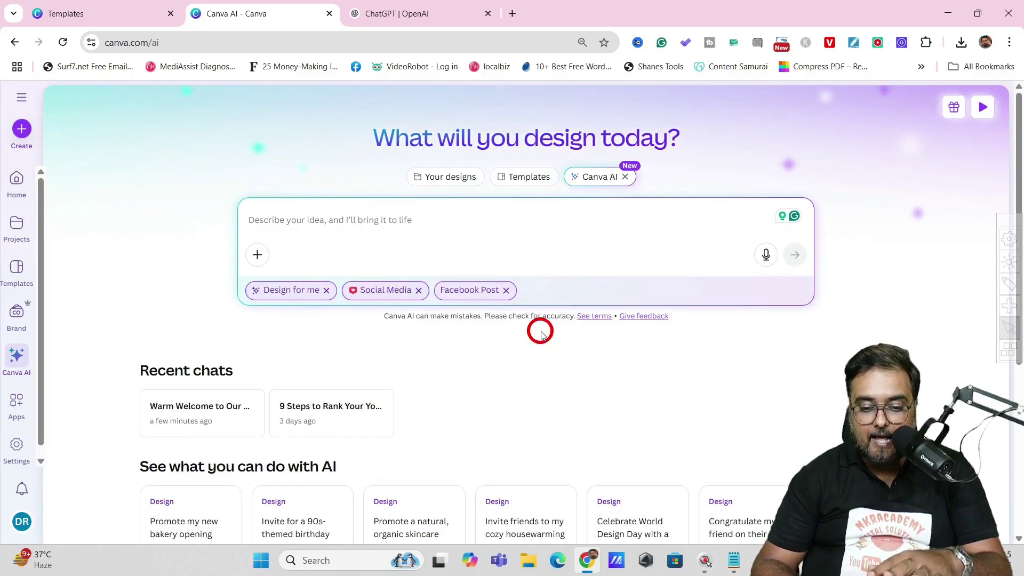
click(506, 290)
click(418, 290)
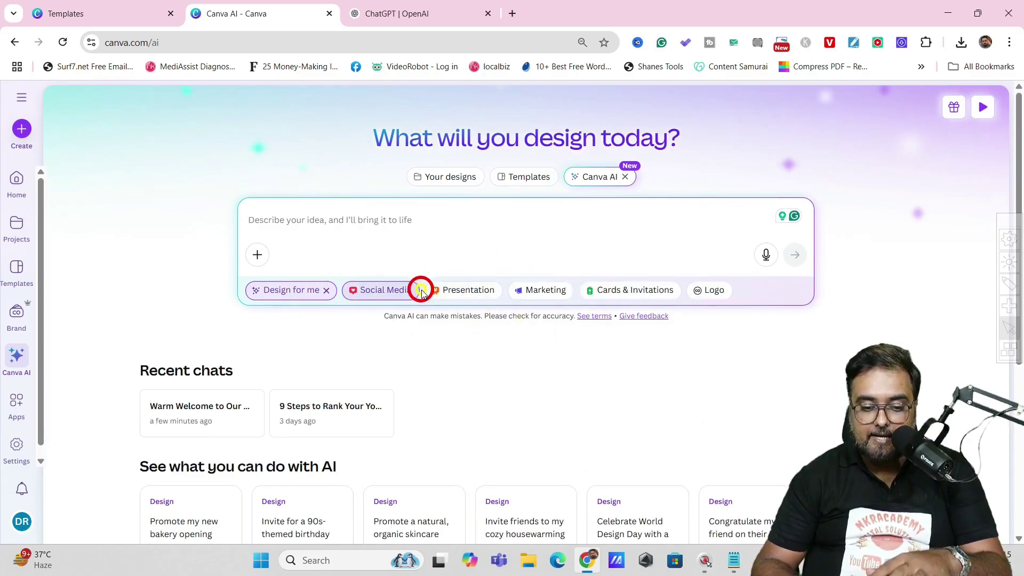
click(326, 291)
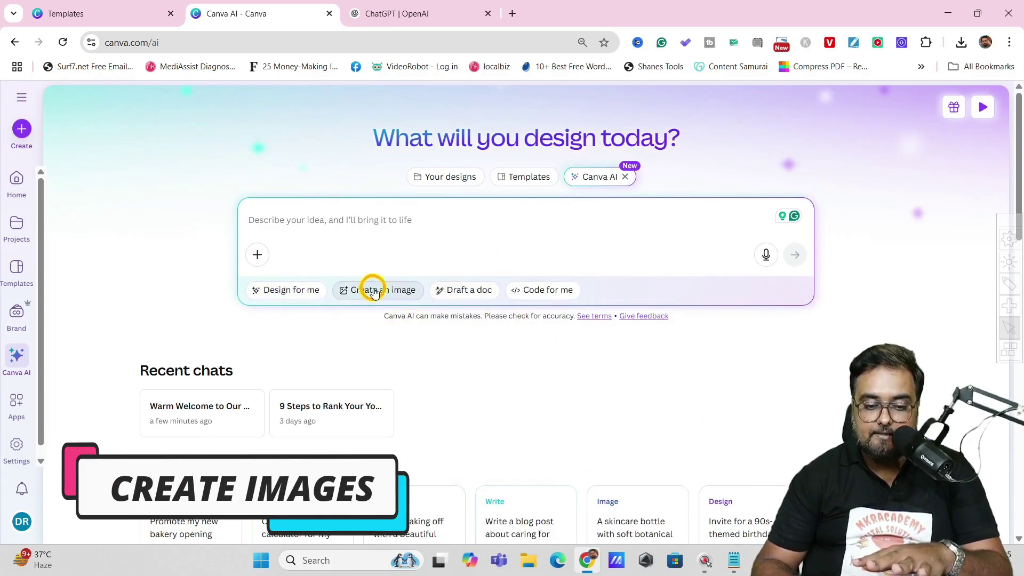
click(380, 292)
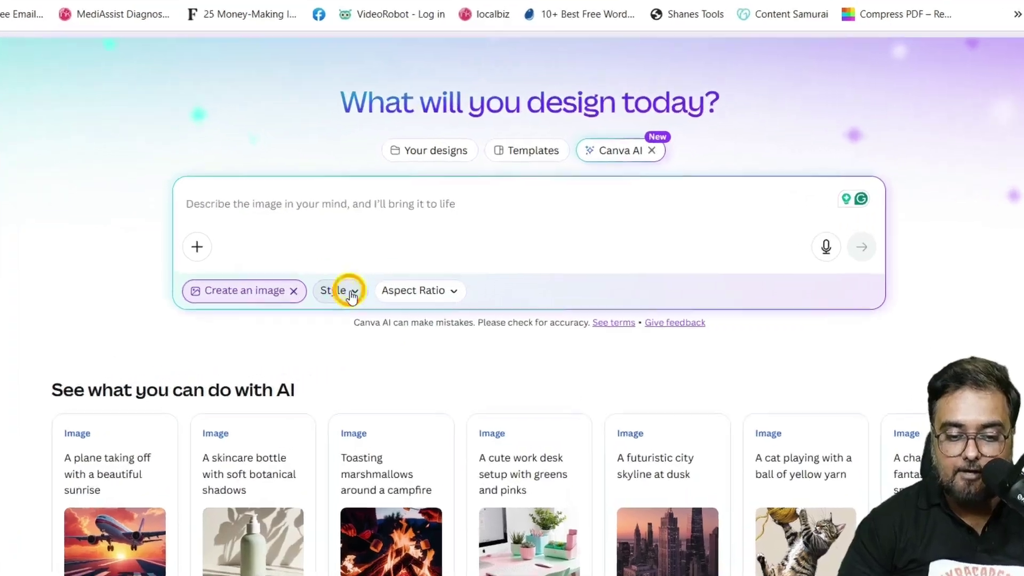
Set the image style to Cinematic and the aspect ratio to 16:9
click(351, 293)
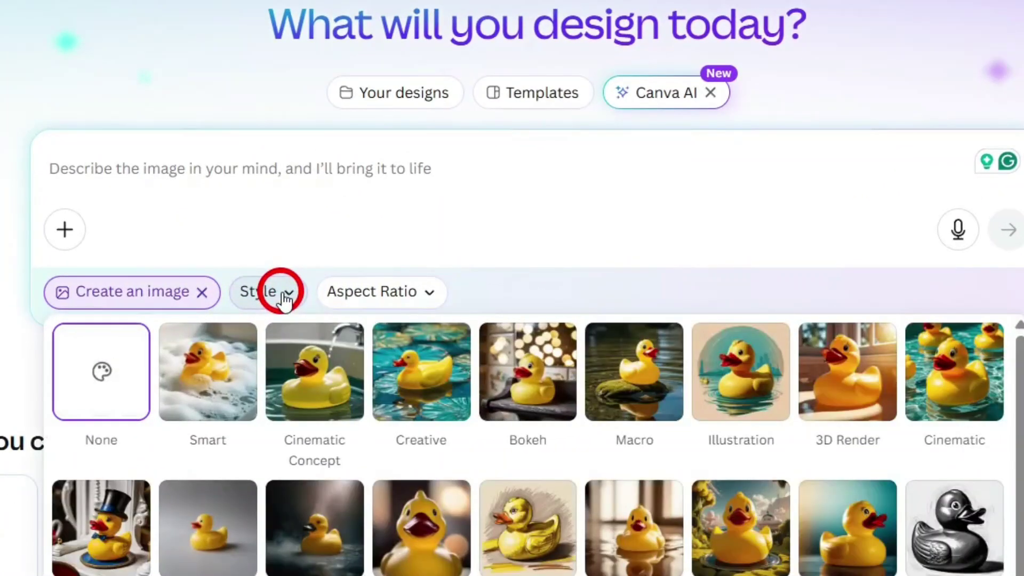
click(944, 392)
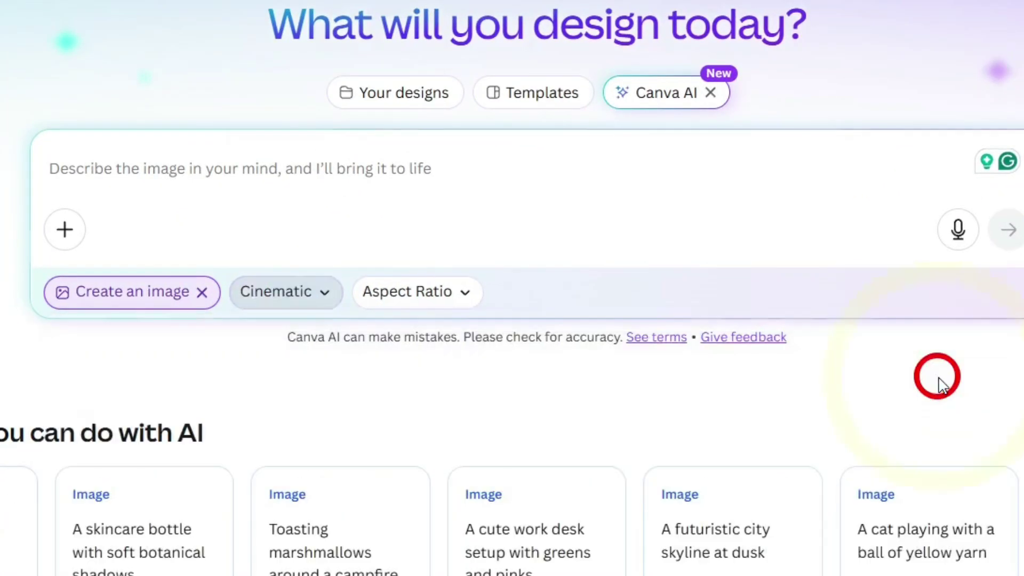
click(465, 293)
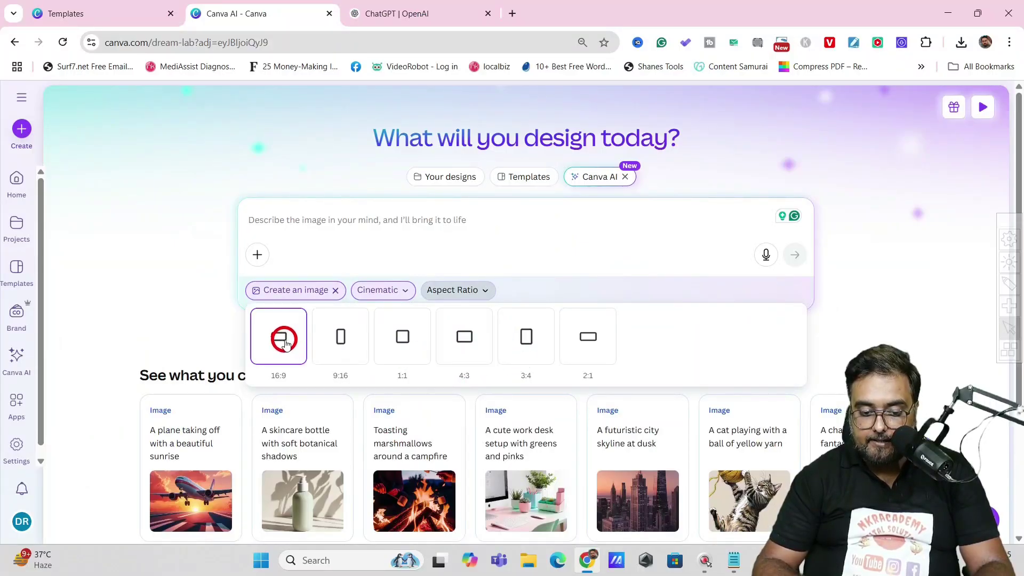
click(285, 342)
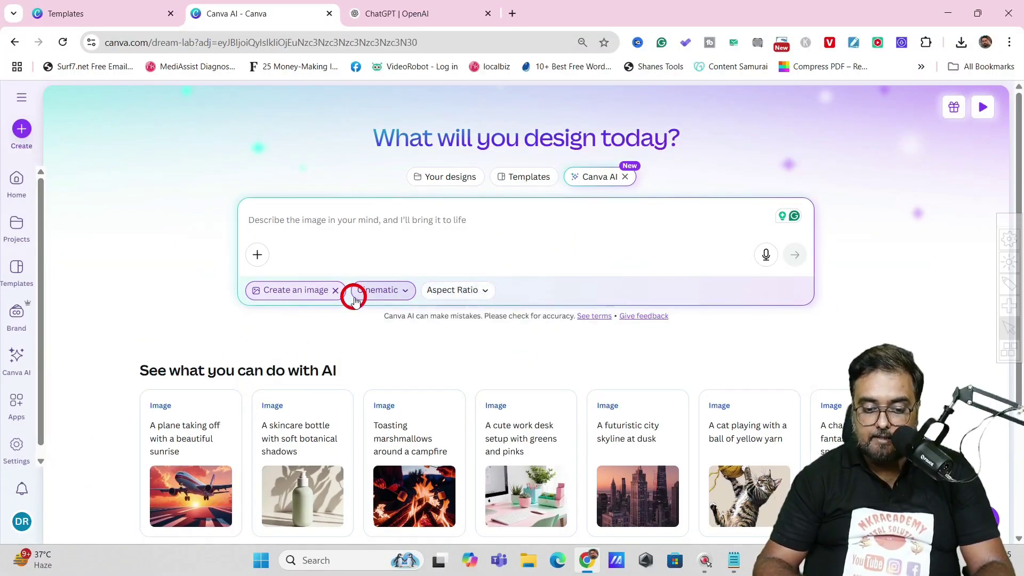
Generate 16:9 images from the prompt "a dog and its owner sitting in a meadow under a starry sky in the evening"
click(345, 228)
text(a dog and its owner sitting in a meadow under a starry sky in the evening)
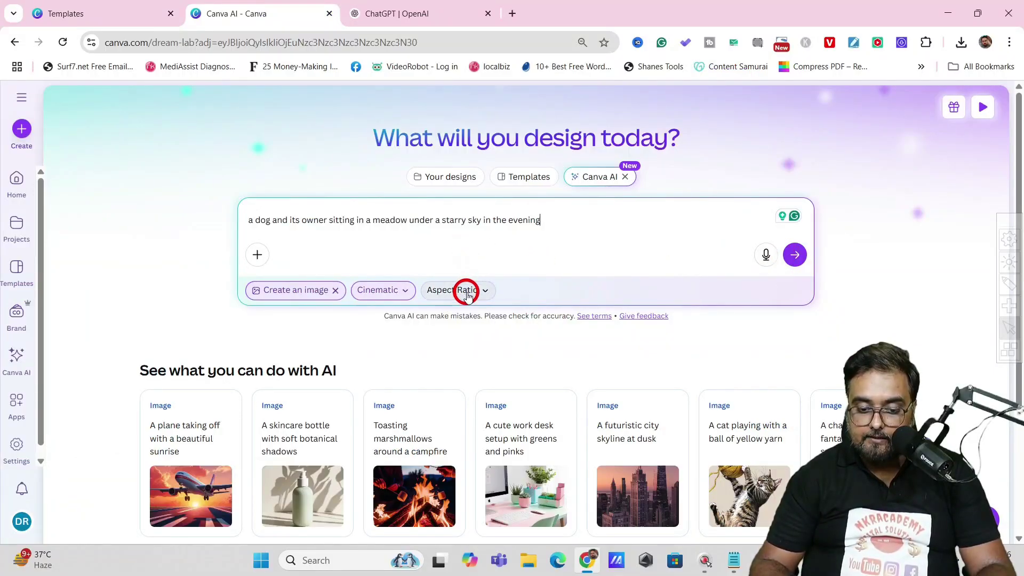
click(429, 303)
click(284, 339)
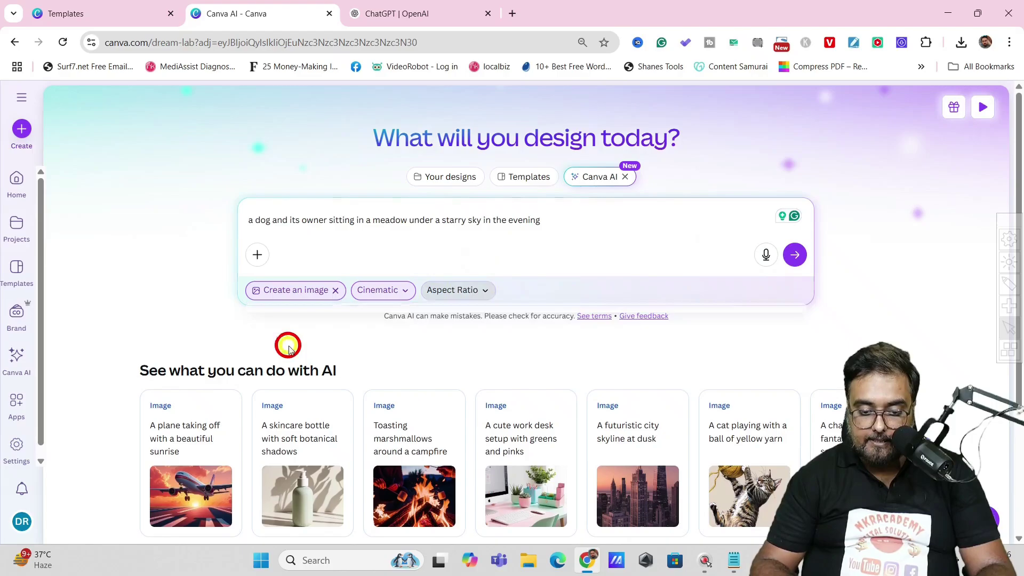
click(795, 257)
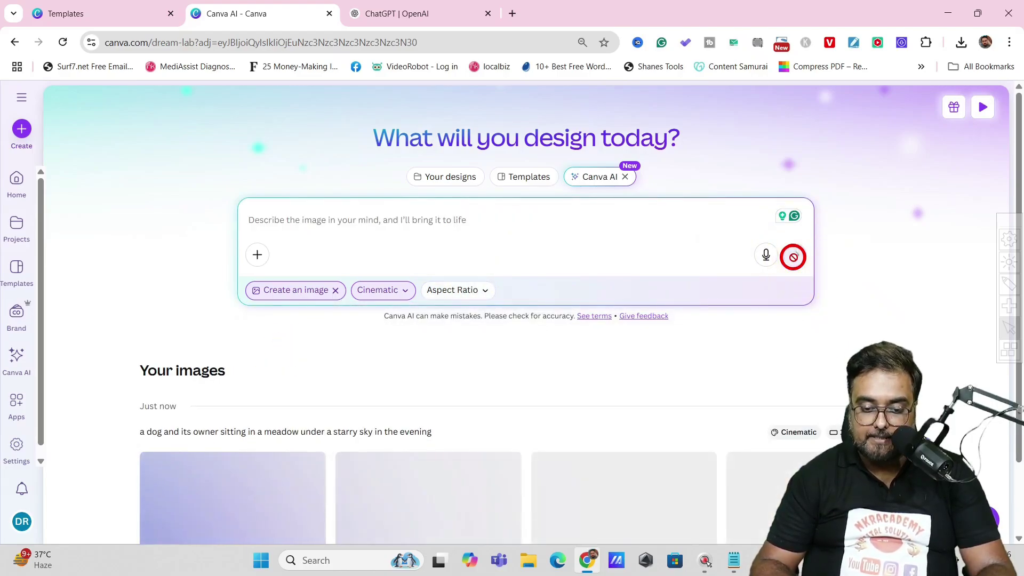
Look through the generated dog-and-owner images one by one in the enlarged preview and close it
drag(1019, 130, 1019, 199)
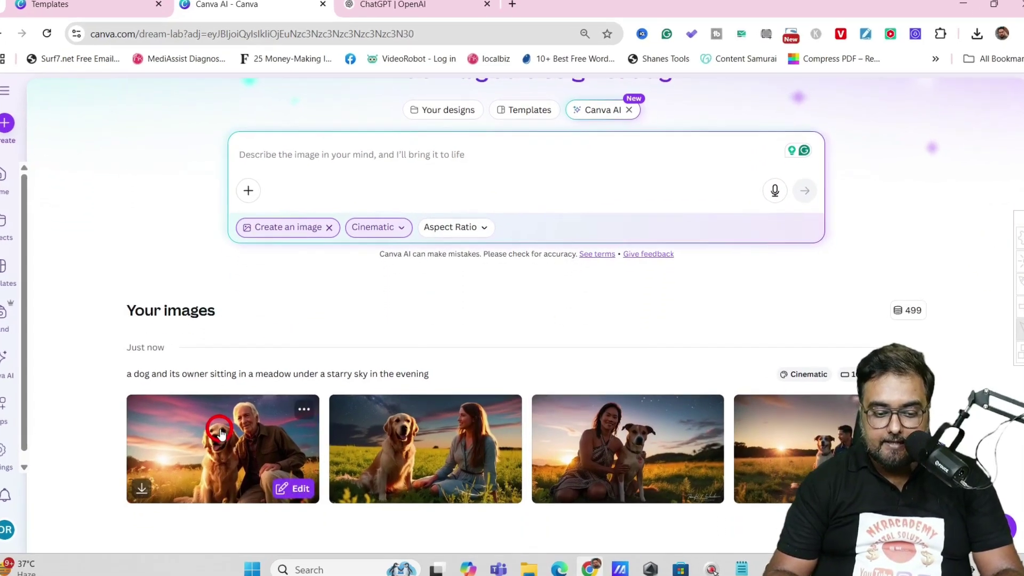
click(603, 450)
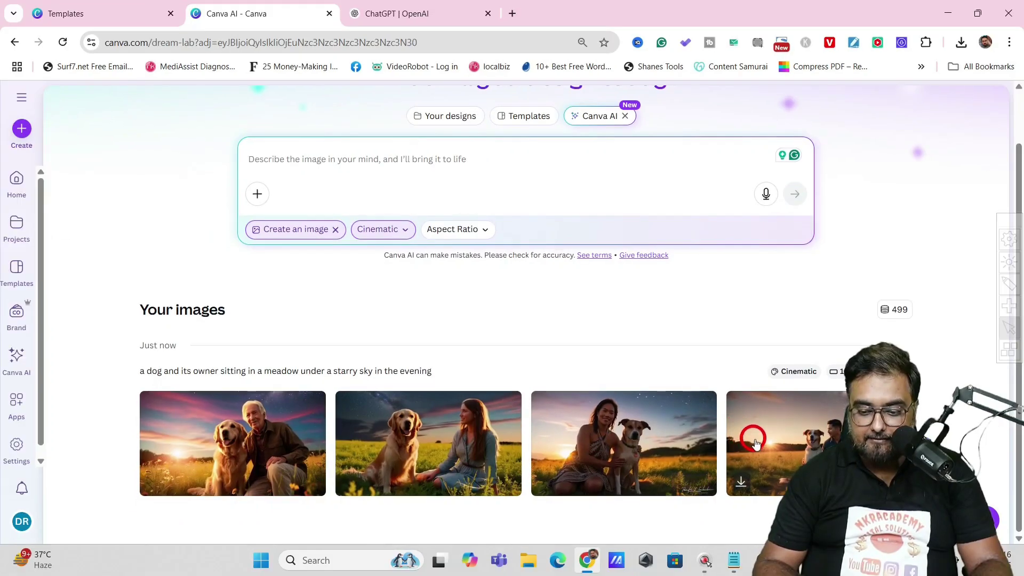
click(772, 444)
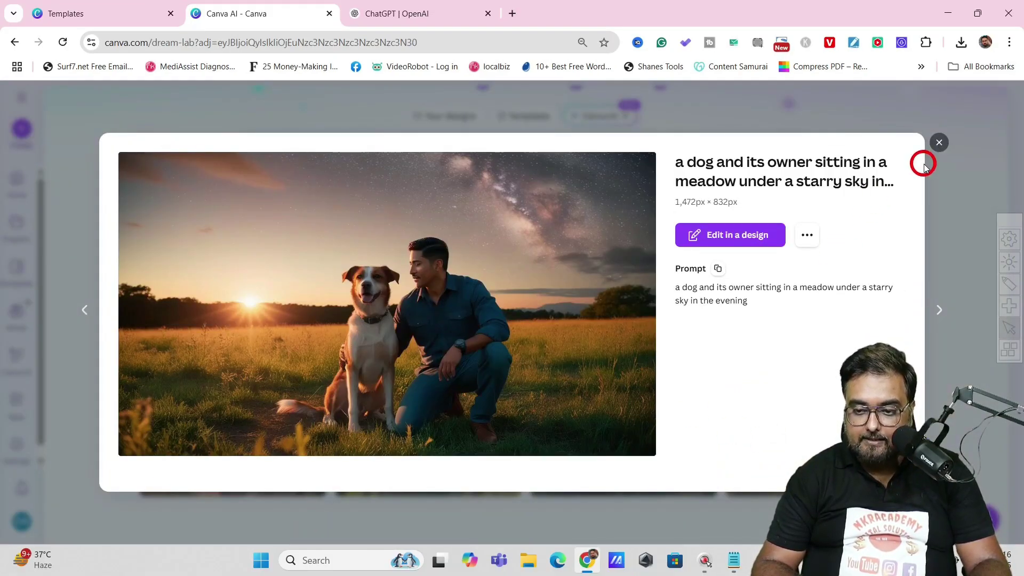
click(87, 308)
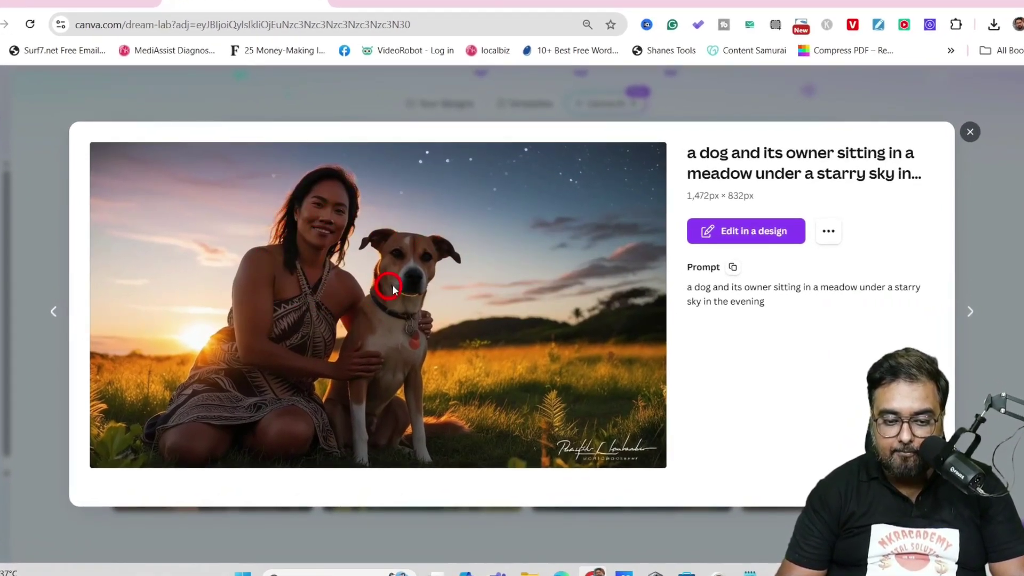
click(55, 312)
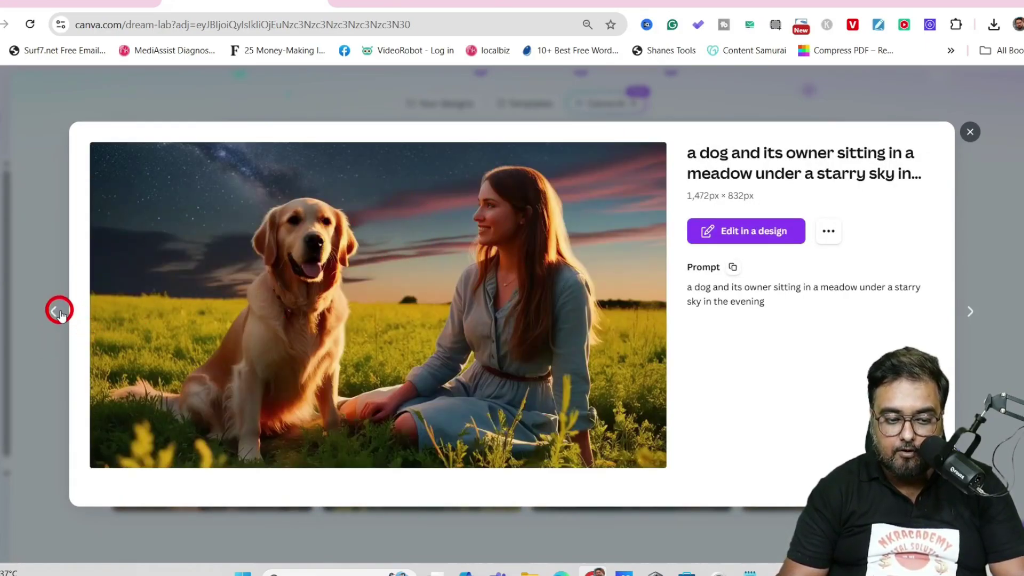
click(57, 312)
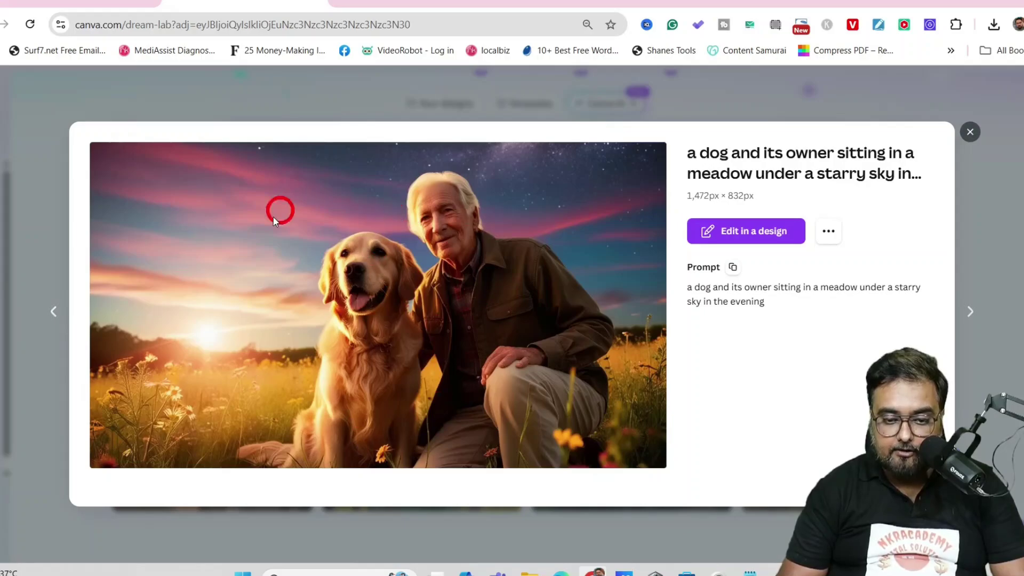
click(975, 132)
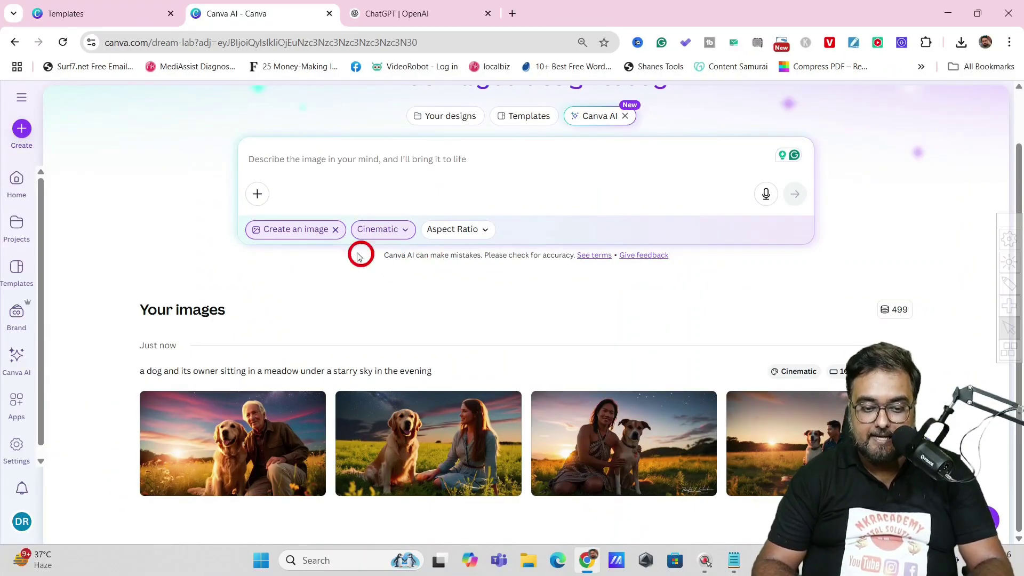
Clear the Create an image option and choose Draft a doc with the type Blog post
click(335, 230)
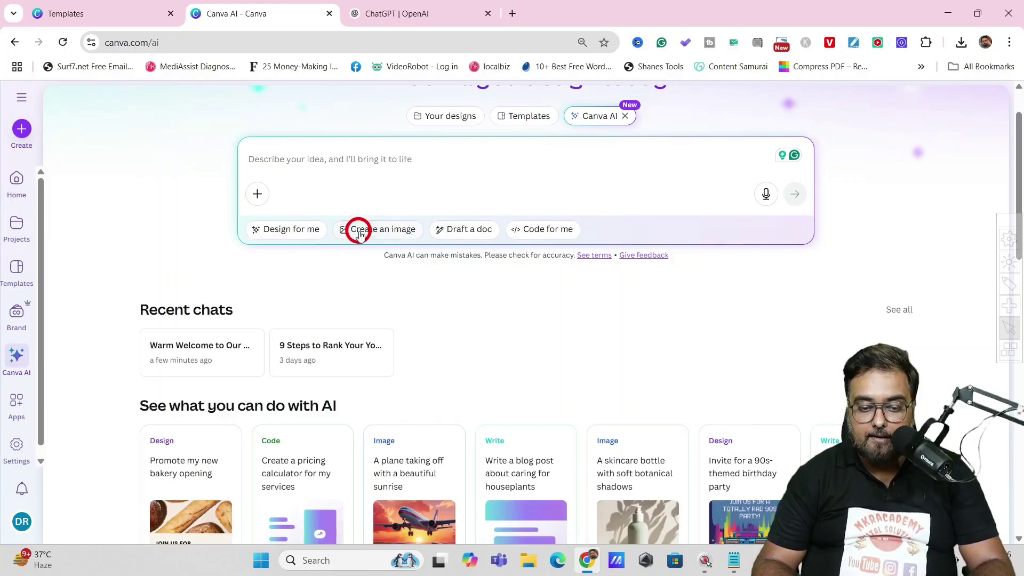
click(447, 235)
click(348, 229)
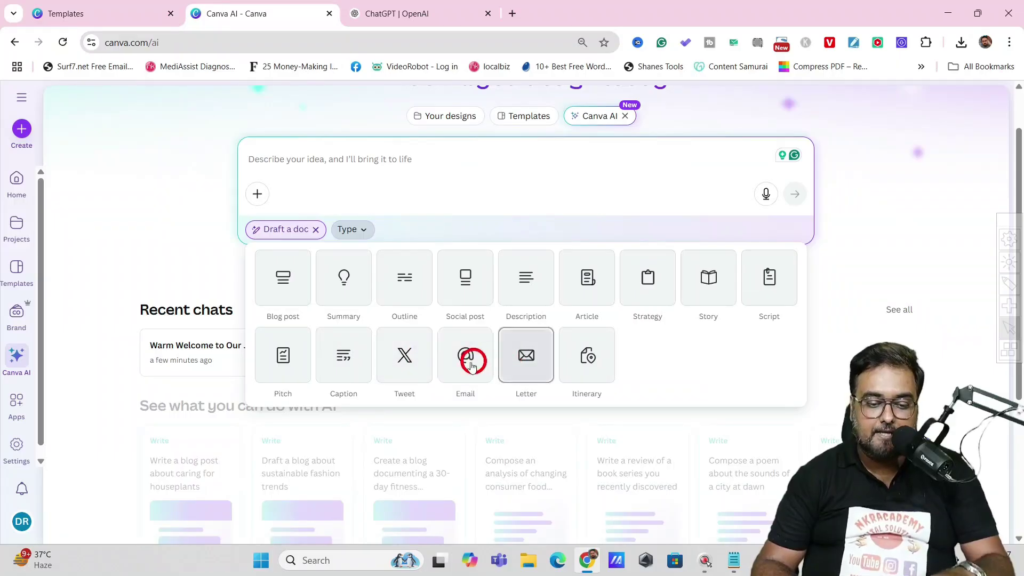
click(274, 290)
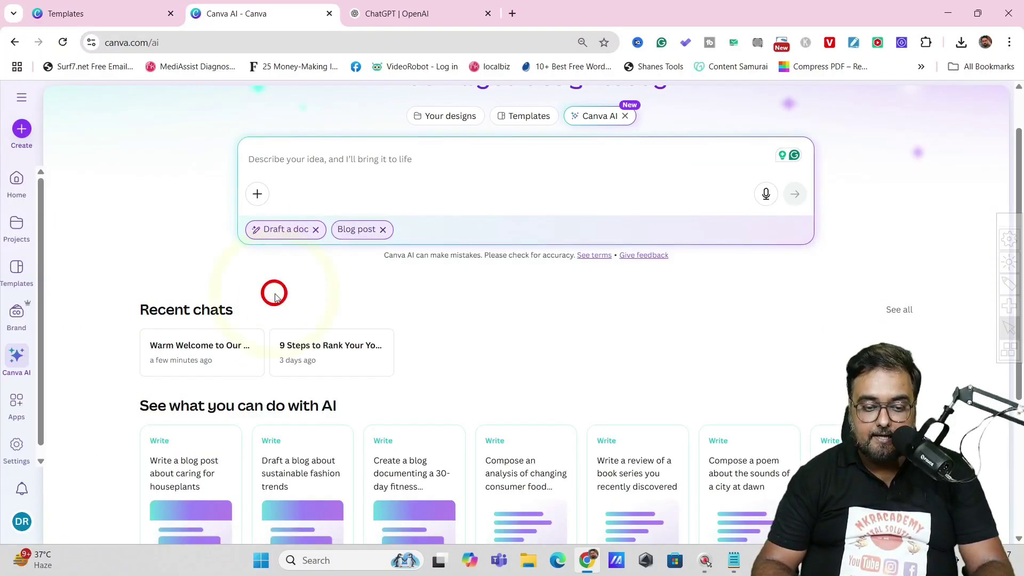
Generate the blog post from the prompt "Influence of AI on Graphics Design"
click(356, 154)
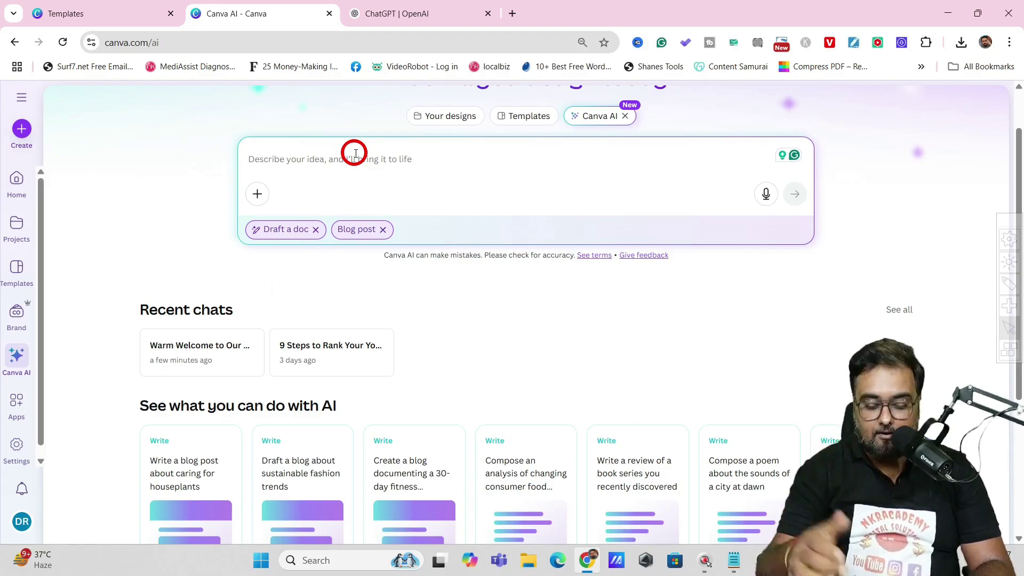
text(Influence of AI on Graphics Design)
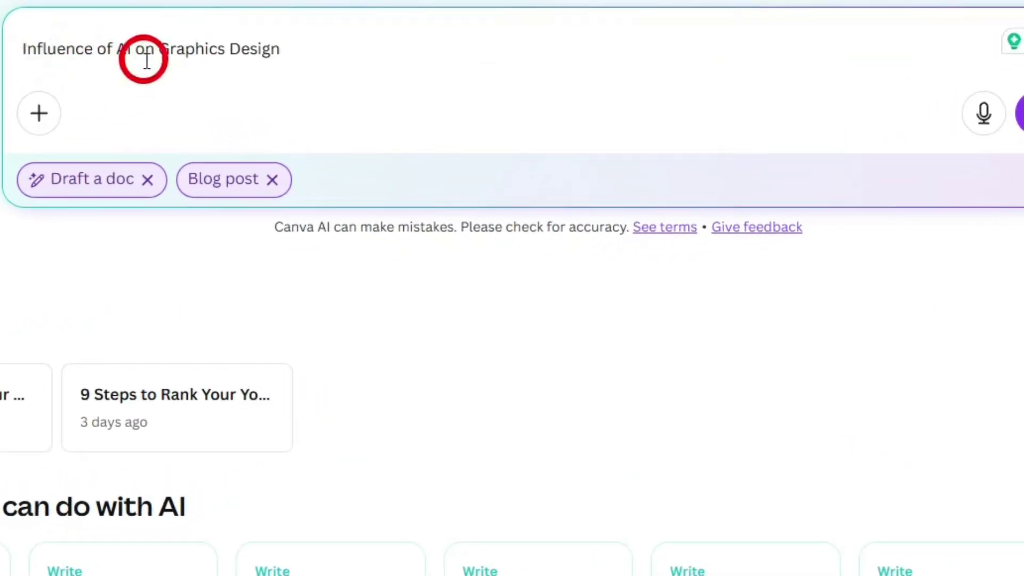
click(1016, 136)
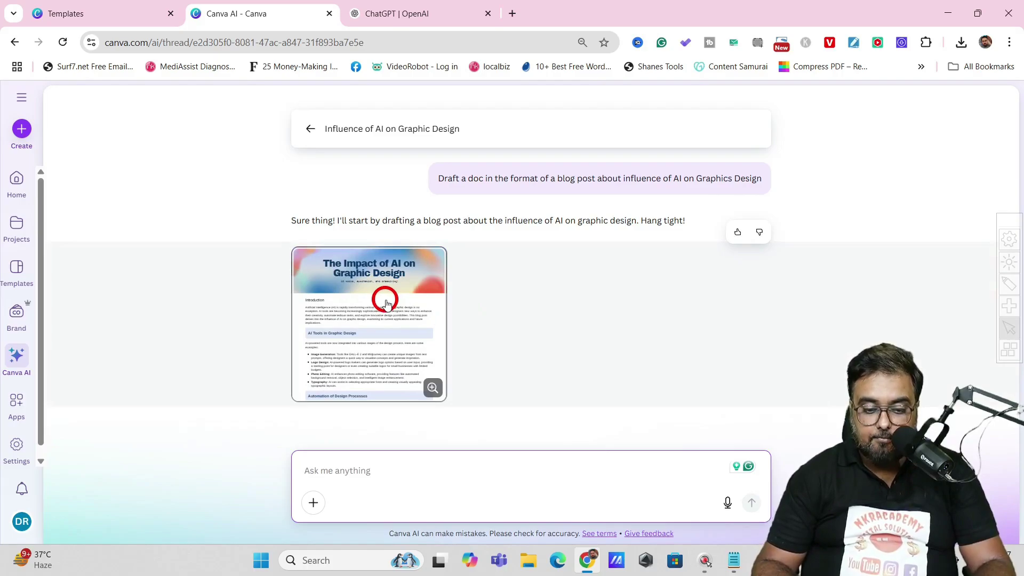
Open the drafted blog post, examine its content and the follow-up prompt field, and close the preview
click(387, 303)
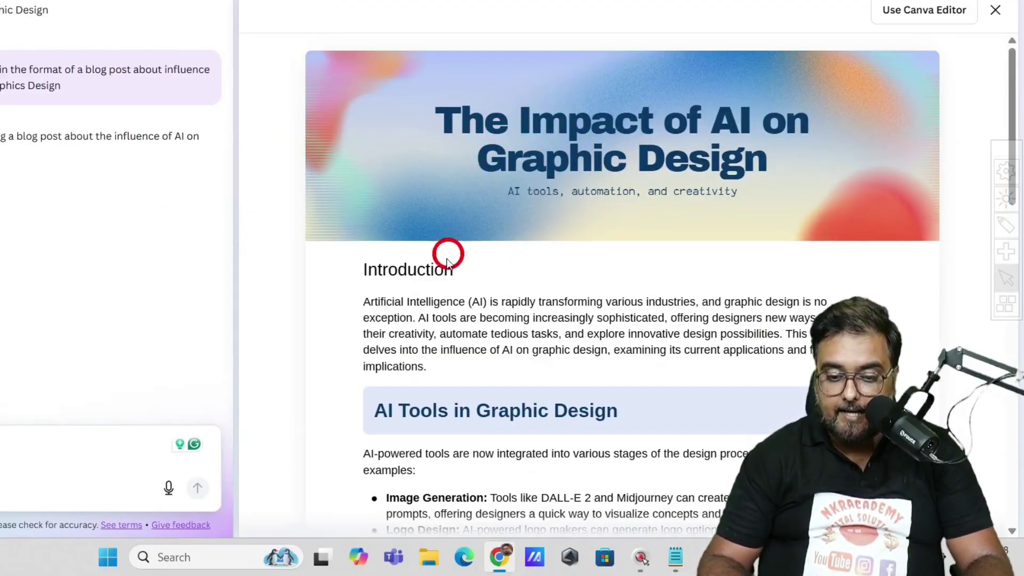
drag(1010, 85, 1015, 110)
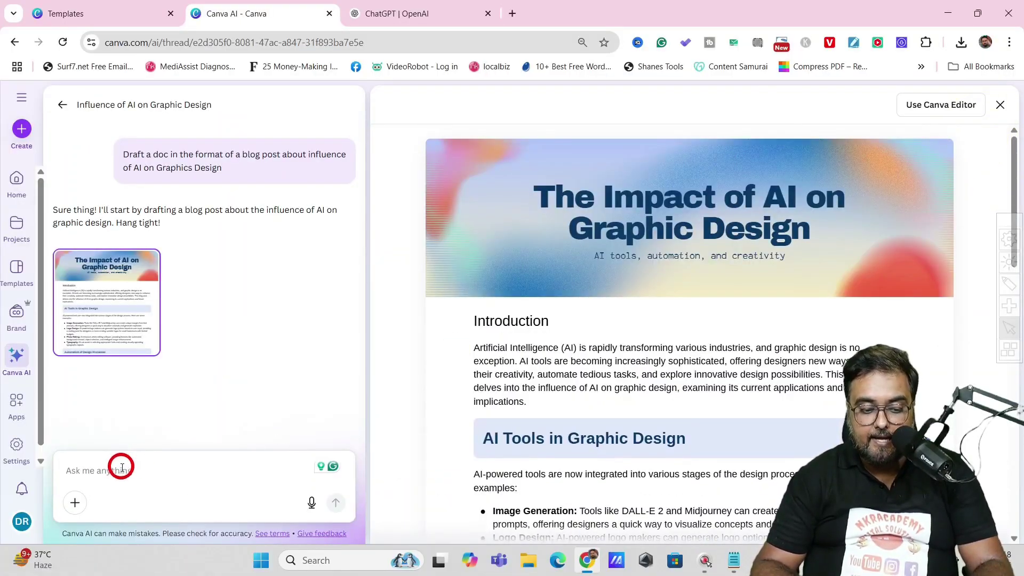
click(121, 469)
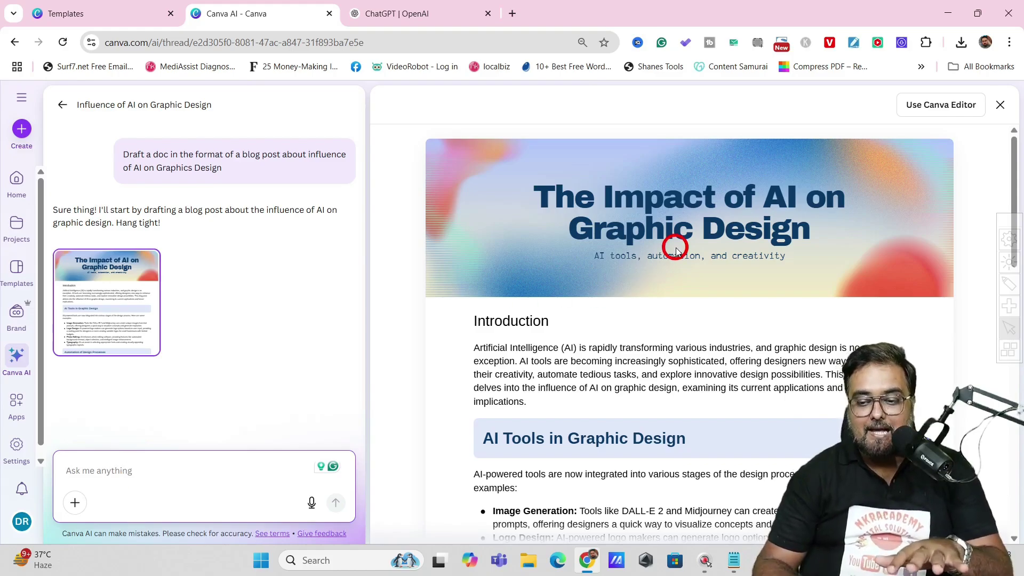
click(1000, 105)
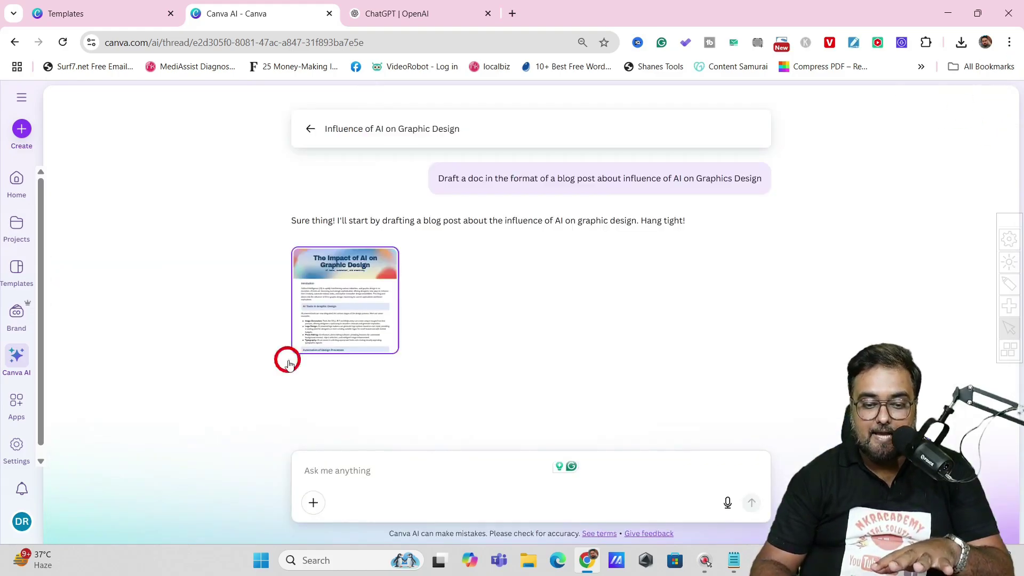
Return to the Canva AI start page, clear the Draft a doc option, and choose Code for me
click(302, 130)
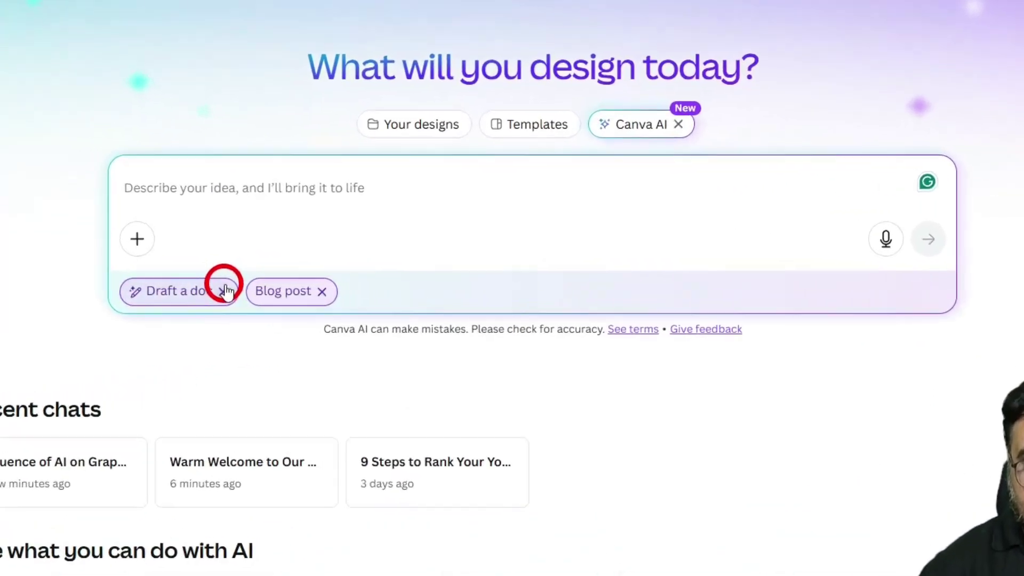
click(332, 284)
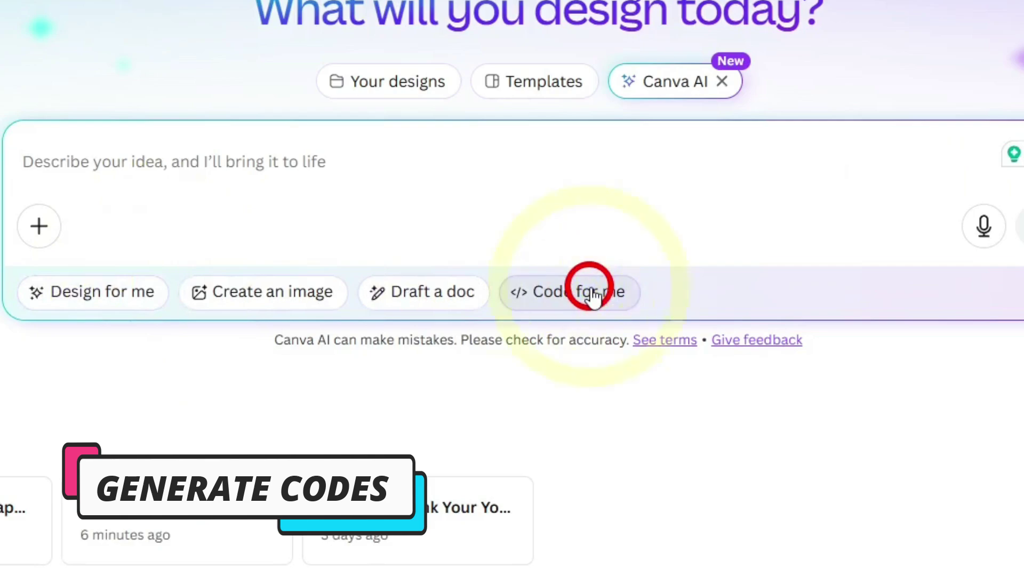
click(592, 296)
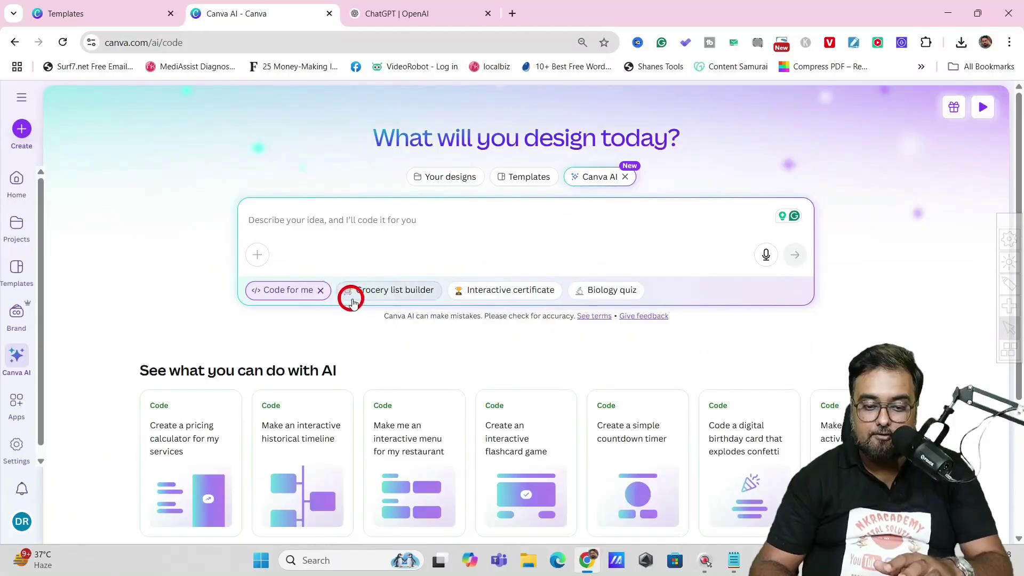
Generate the barbecue chicken shopping list app from the Grocery list builder example and set its number of people served to 2
click(405, 292)
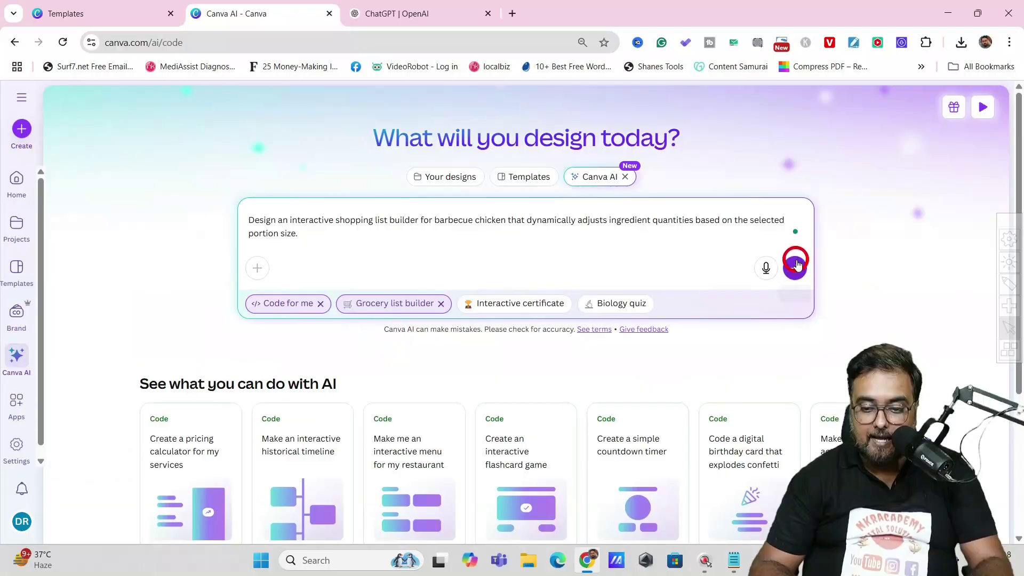
click(795, 267)
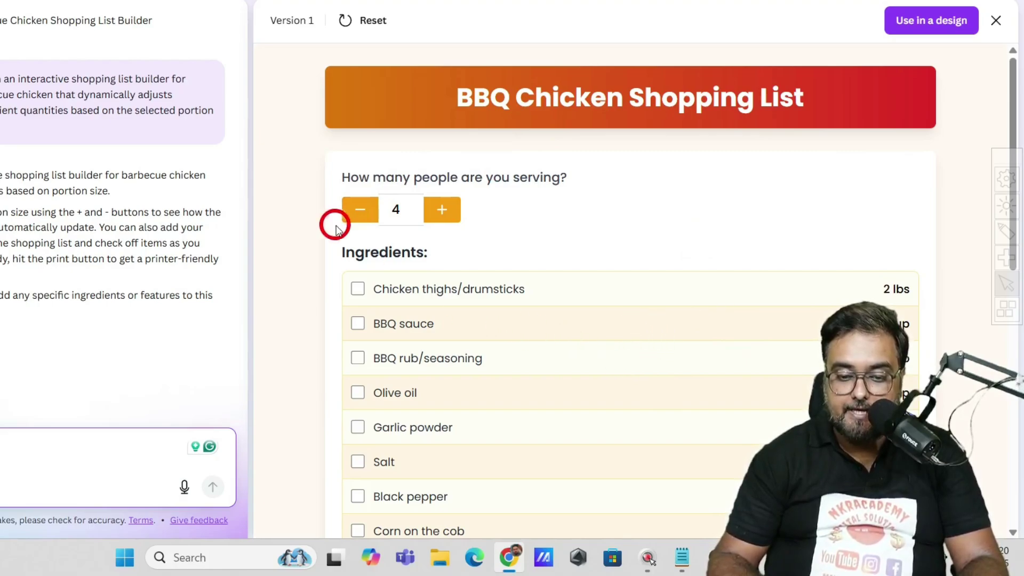
click(360, 209)
click(360, 209)
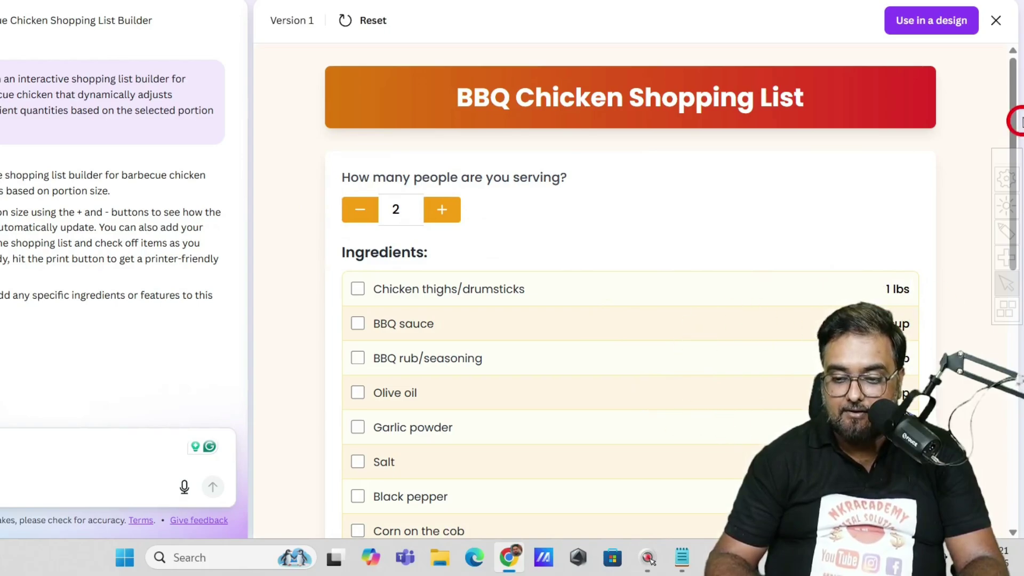
Tick off chicken thighs/drumsticks, BBQ sauce, BBQ rub/seasoning and olive oil, and view the rest of the shopping list
scroll(1013, 102, down, 3)
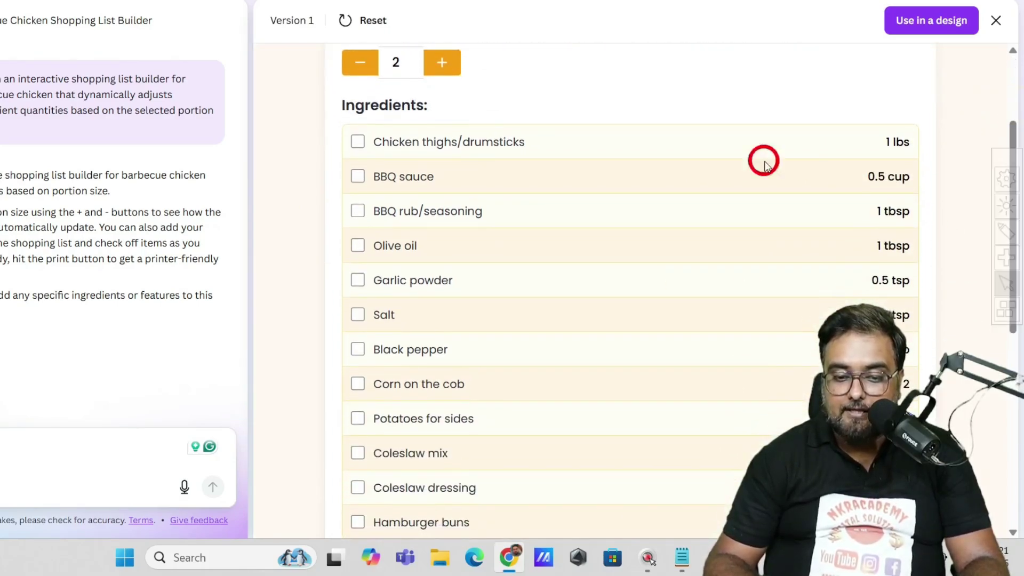
click(353, 142)
click(357, 176)
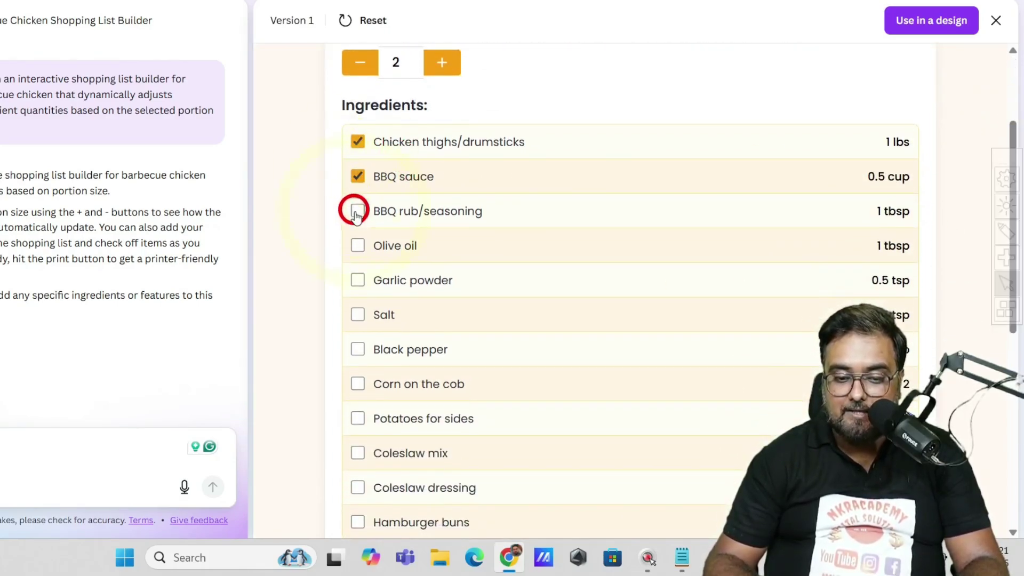
click(357, 211)
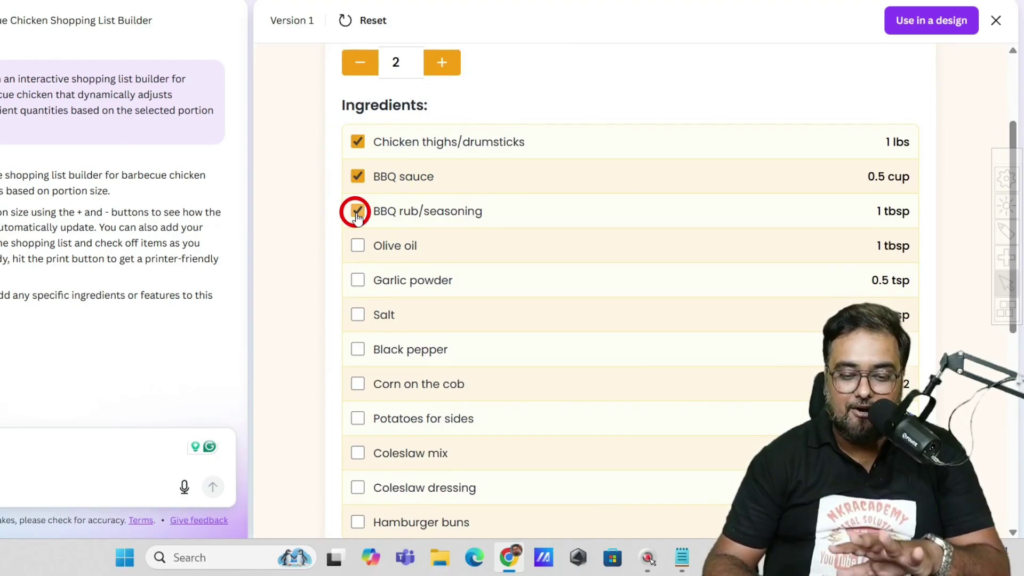
click(358, 245)
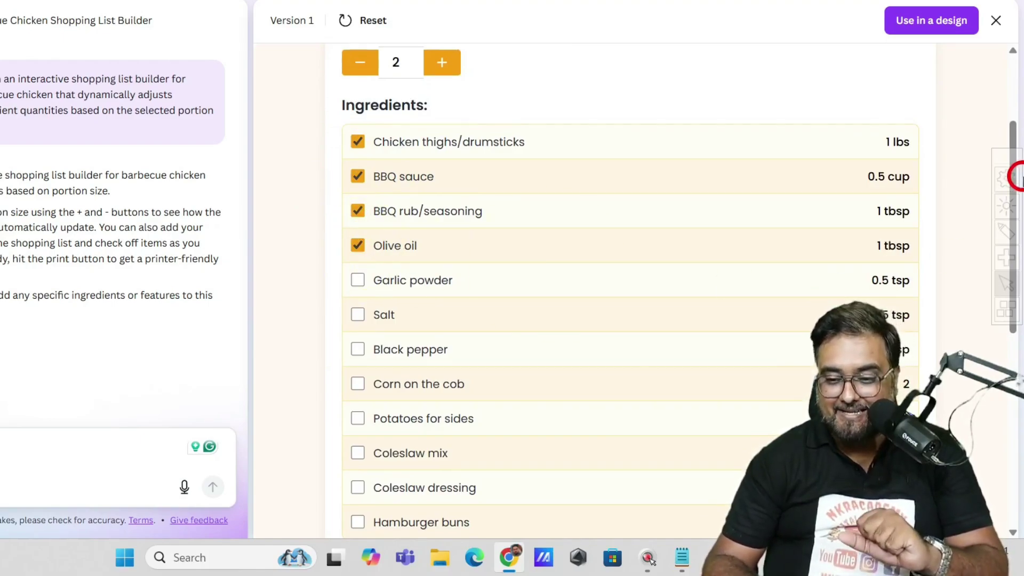
drag(1012, 126, 1020, 248)
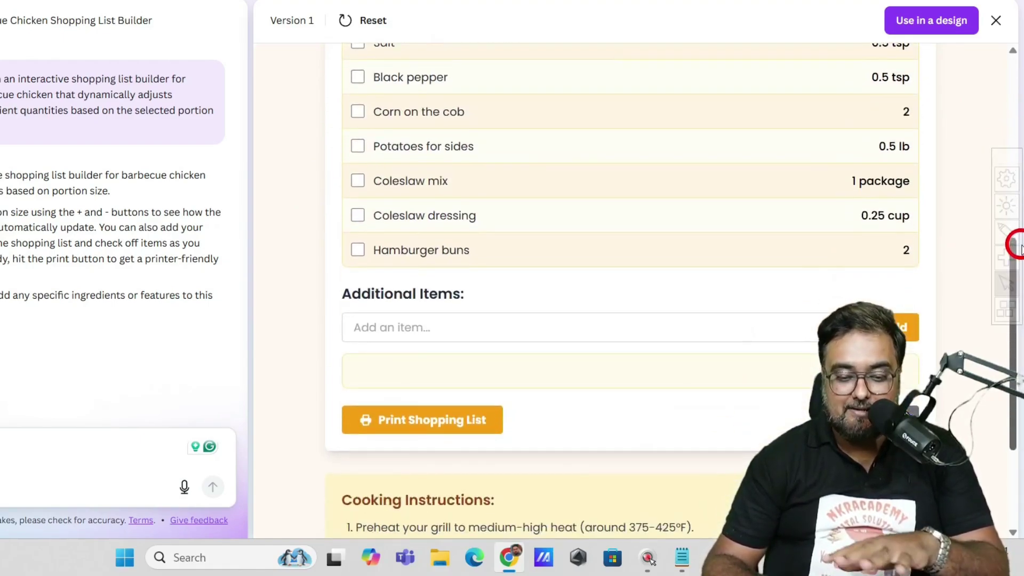